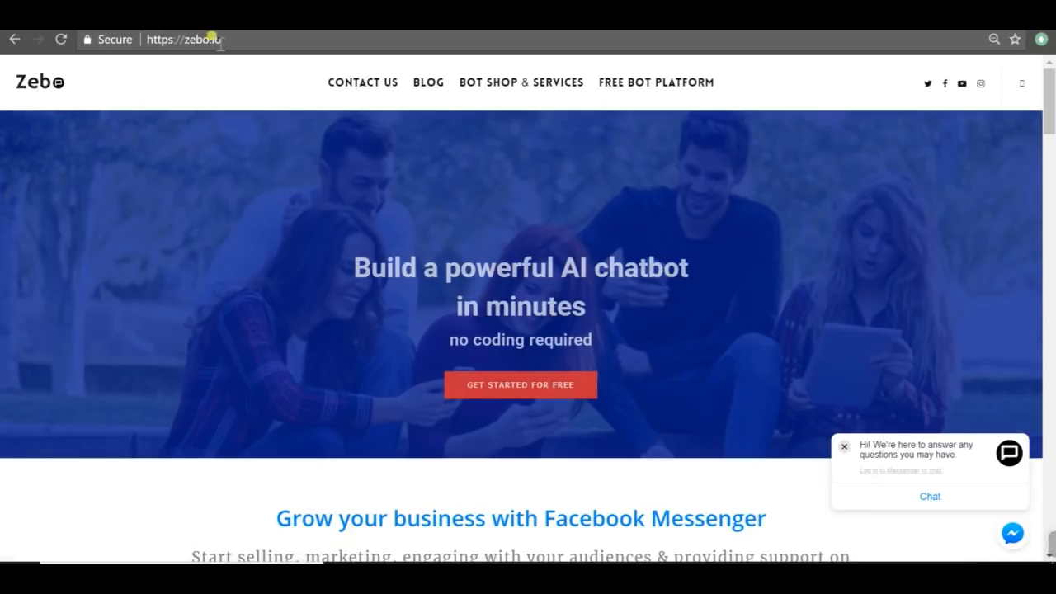
Step: Start the free sign-up and log in through Facebook with the account's e-mail and saved credentials
click(529, 385)
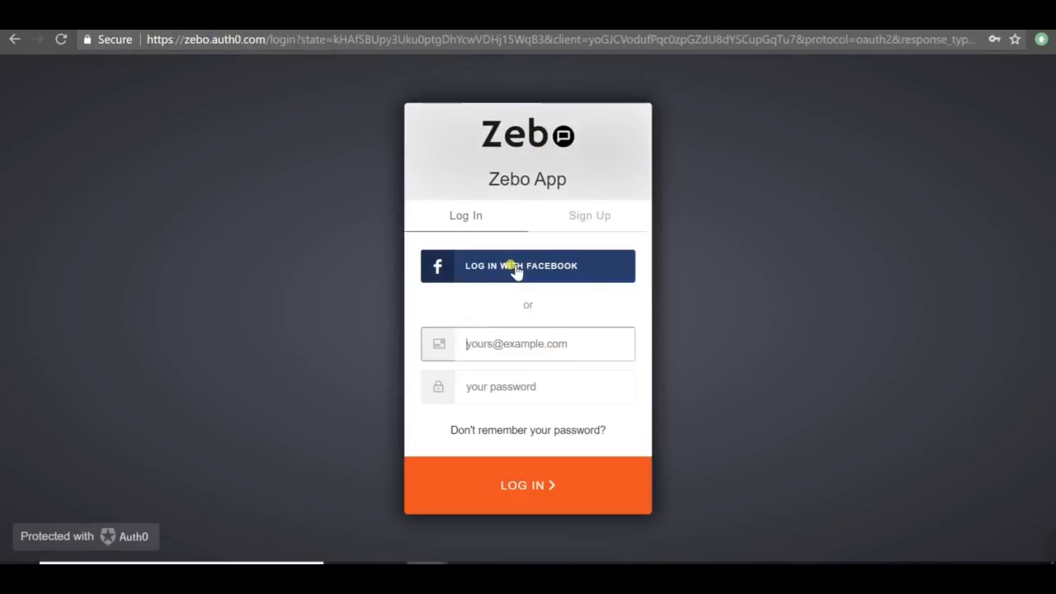
click(513, 266)
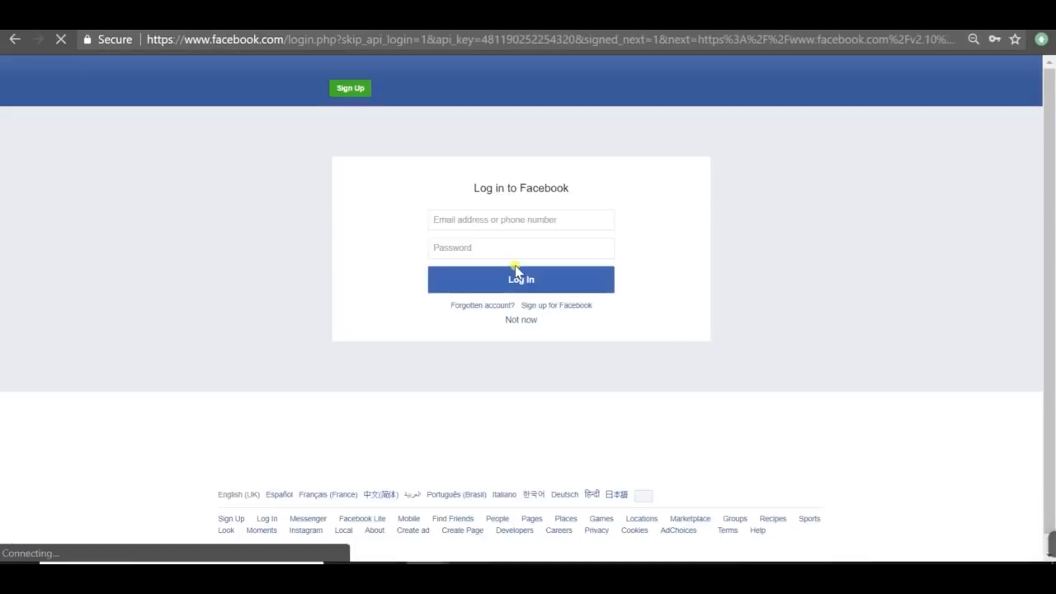
click(501, 219)
text(nehel)
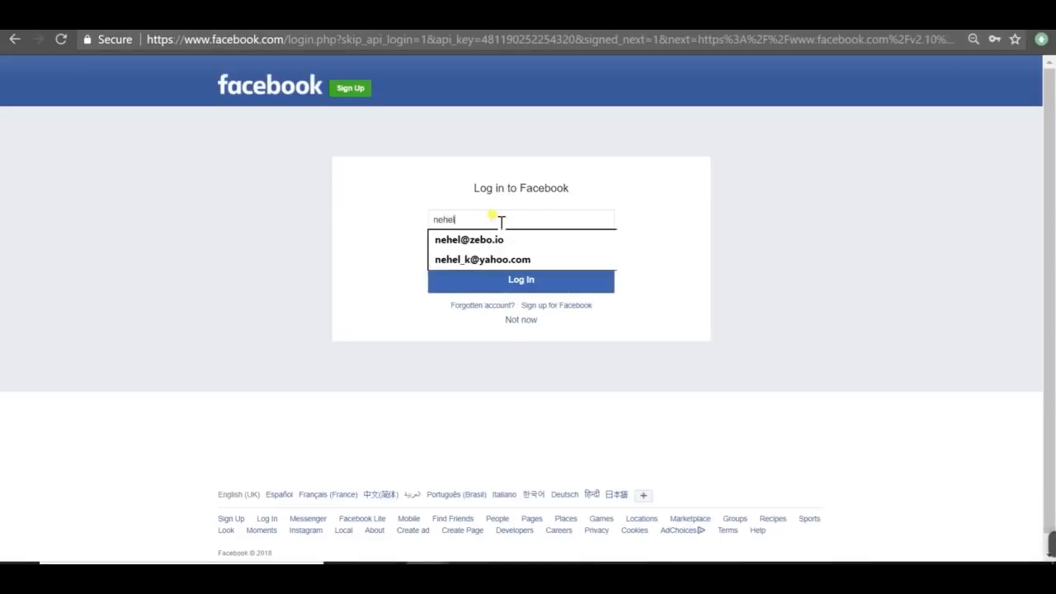
key(Down)
key(Return)
key(Return)
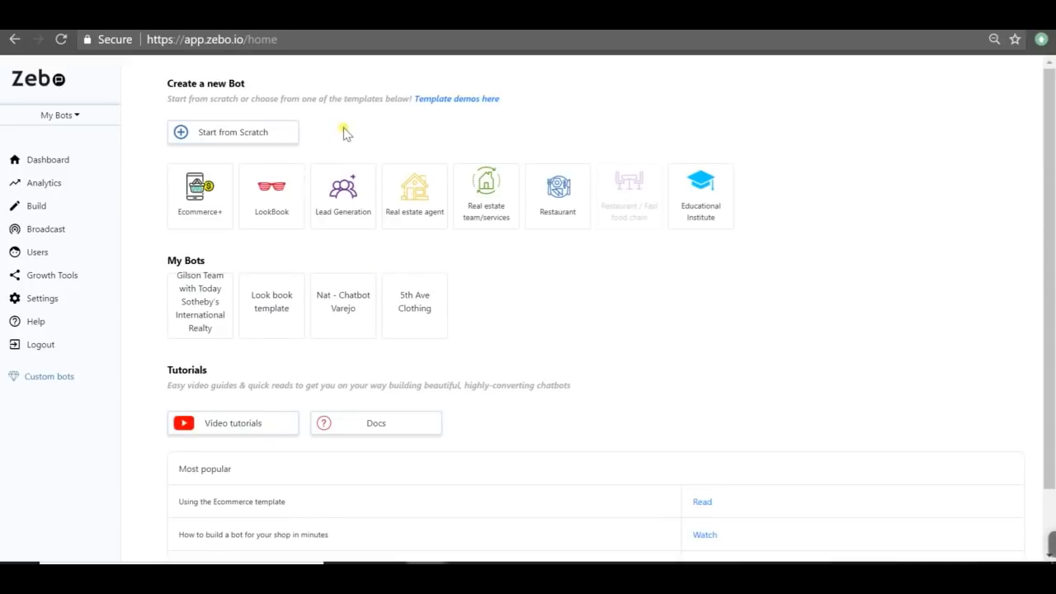
Step: Create a new bot from the Ecommerce+ template for the 5th Ave Clothing Facebook page
click(194, 209)
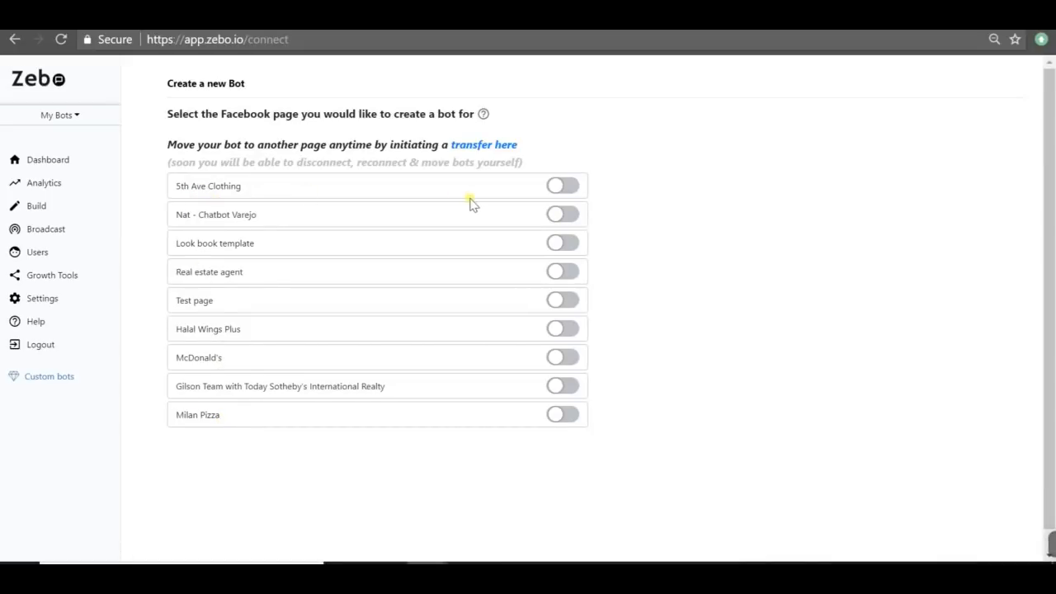
click(569, 189)
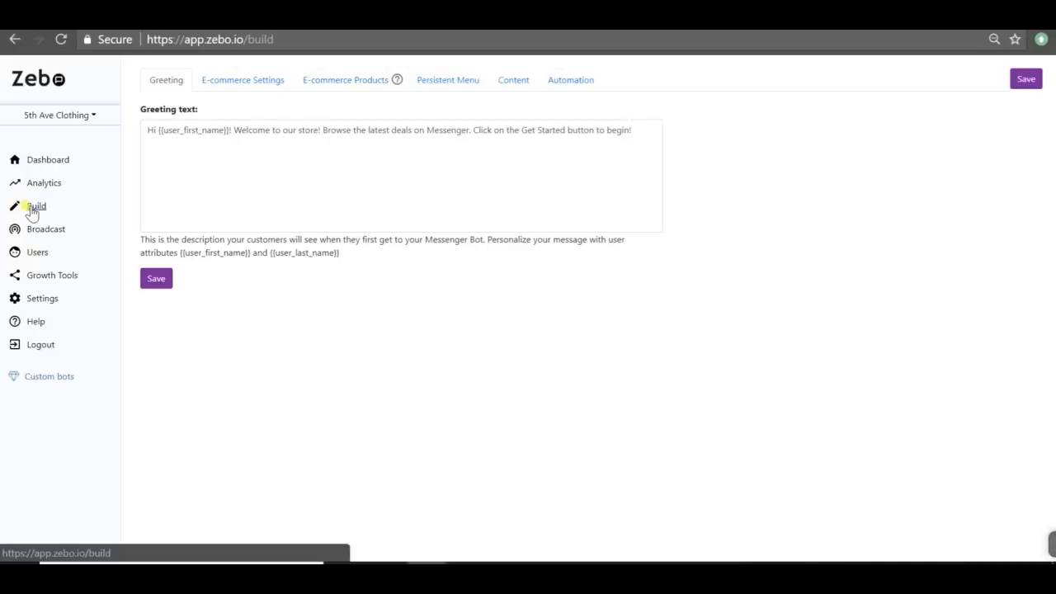
Step: Review the bot's greeting text and its user name attributes, and save the greeting
click(178, 135)
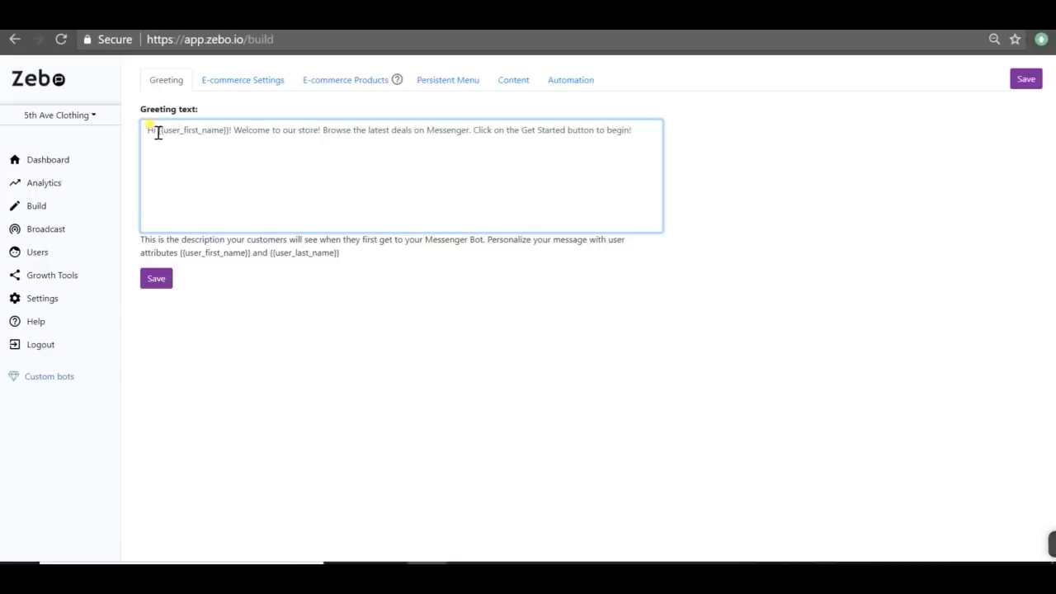
drag(177, 252, 249, 257)
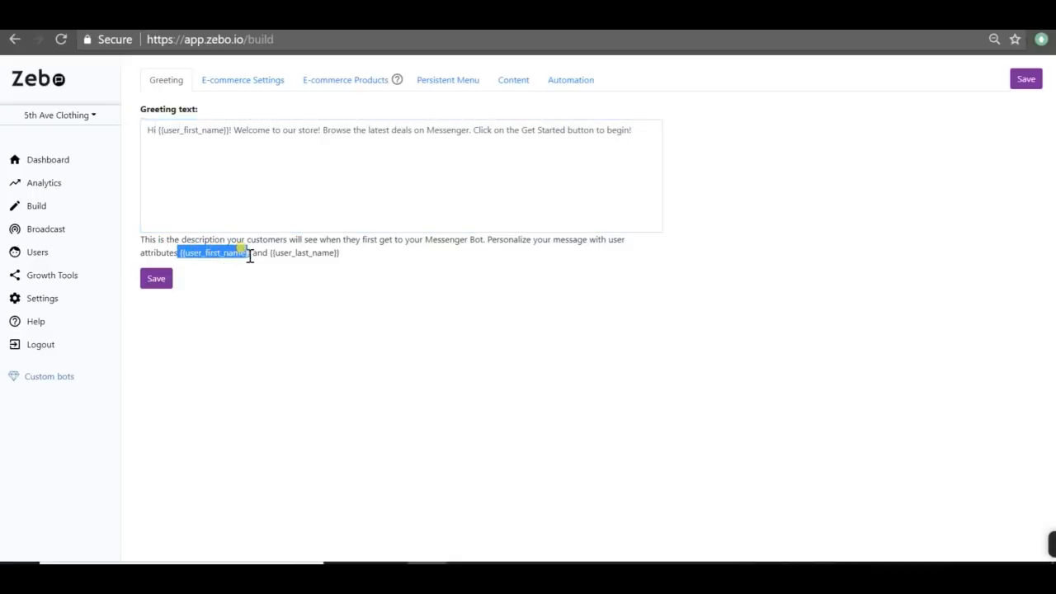
click(569, 132)
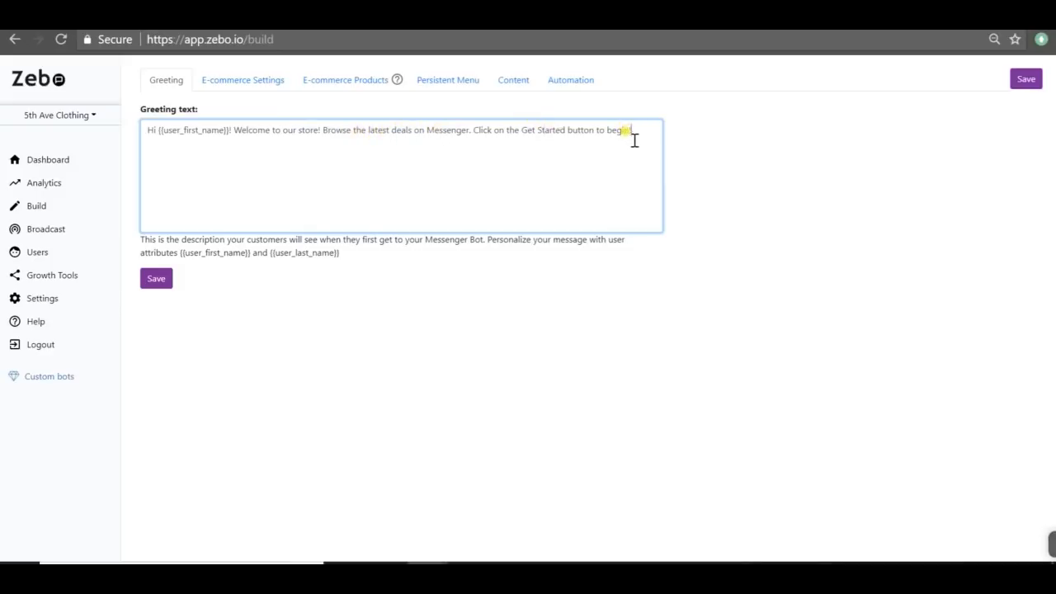
click(158, 285)
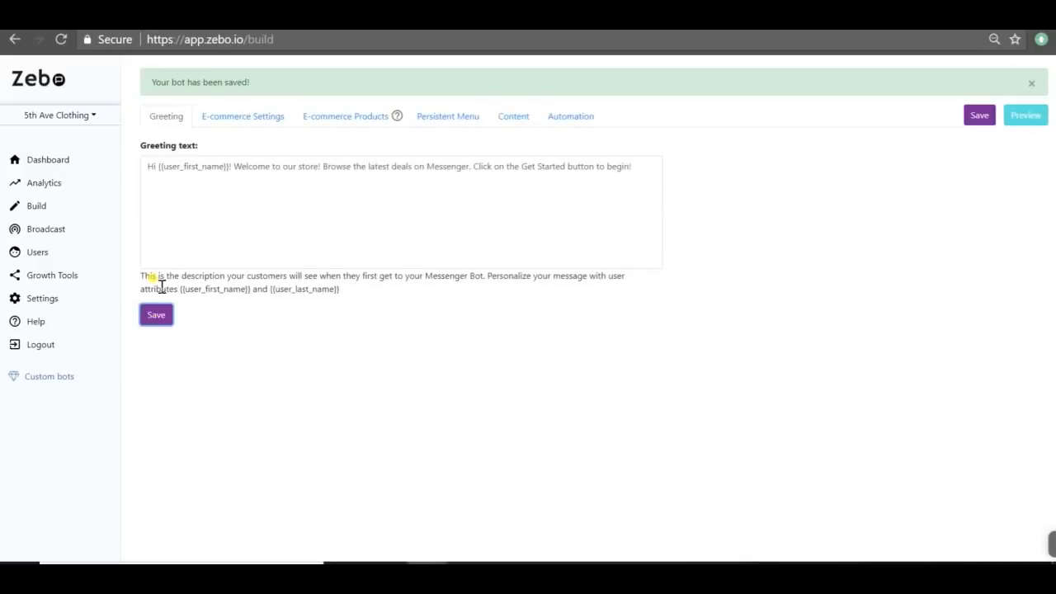
Step: Open the e-commerce settings and select all other ecommerce websites as the product import source
click(247, 129)
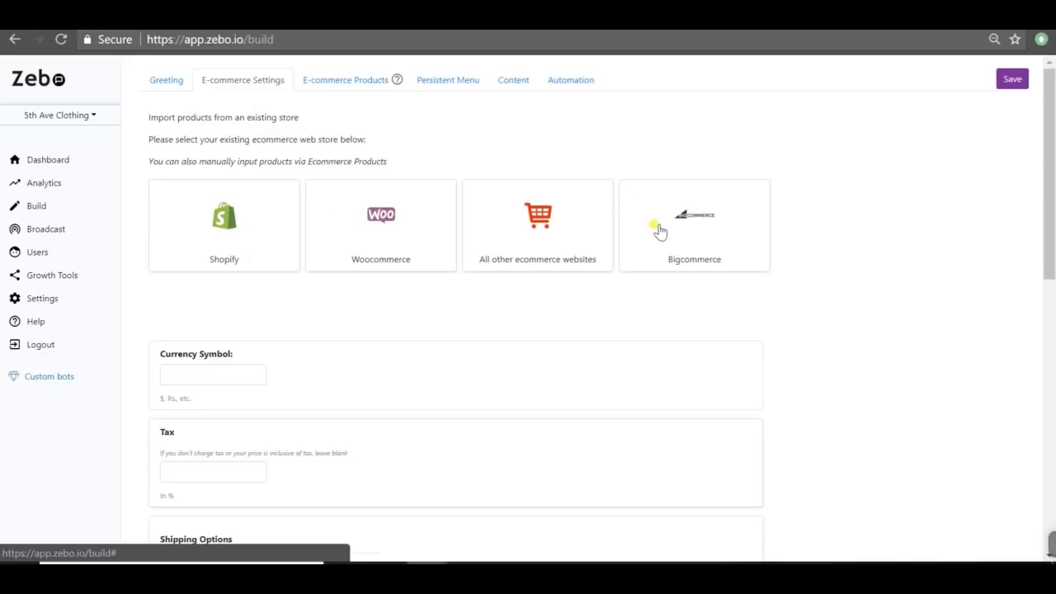
click(584, 241)
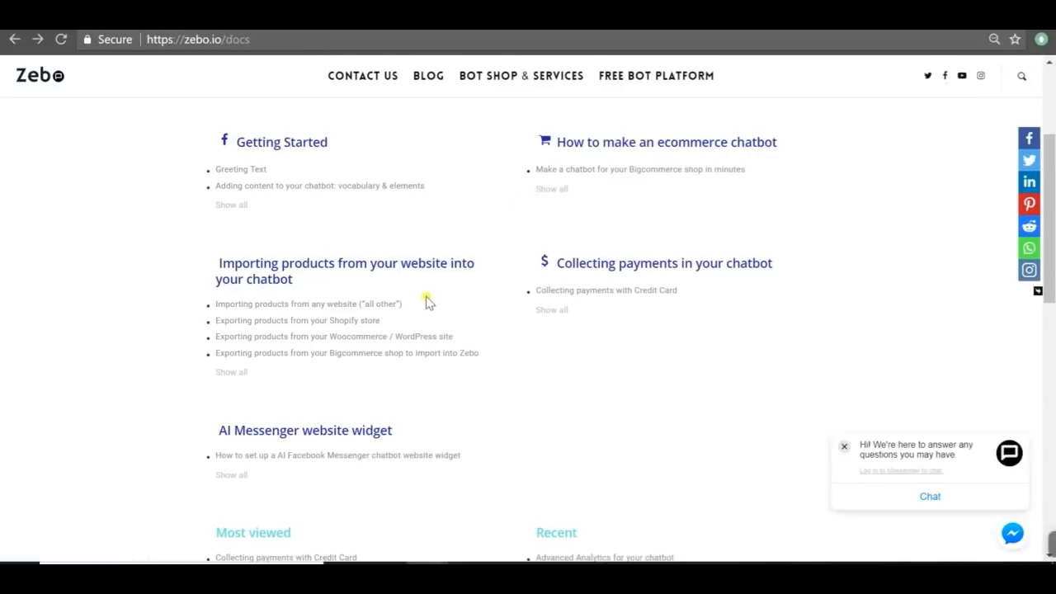
Step: Find the docs article on importing products from any website and download its CSV template
scroll(426, 299, up, 3)
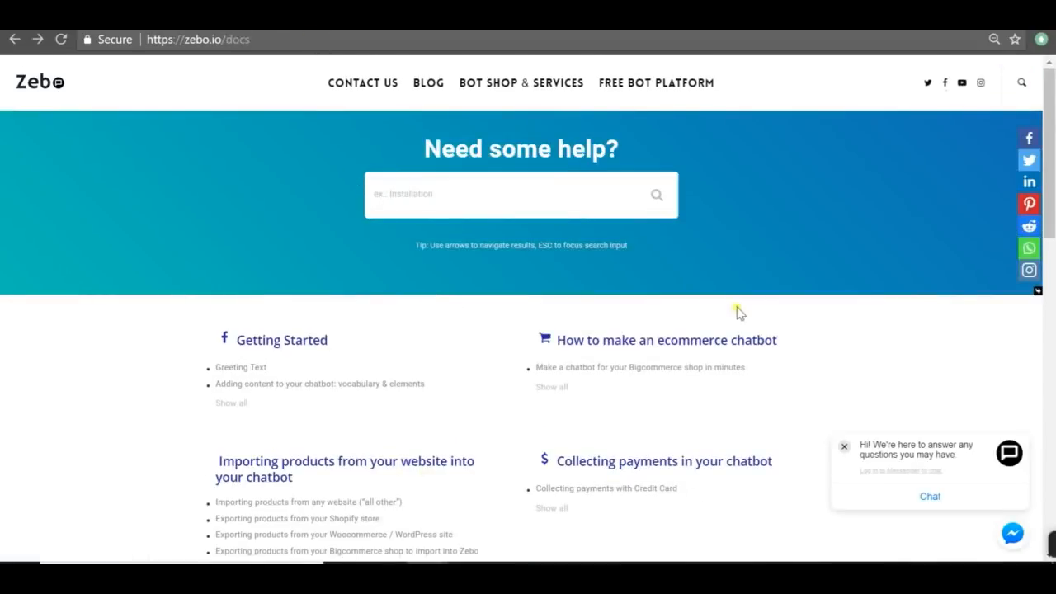
scroll(643, 285, down, 4)
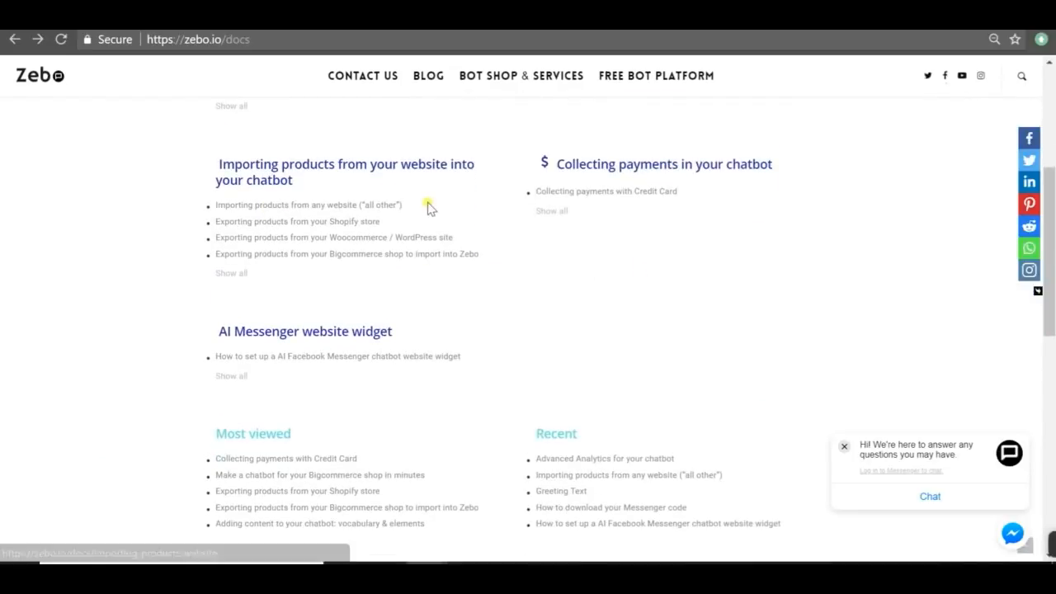
click(382, 208)
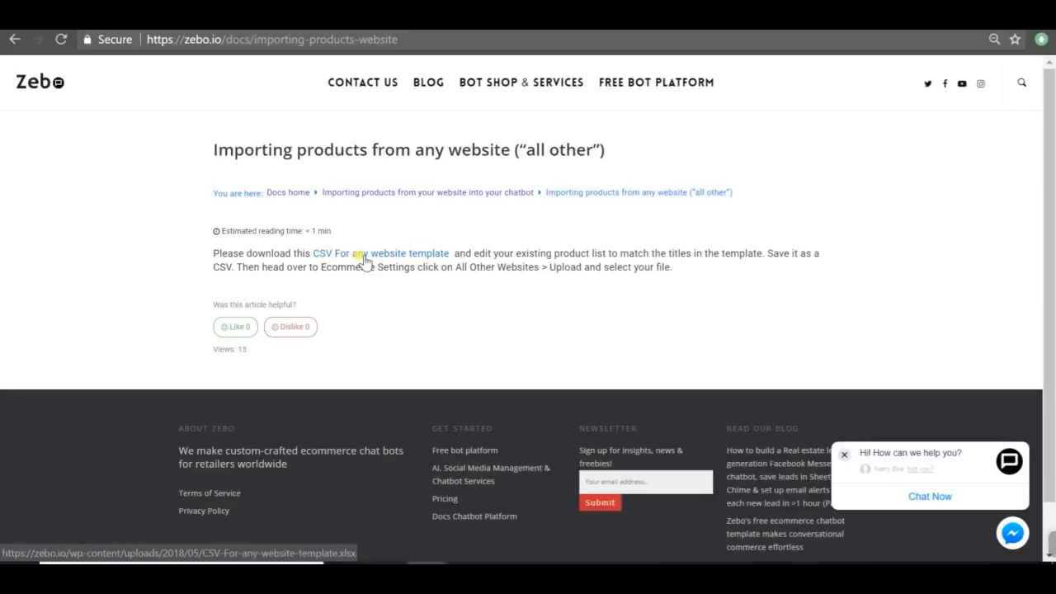
click(428, 260)
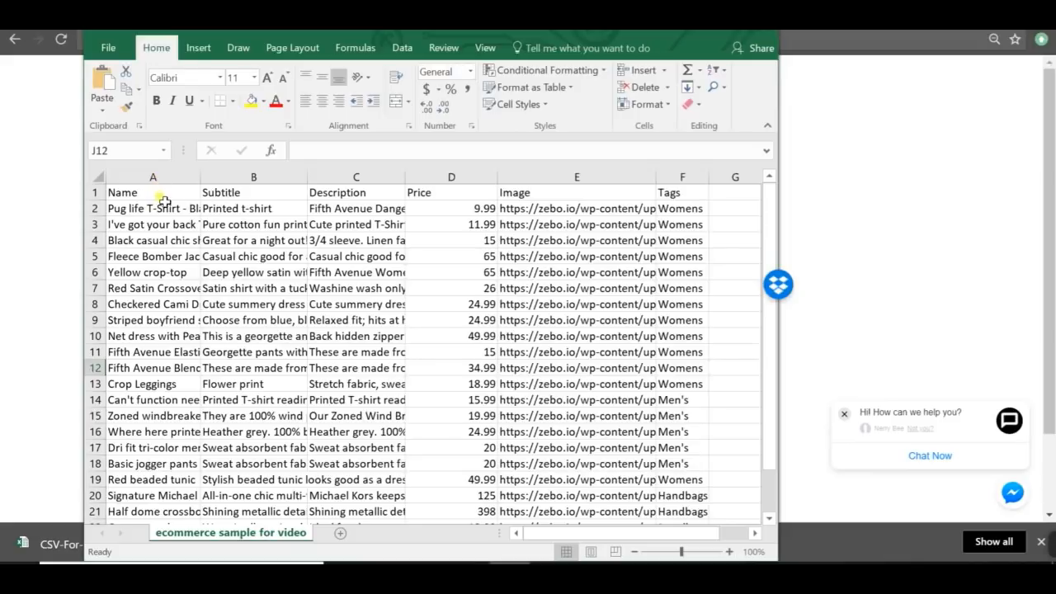
Step: Examine the product columns and rows in the sample ecommerce spreadsheet, and put its window away
scroll(167, 316, down, 2)
scroll(190, 396, up, 2)
click(691, 30)
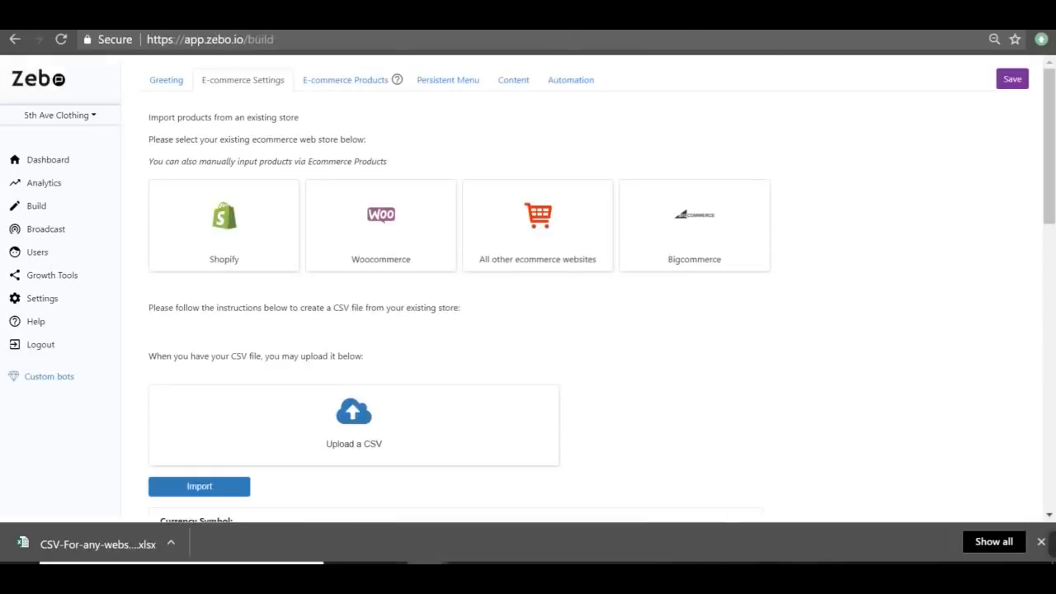
Step: Choose Shopify as the existing store, and upload and import the product CSV from the local files
click(430, 262)
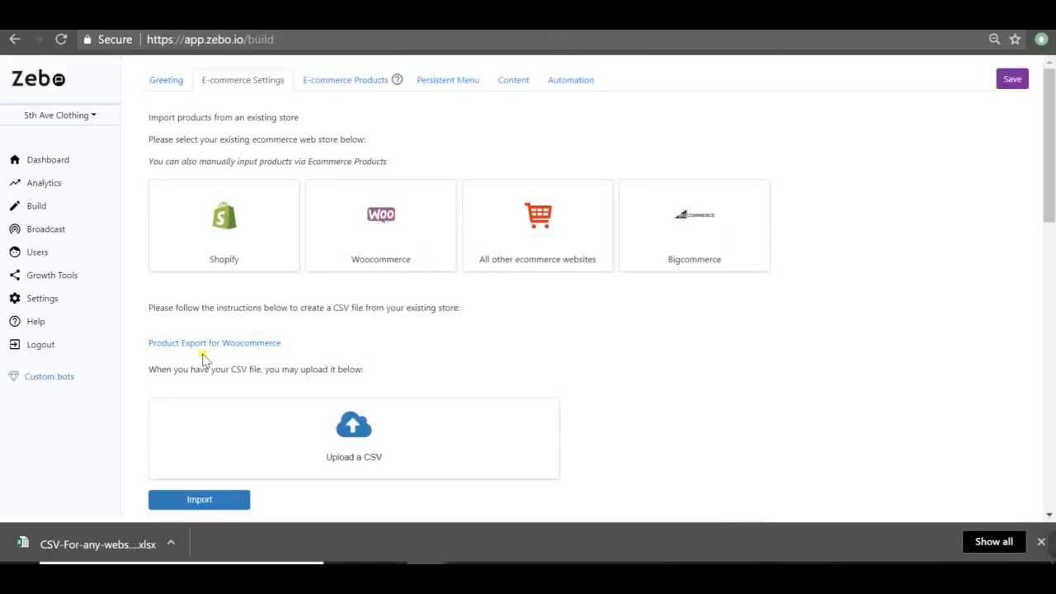
click(201, 245)
click(338, 460)
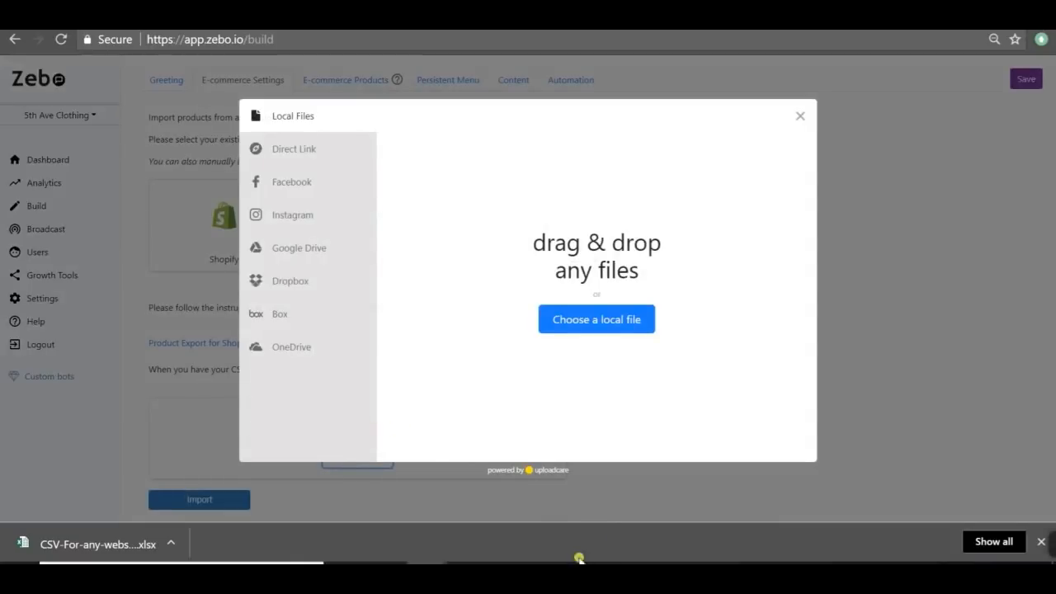
click(470, 572)
drag(113, 321, 620, 344)
scroll(313, 385, down, 1)
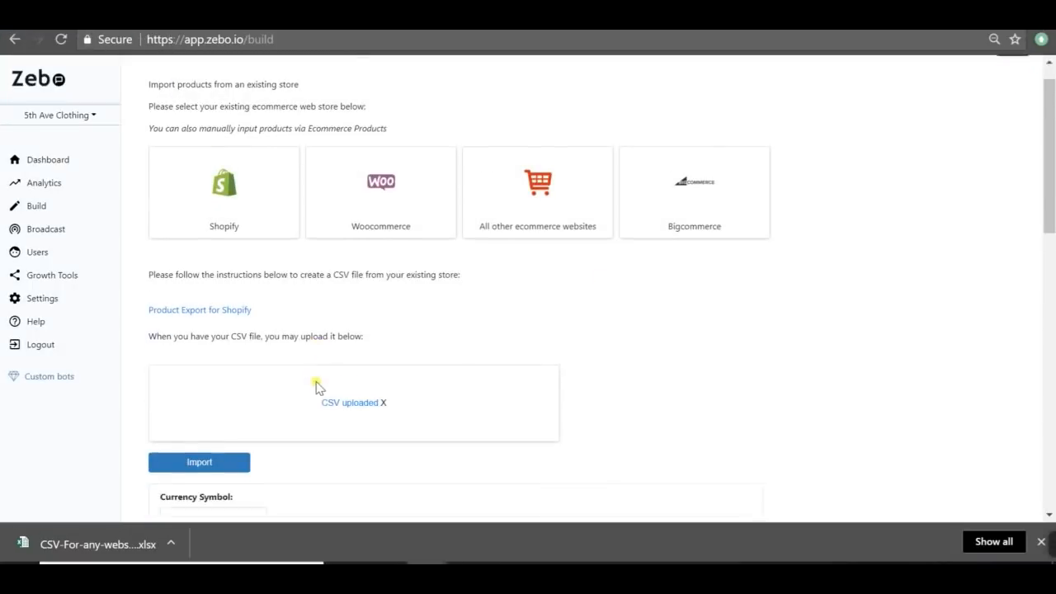
click(229, 415)
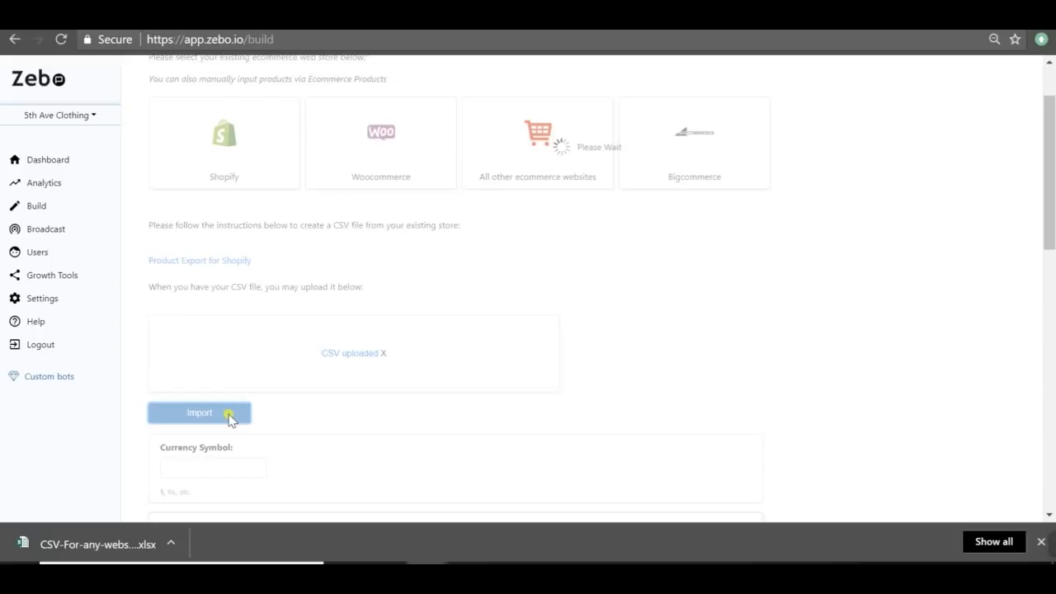
scroll(332, 271, up, 1)
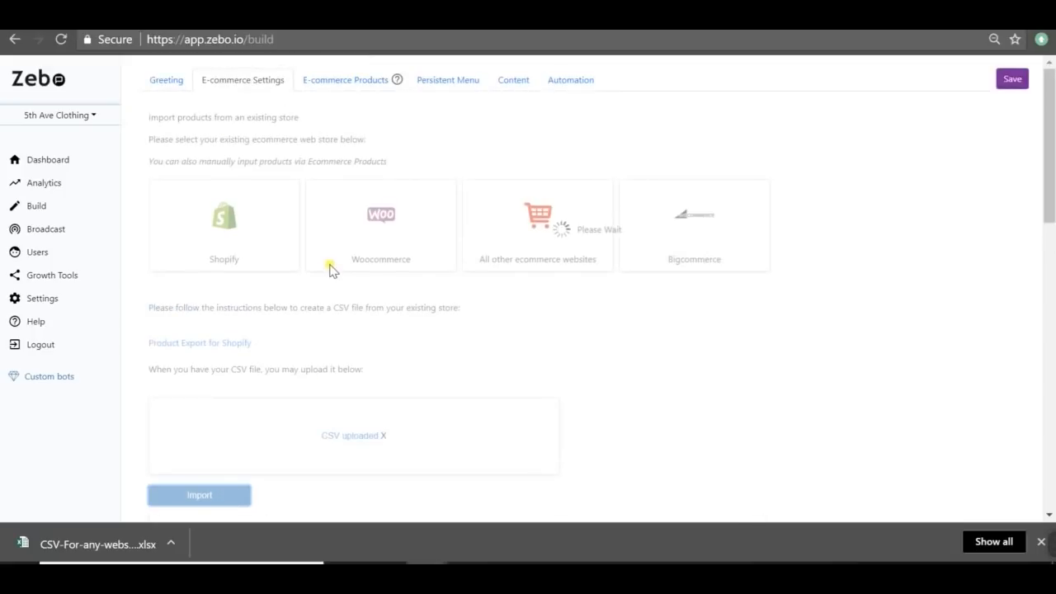
scroll(329, 271, down, 2)
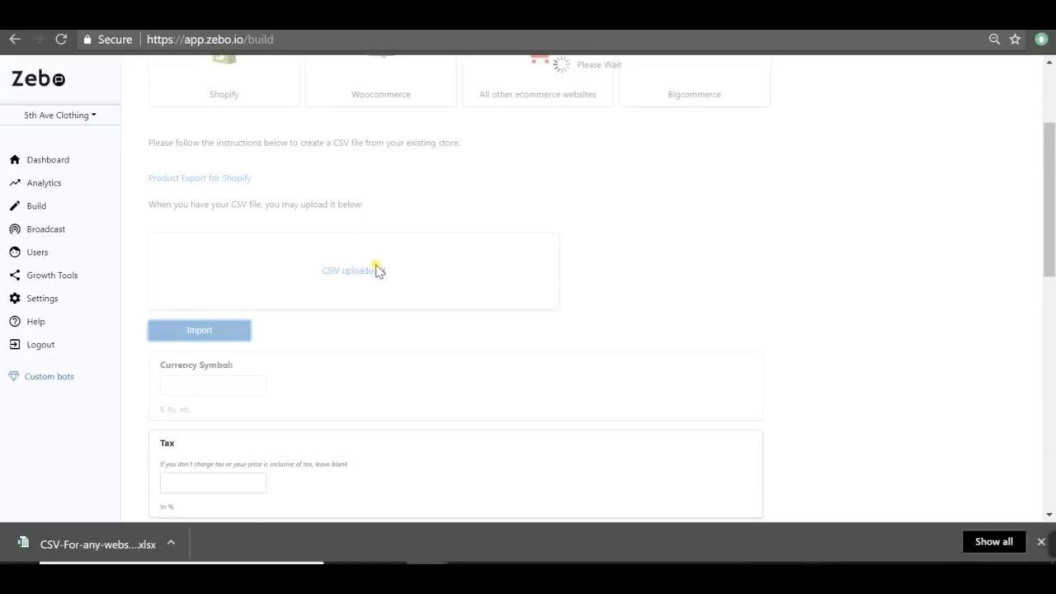
scroll(376, 272, down, 2)
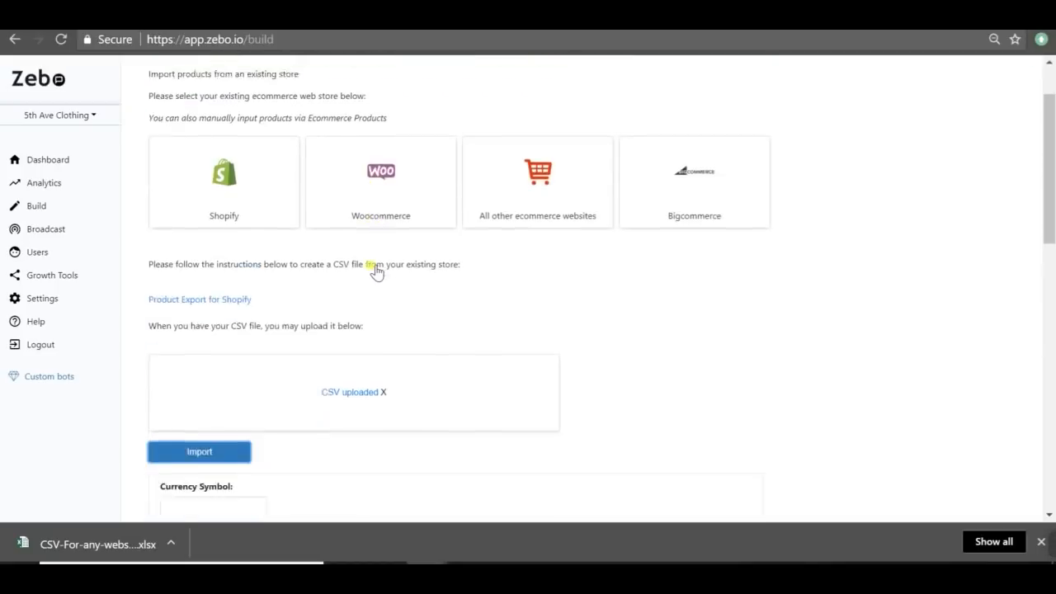
scroll(330, 182, up, 2)
Step: Set the store's currency symbol to $ and leave the tax percentage blank
scroll(396, 417, down, 4)
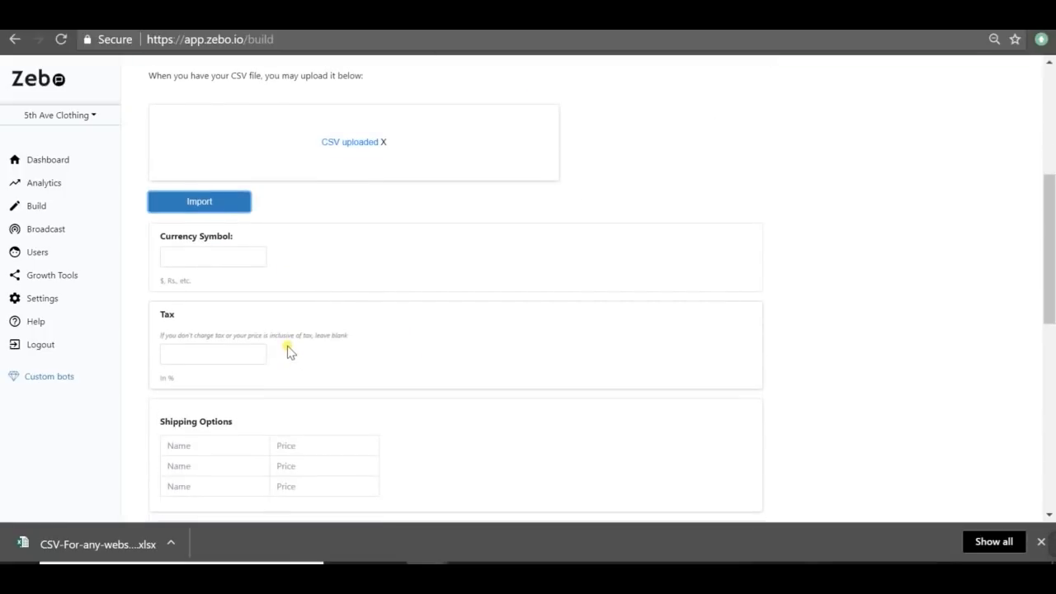
click(252, 254)
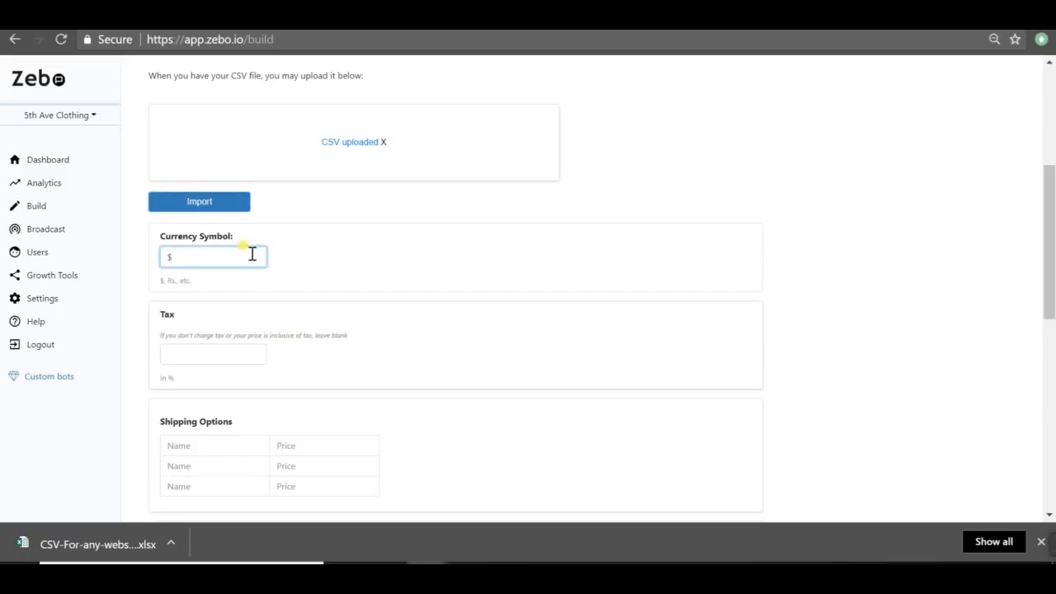
click(245, 353)
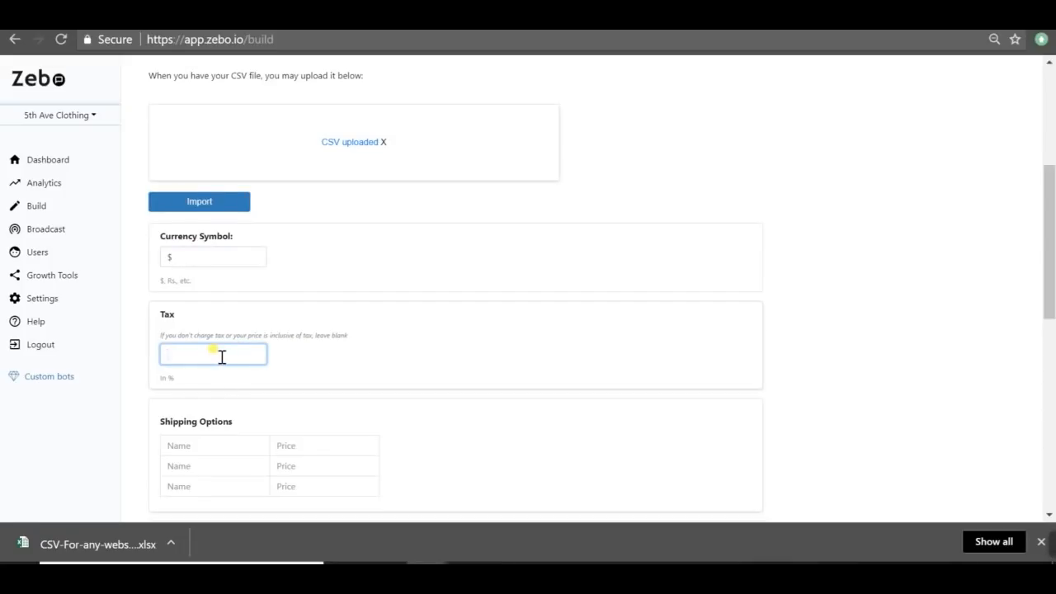
Step: Add two shipping options: Free shipping priced at 0 and Overnight priced at 4.99
scroll(241, 421, down, 1)
click(243, 382)
click(243, 370)
text(Free shipping)
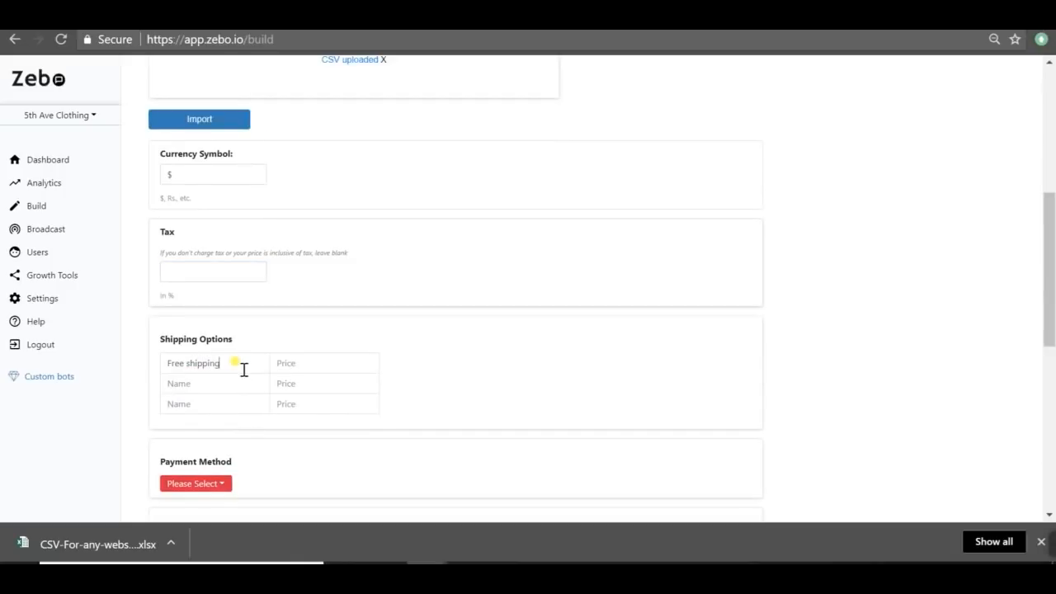
click(280, 368)
text(0)
key(Tab)
text(Overnigh)
click(300, 382)
text(4.99)
Step: Try Online Credit Card via Stripe as the payment method and view its key and currency code fields
scroll(297, 384, down, 1)
click(212, 401)
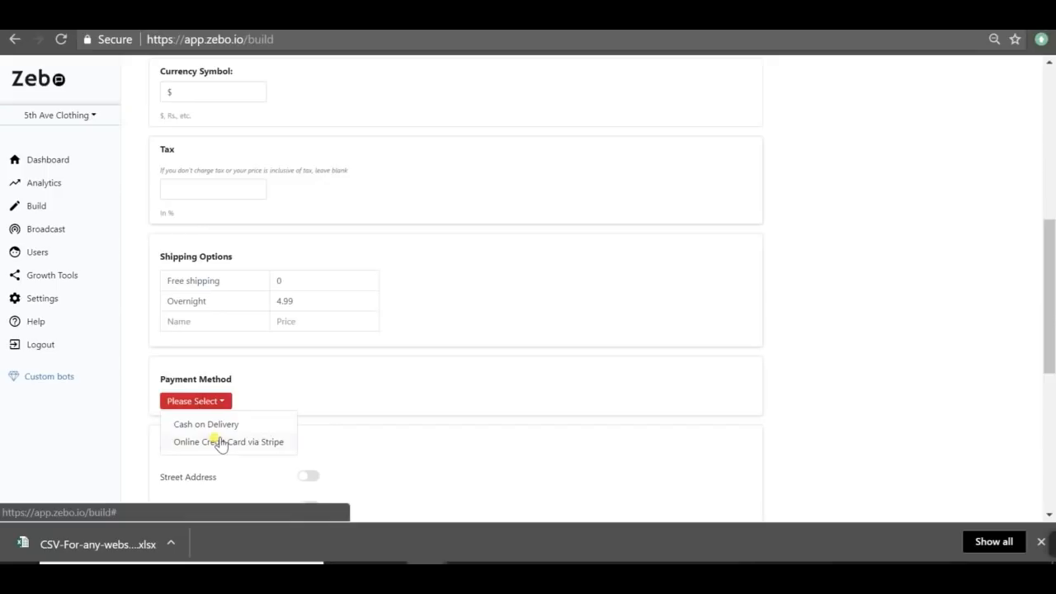
click(222, 442)
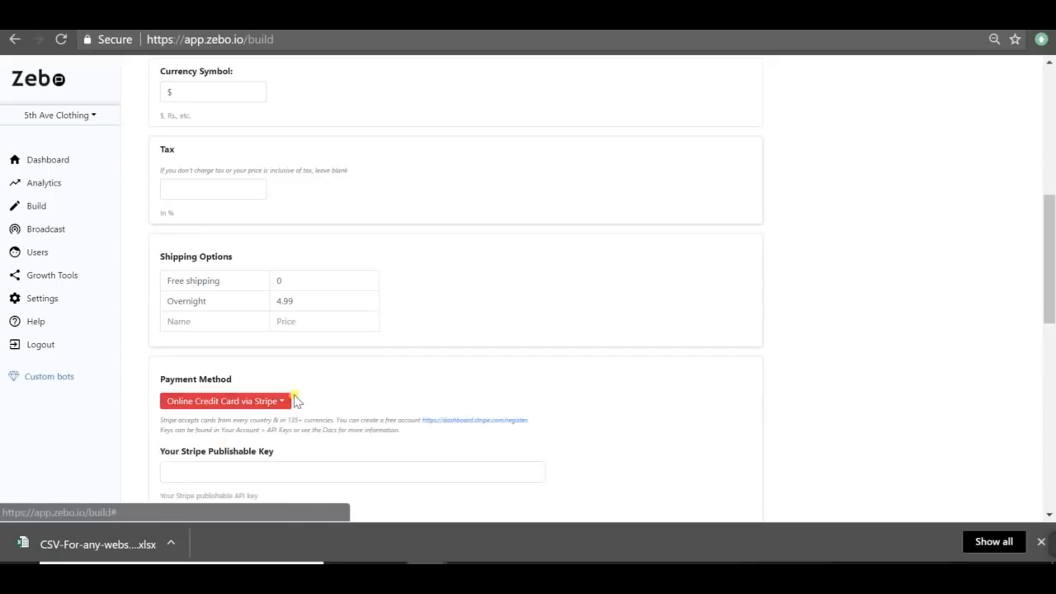
scroll(295, 396, down, 1)
scroll(247, 372, down, 1)
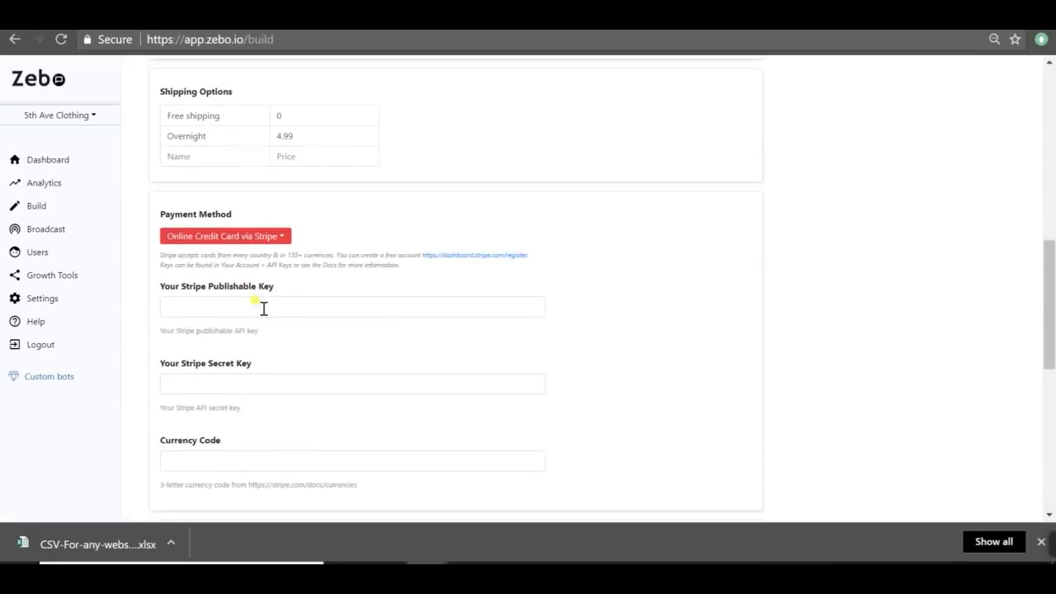
scroll(349, 327, down, 1)
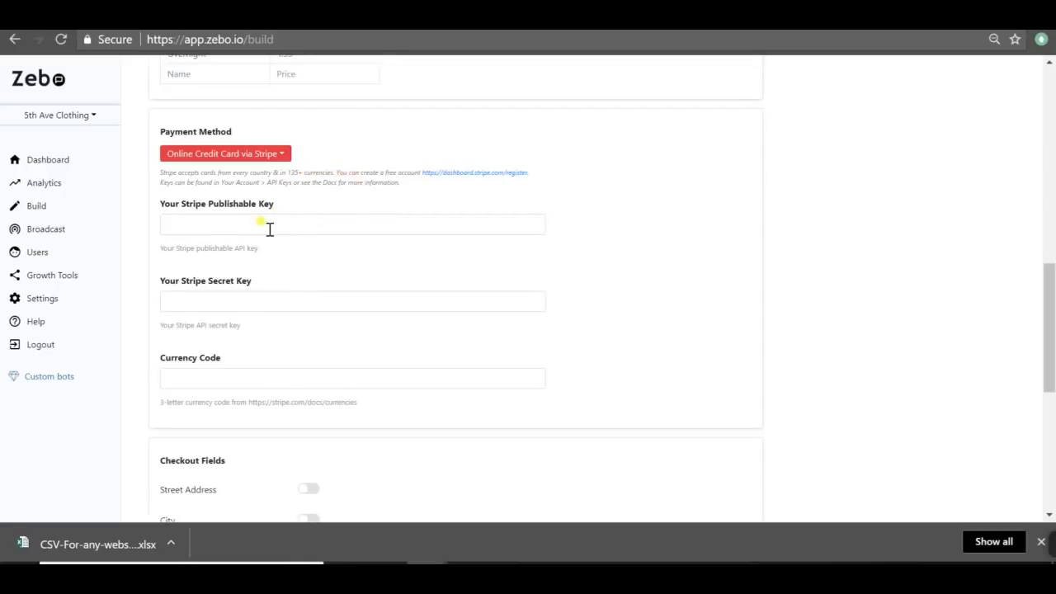
Step: Set the payment method to Cash on Delivery
click(247, 156)
click(265, 178)
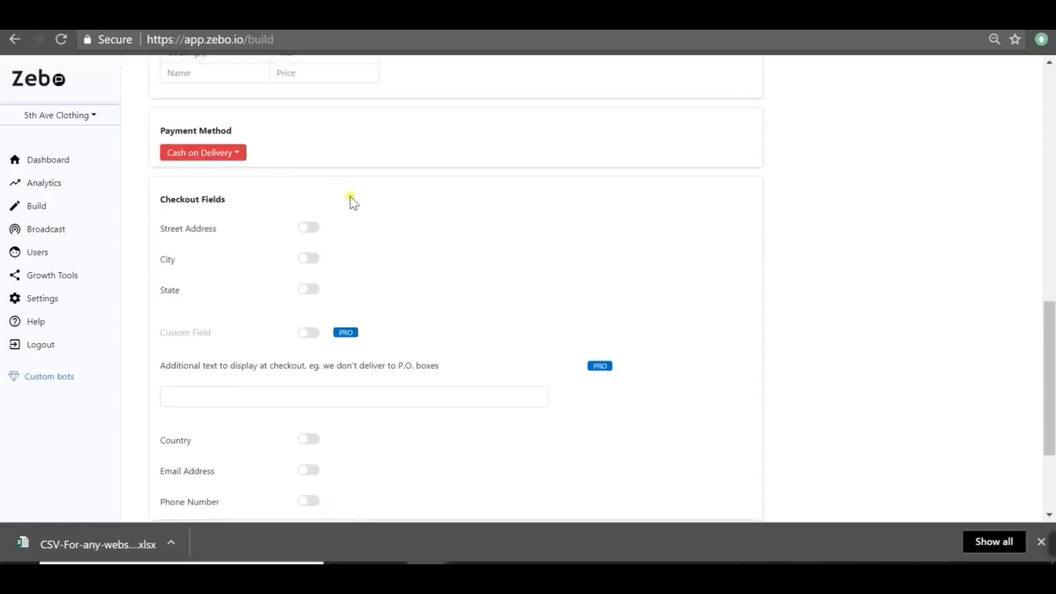
Step: Enable the Street Address, City, State, Email Address and Phone Number checkout fields, leaving Country off
scroll(350, 202, down, 1)
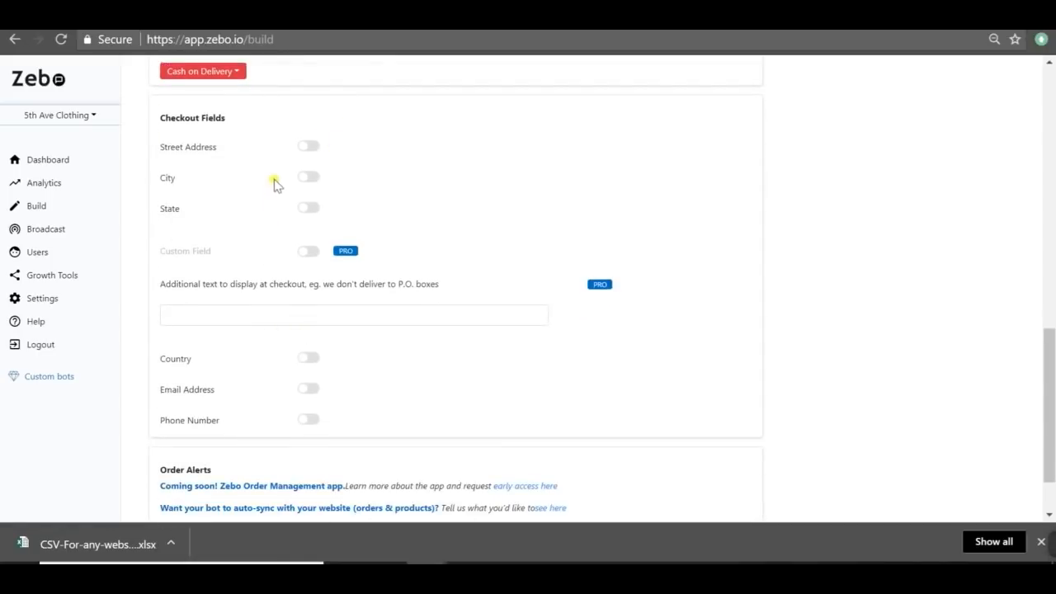
click(310, 148)
click(311, 179)
click(311, 210)
click(296, 257)
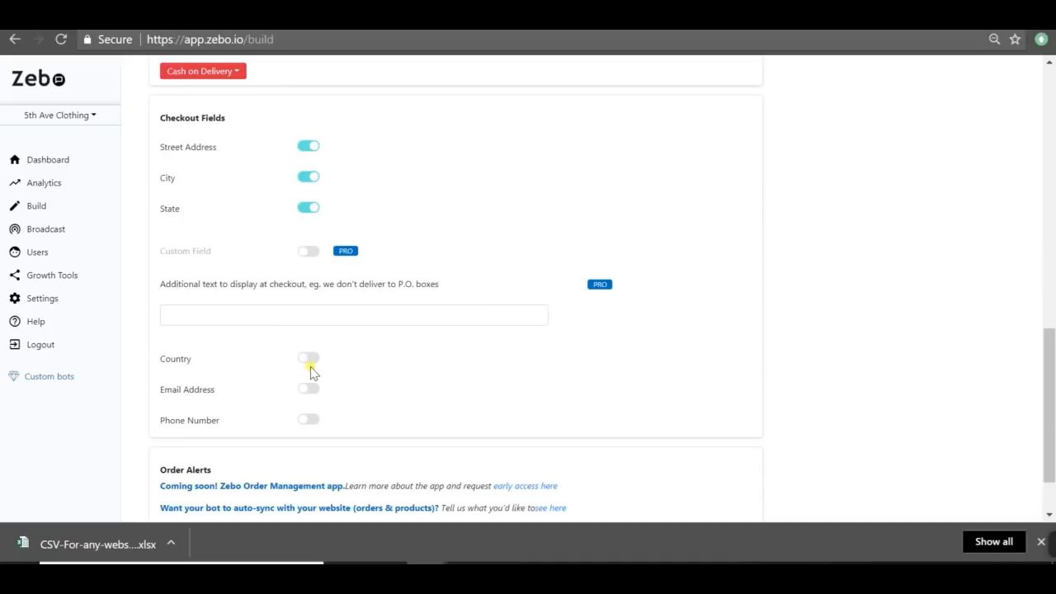
click(305, 393)
click(309, 421)
Step: Try Email Address and Zapier (Webhook) as the order alert method and view the fields each one requires
scroll(391, 368, down, 1)
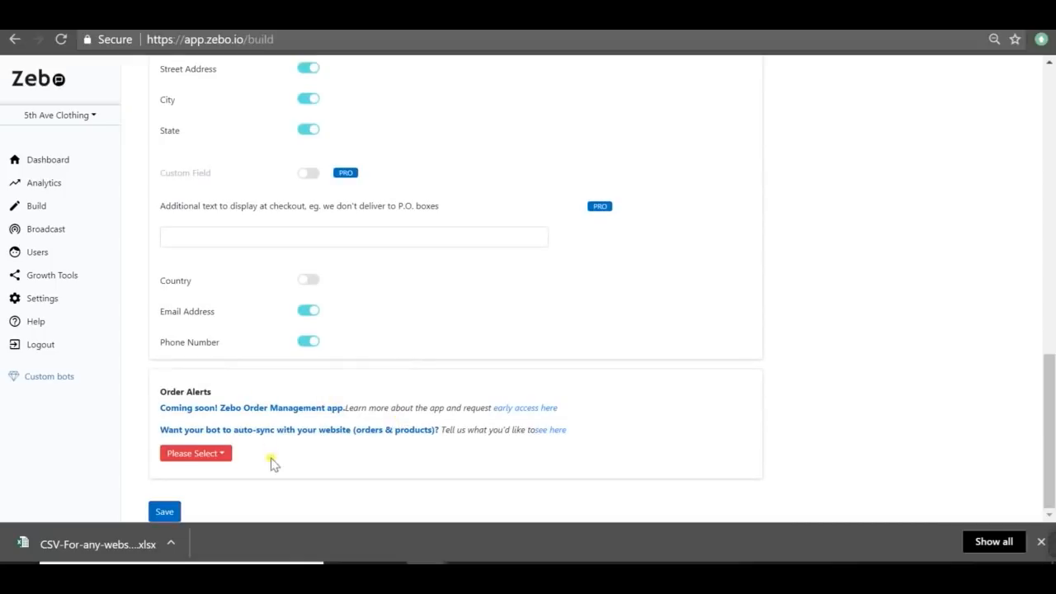
click(198, 453)
click(227, 477)
scroll(259, 446, down, 1)
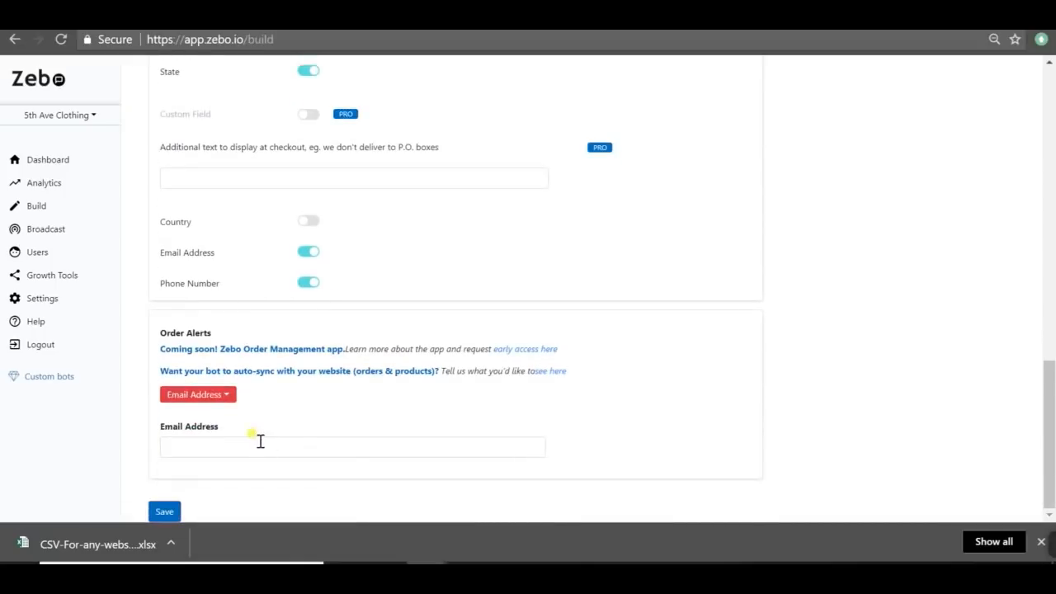
click(218, 396)
click(212, 435)
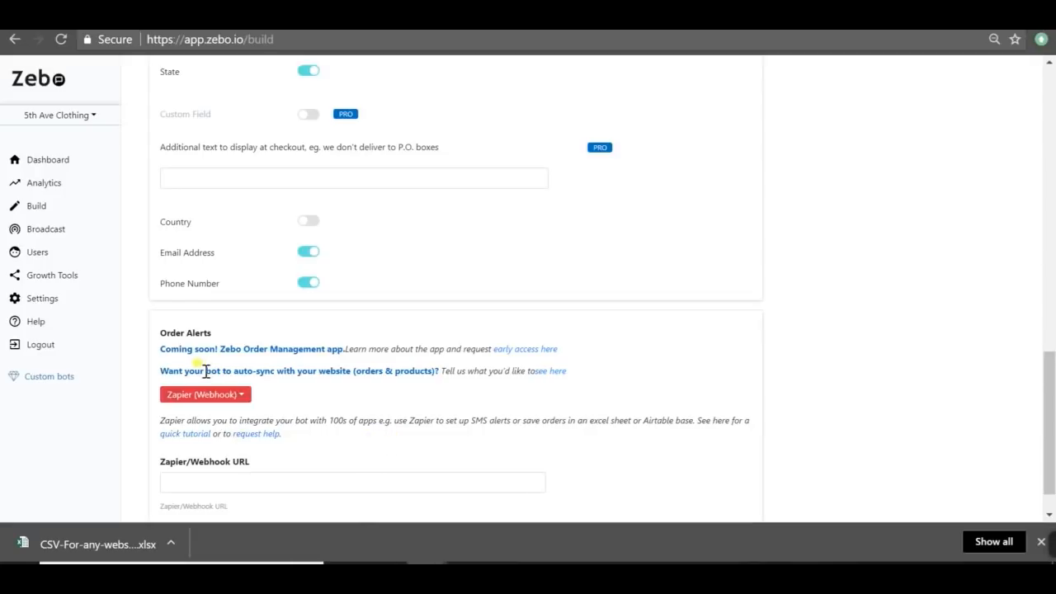
Step: Set the order alerts to Email Address and fill in the store's alert e-mail from the saved suggestion
click(223, 397)
click(225, 416)
click(235, 446)
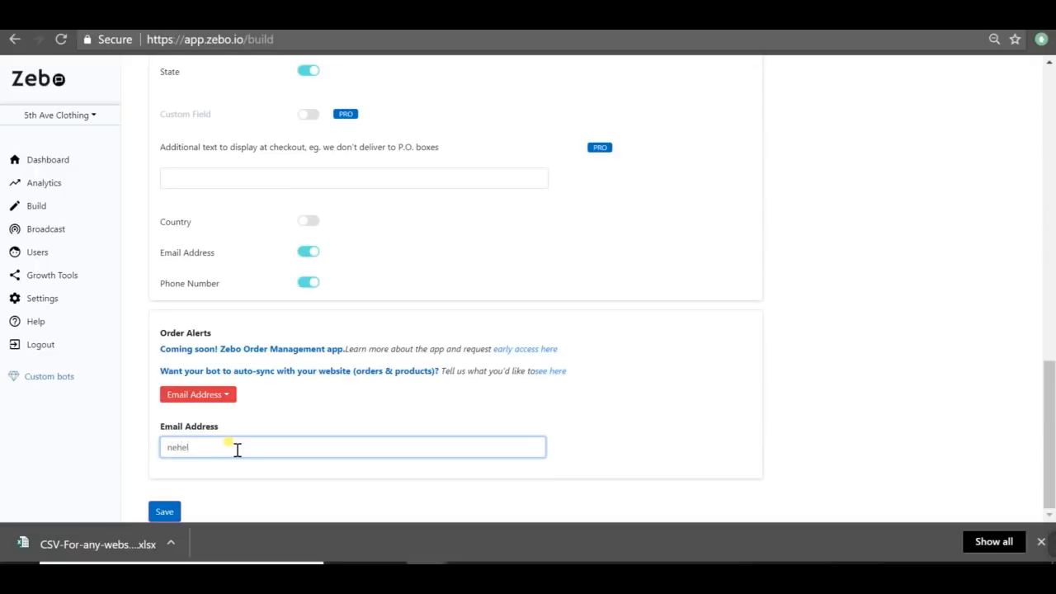
text(nkh)
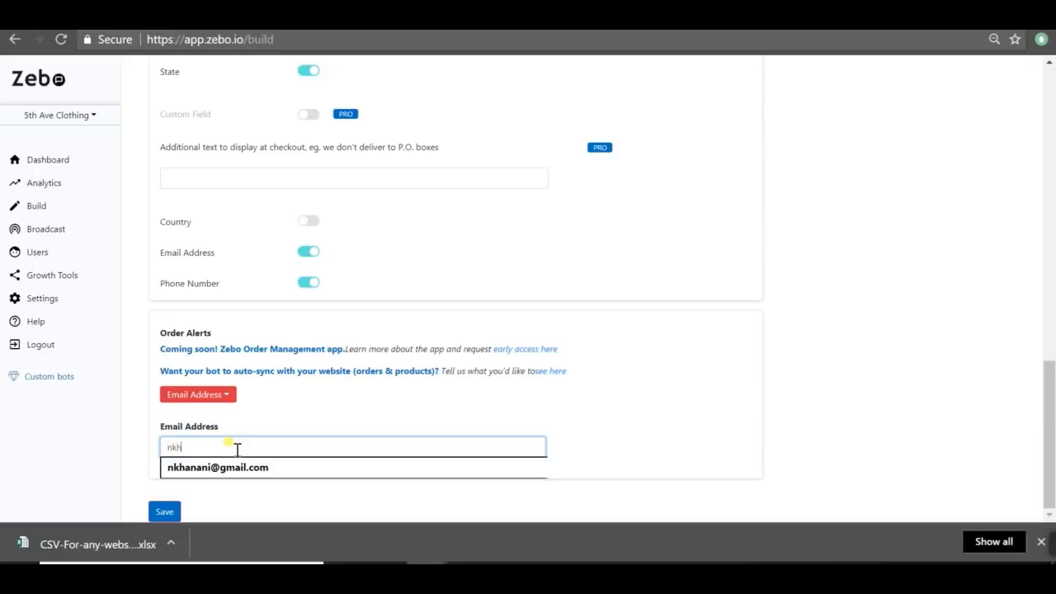
text(an)
key(Down)
key(Return)
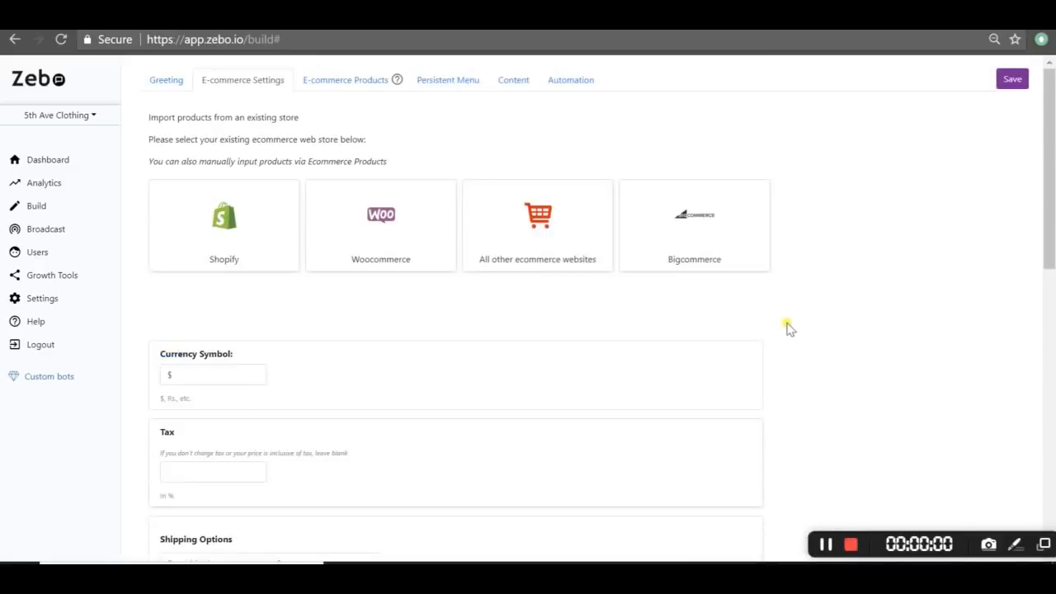
Step: Review the imported e-commerce products page by page and return to the first page of the table
click(376, 86)
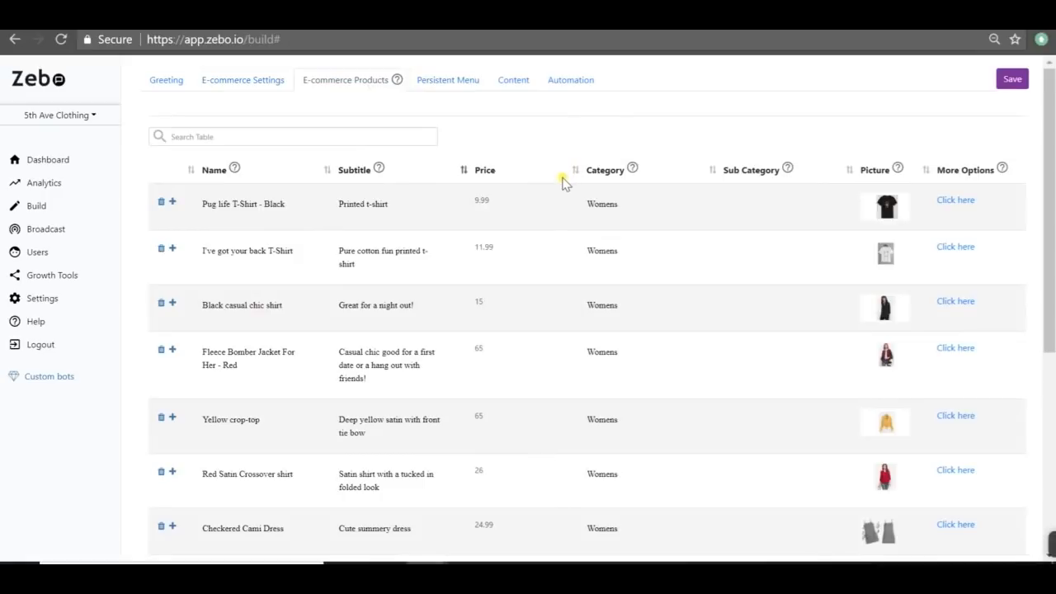
scroll(602, 346, down, 4)
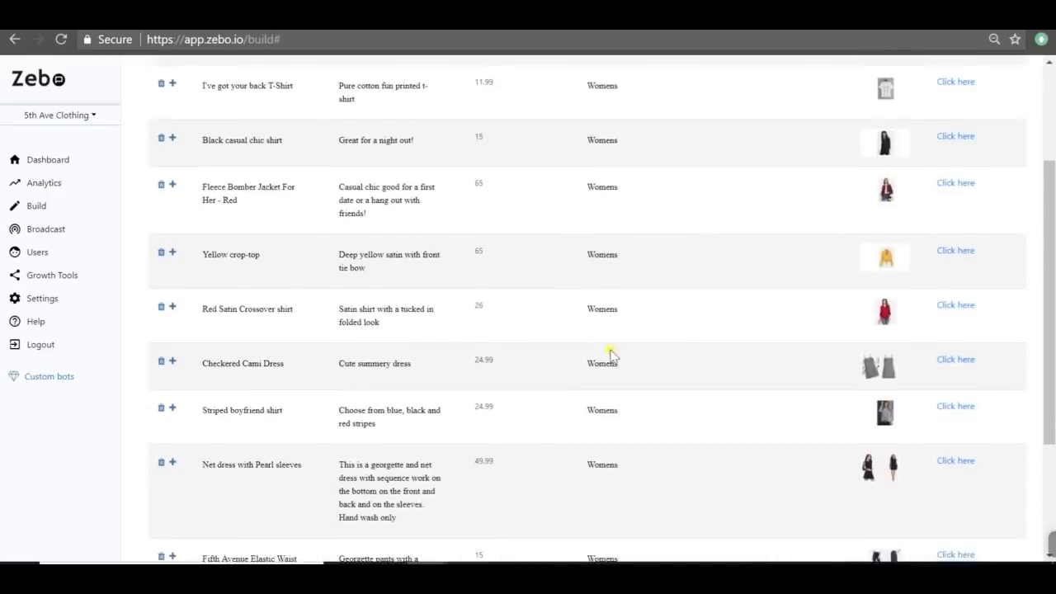
click(982, 460)
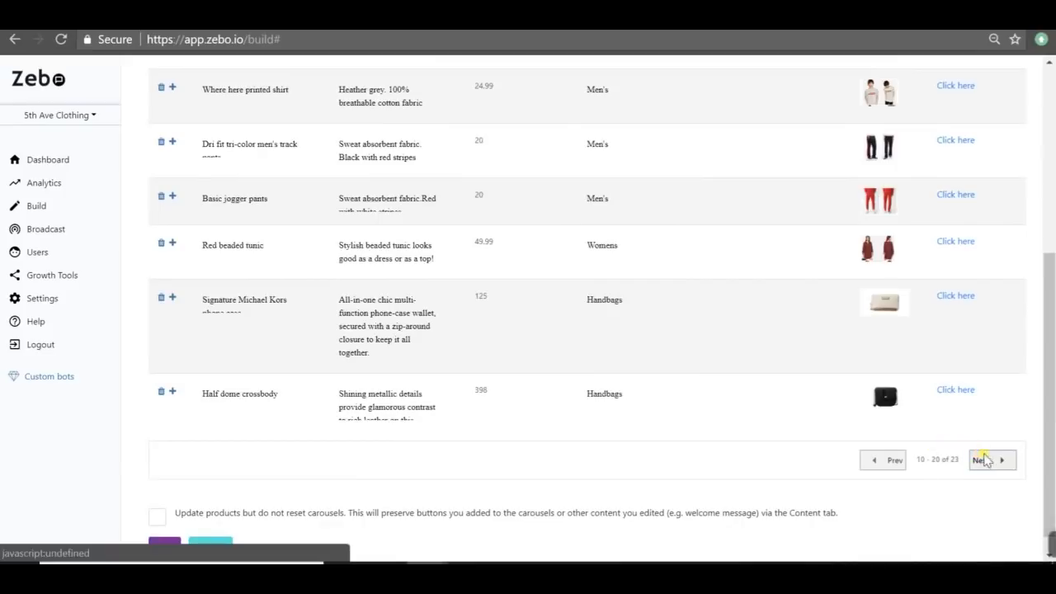
click(979, 459)
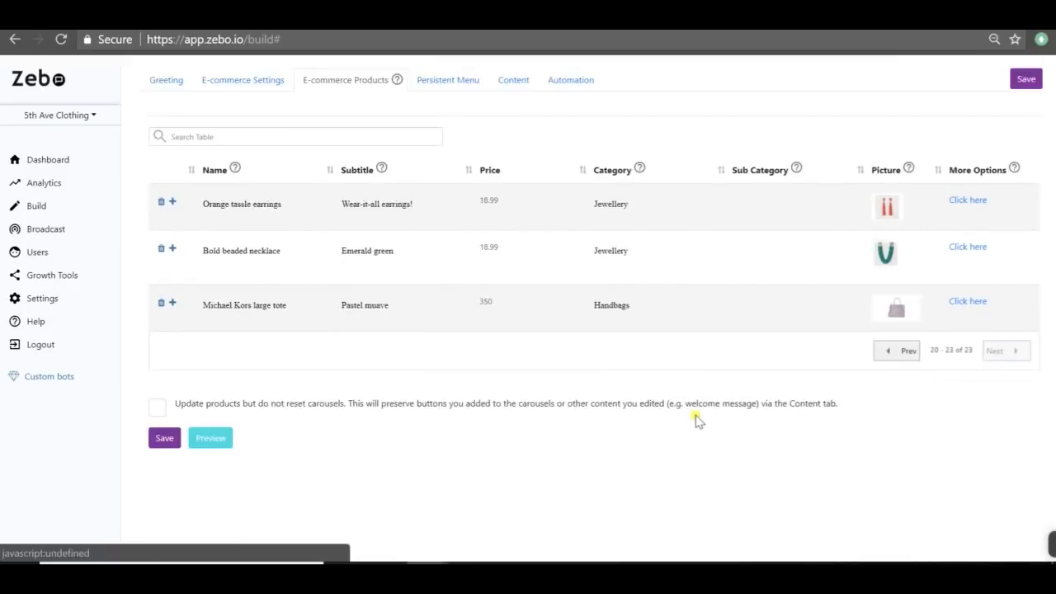
click(906, 351)
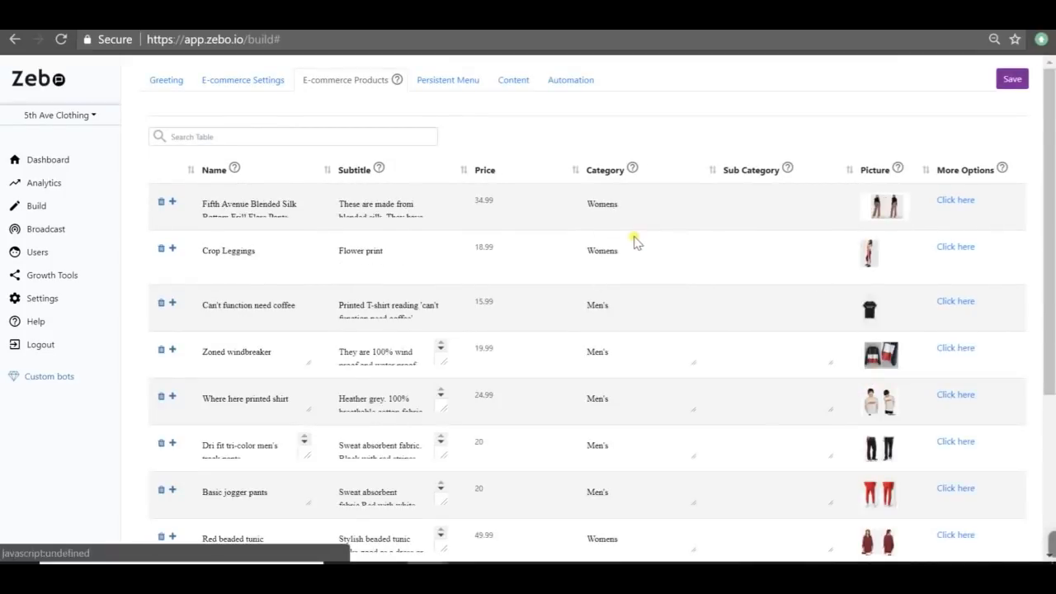
scroll(977, 527, down, 3)
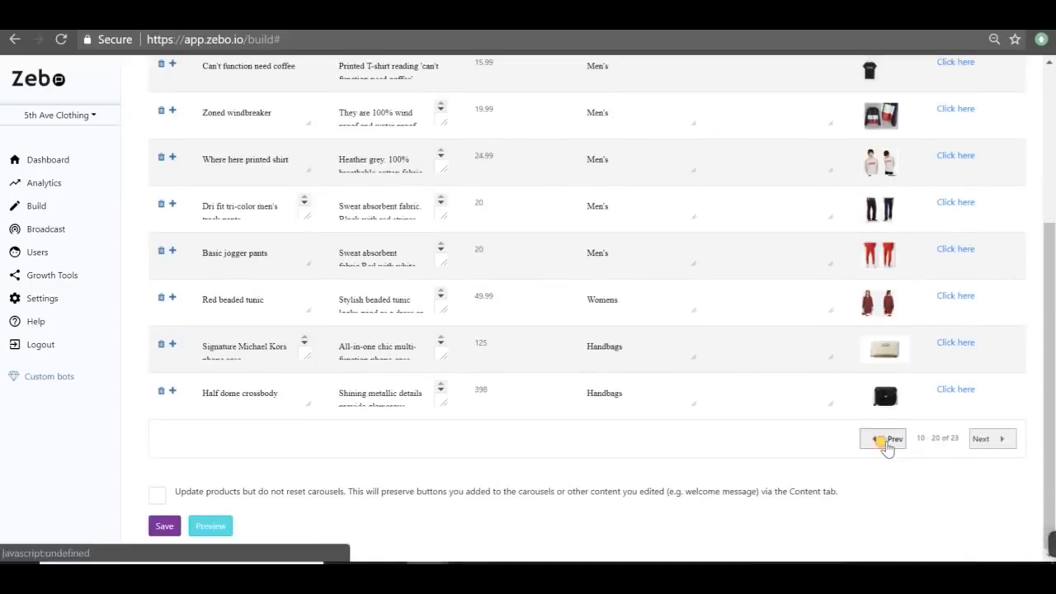
click(886, 440)
Step: Check the first page of products and save the product list without selecting the option to preserve carousels
scroll(667, 372, up, 3)
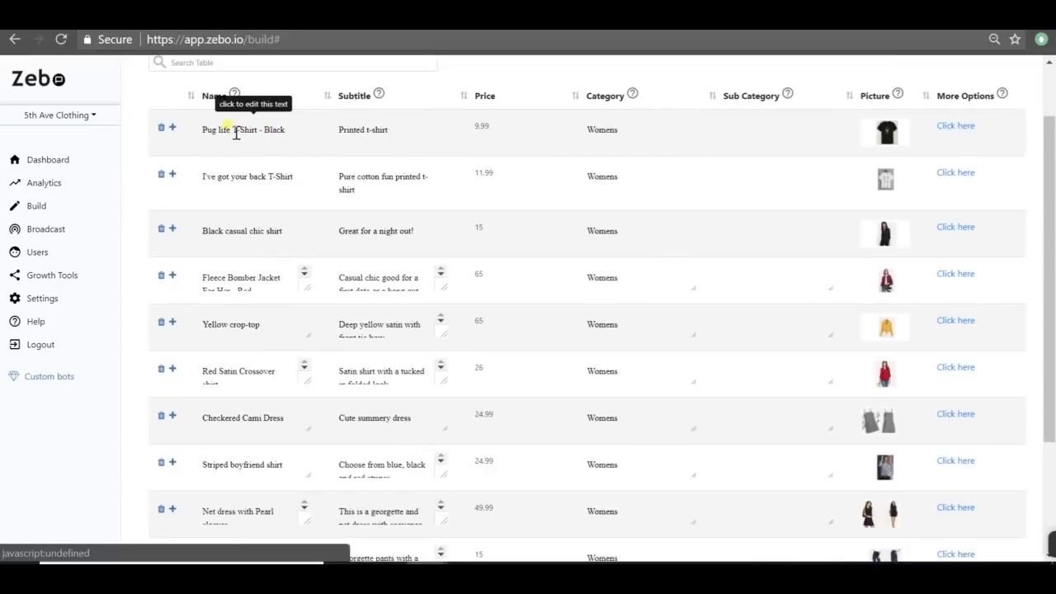
scroll(691, 353, down, 4)
scroll(278, 371, up, 6)
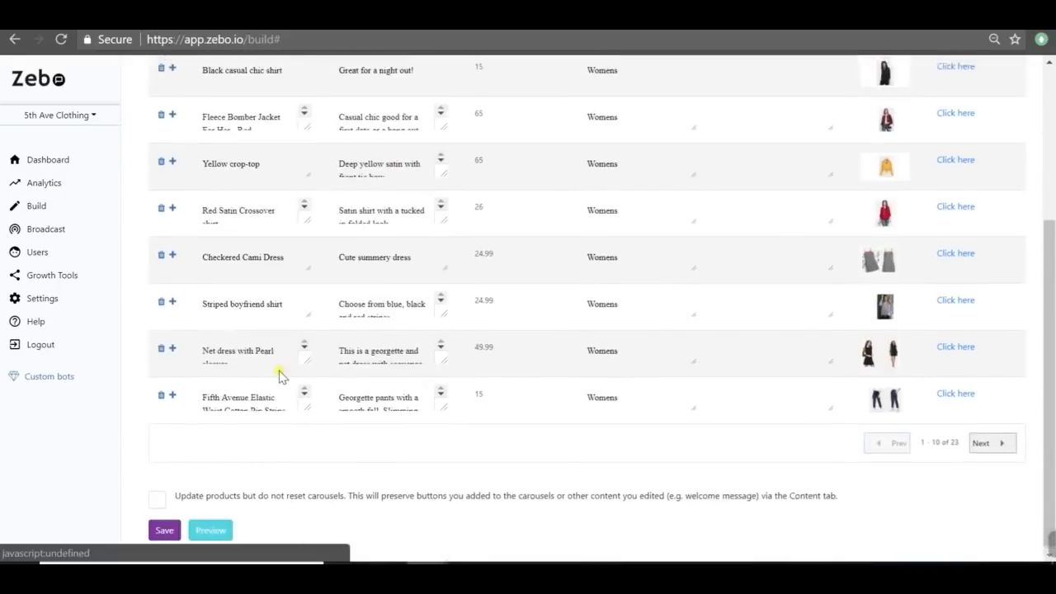
scroll(130, 401, down, 5)
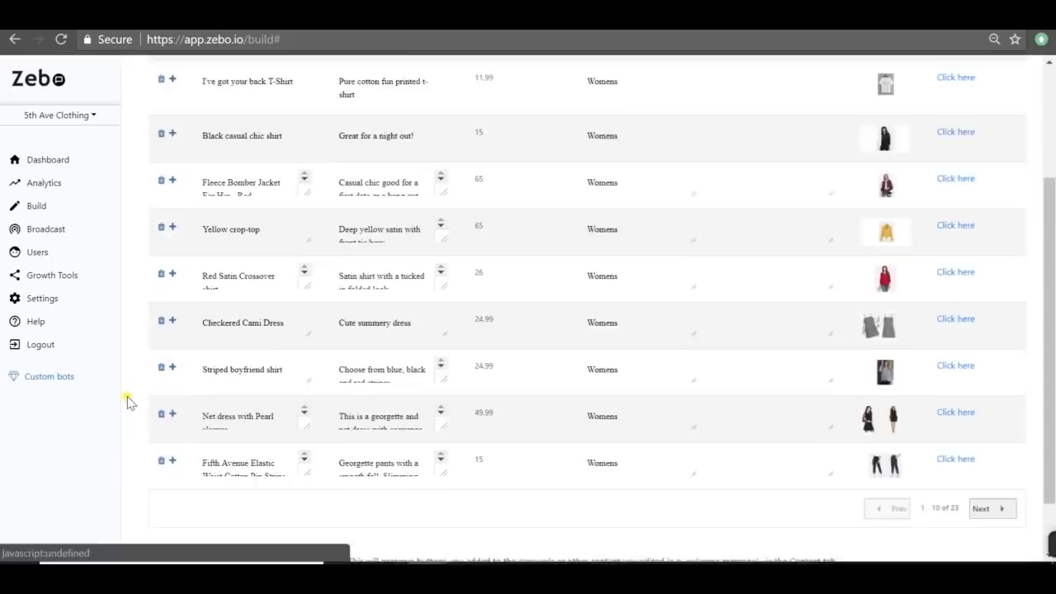
click(165, 526)
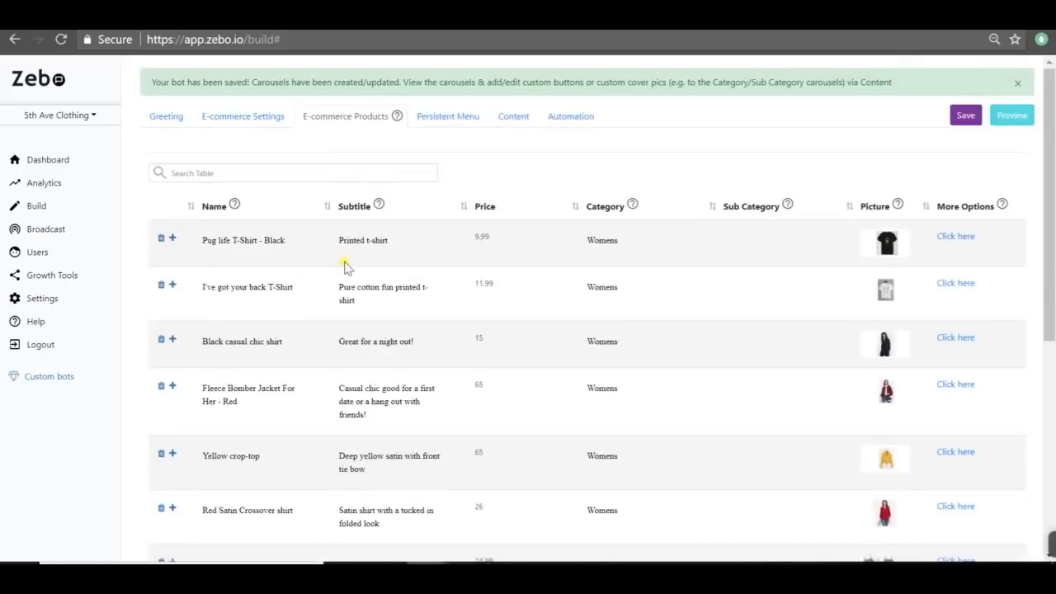
Step: View the Default E-Commerce Welcome Content and page through the Product Categories Carousel to its Womens card
click(505, 120)
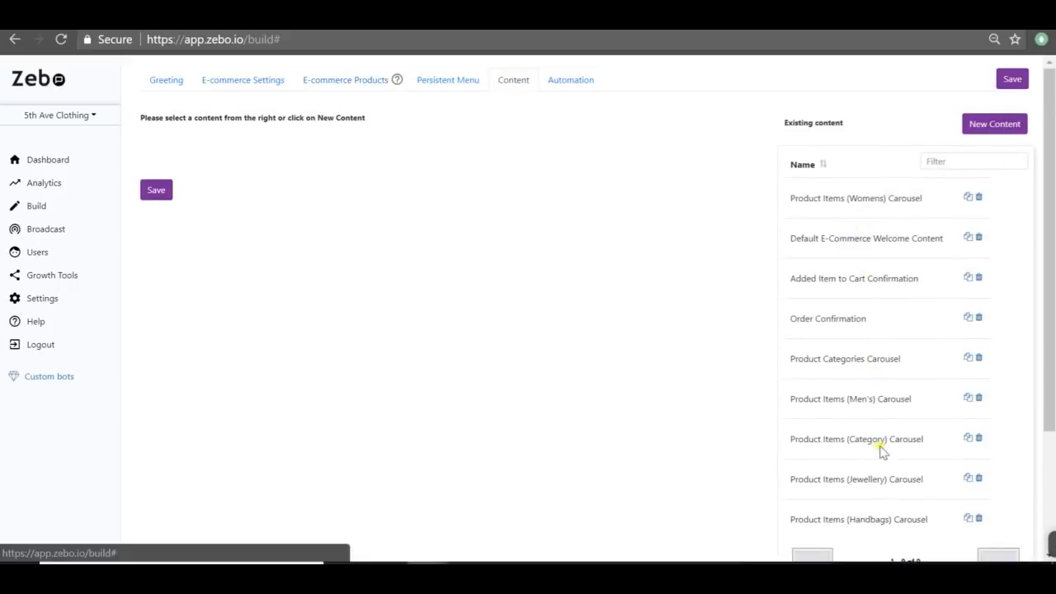
click(896, 230)
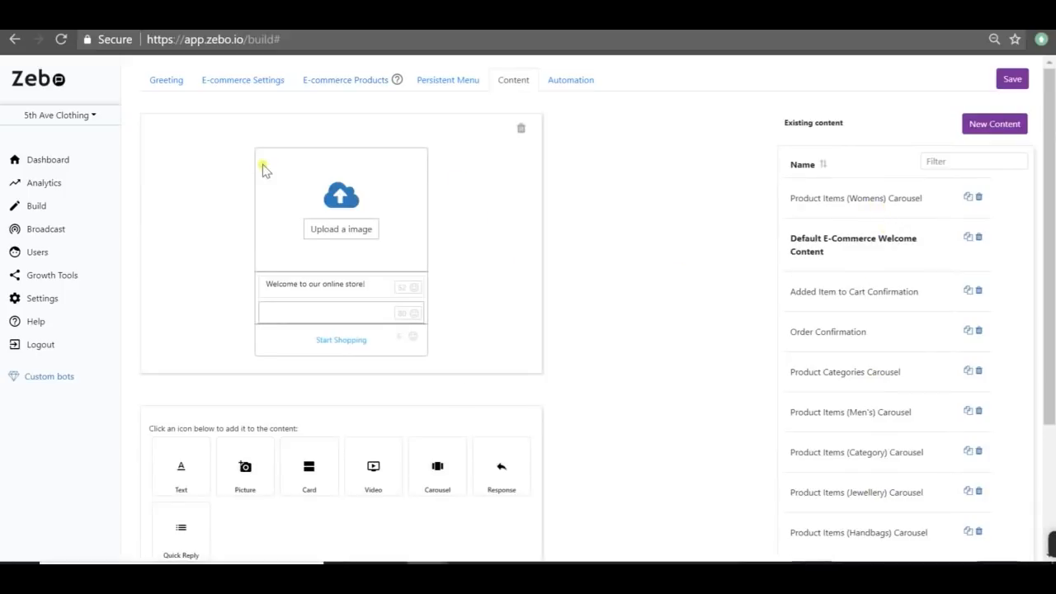
click(861, 372)
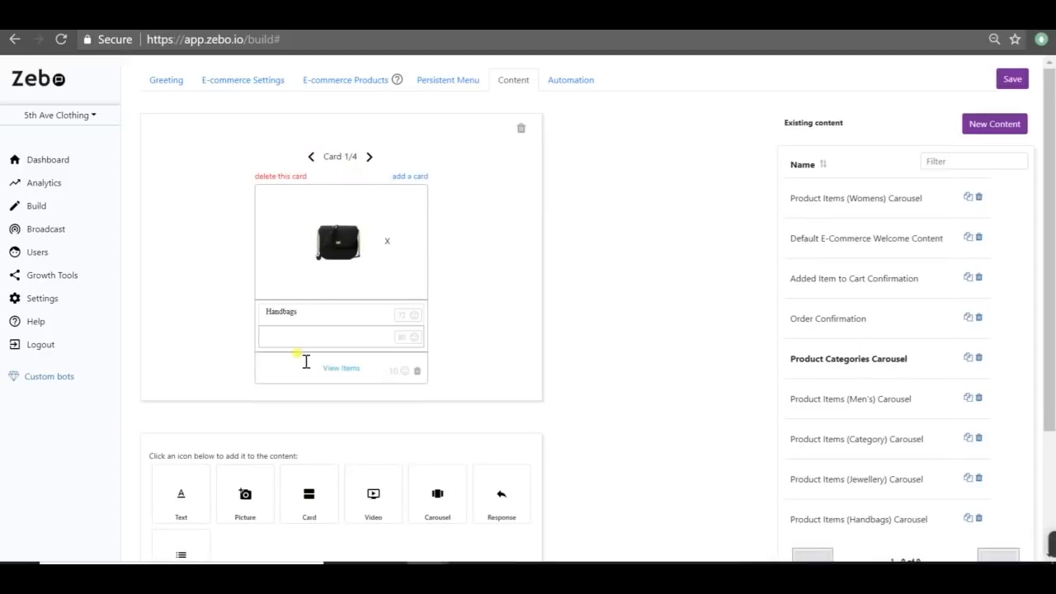
click(369, 156)
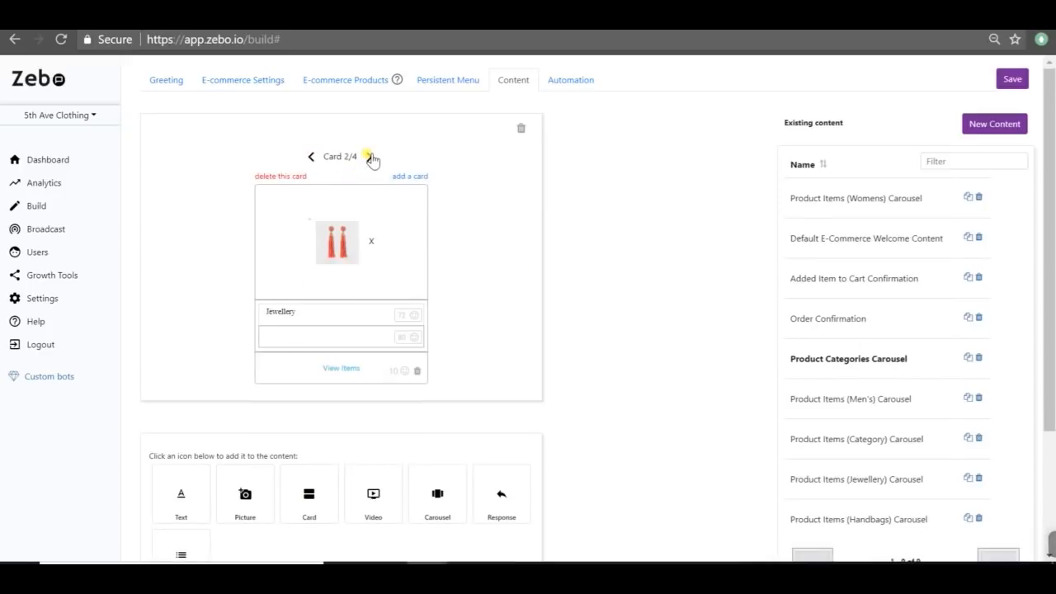
click(370, 156)
click(370, 157)
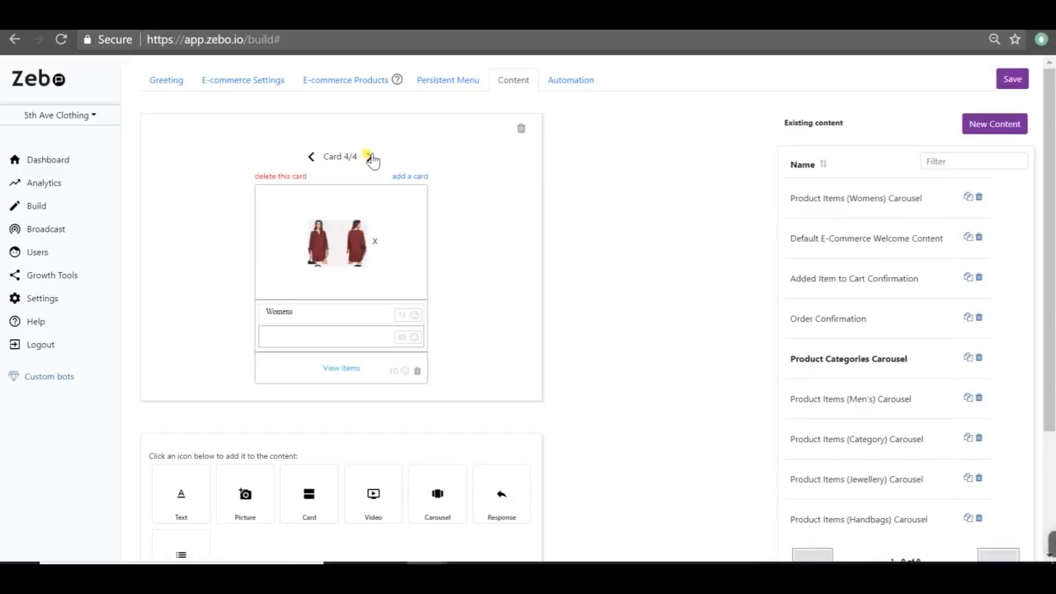
Step: Inspect the response configured for the View Items button on the Womens category card
scroll(925, 437, down, 1)
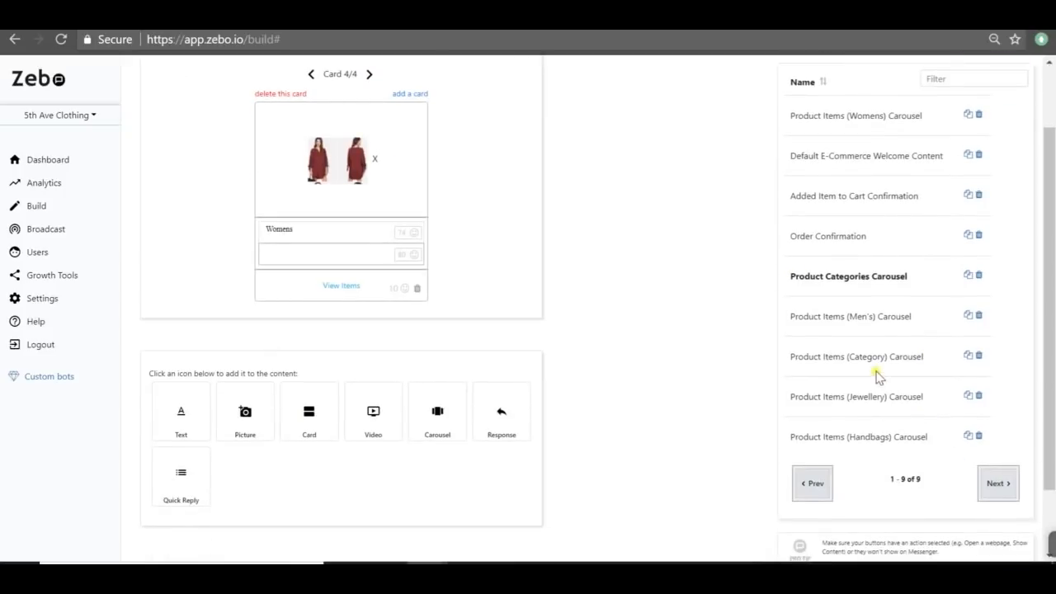
click(378, 285)
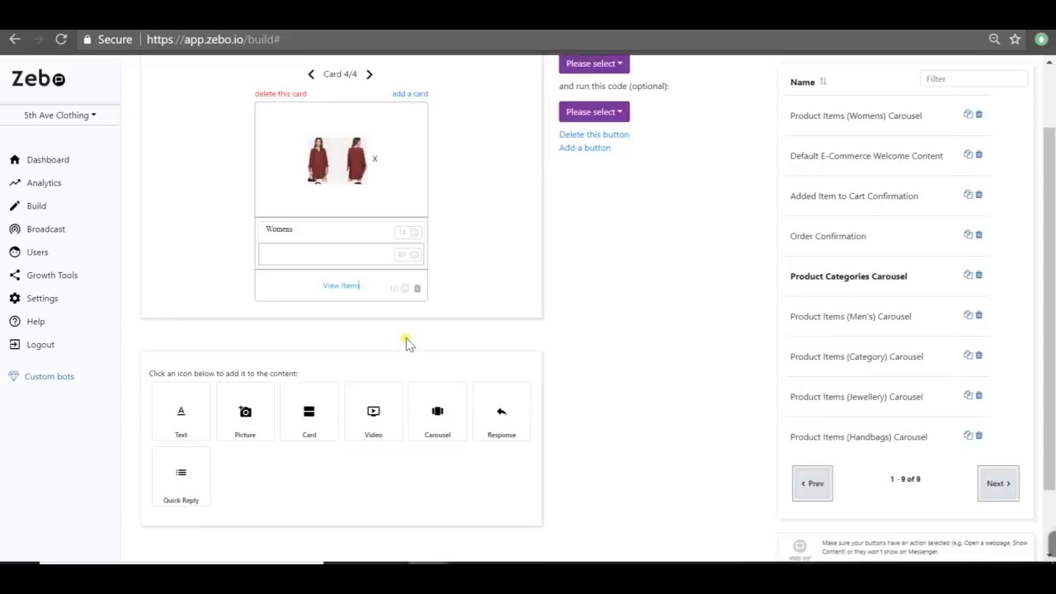
scroll(361, 283, up, 1)
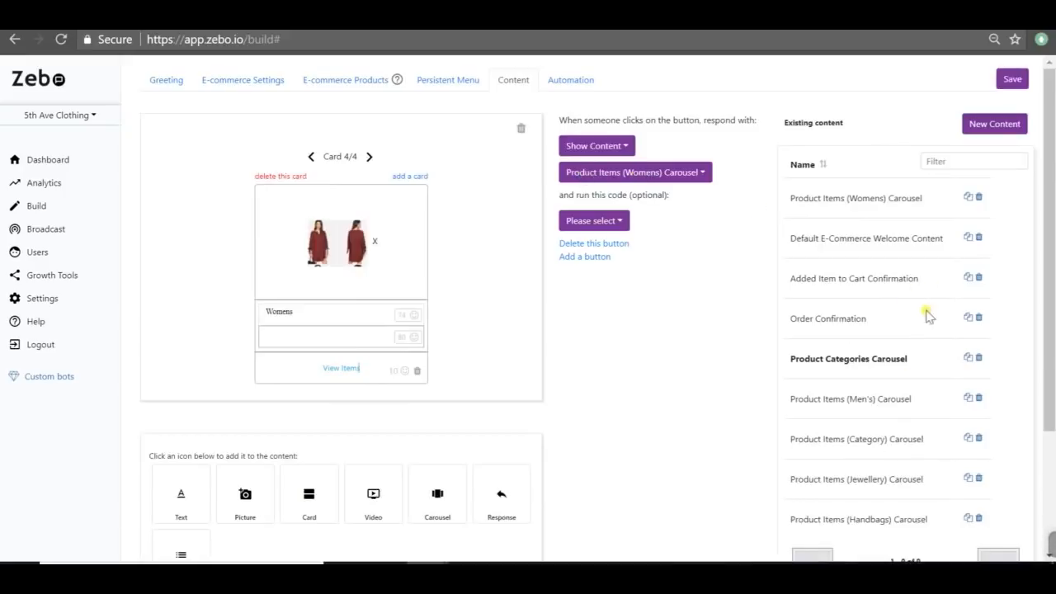
Step: Examine the Product Items (Womens) Carousel by paging from its first card to the sixth
click(887, 200)
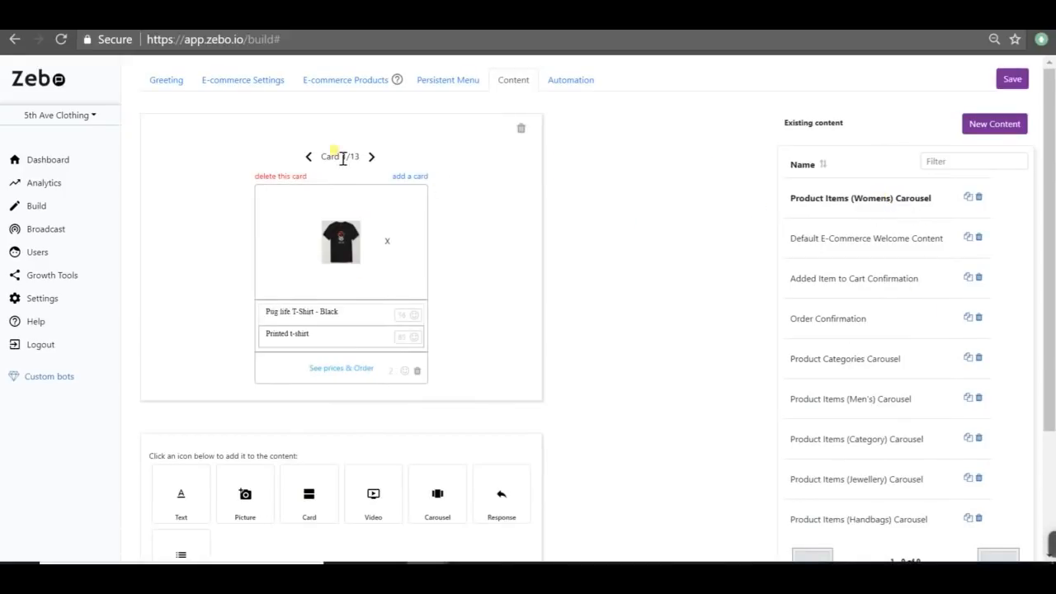
click(370, 157)
click(370, 158)
click(371, 158)
click(371, 158)
click(370, 157)
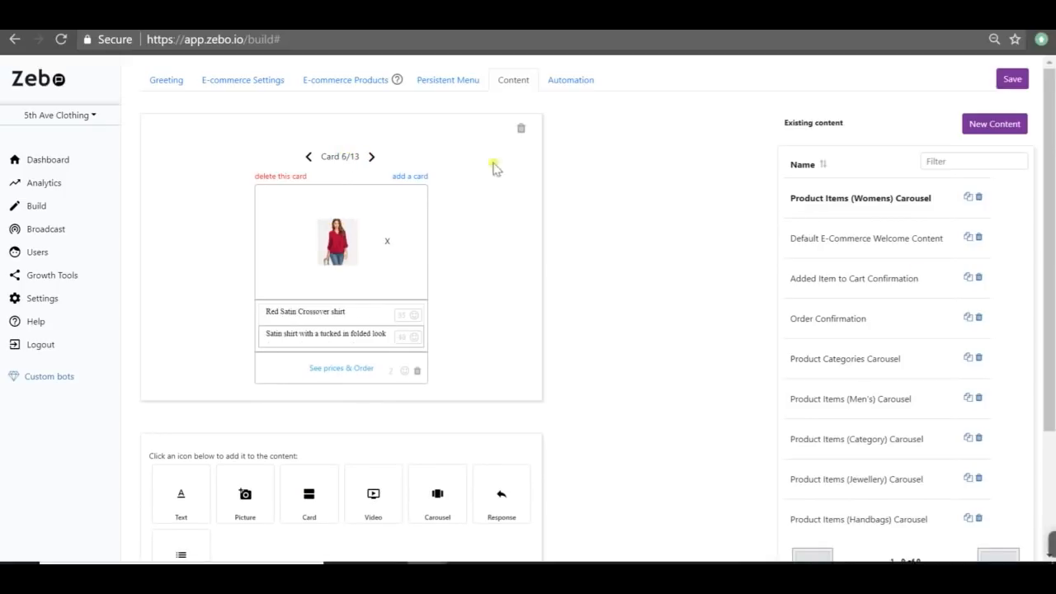
scroll(660, 280, down, 2)
scroll(659, 294, up, 2)
Step: Check the default welcome message in the automation settings, return to the bot's content and save it
click(560, 83)
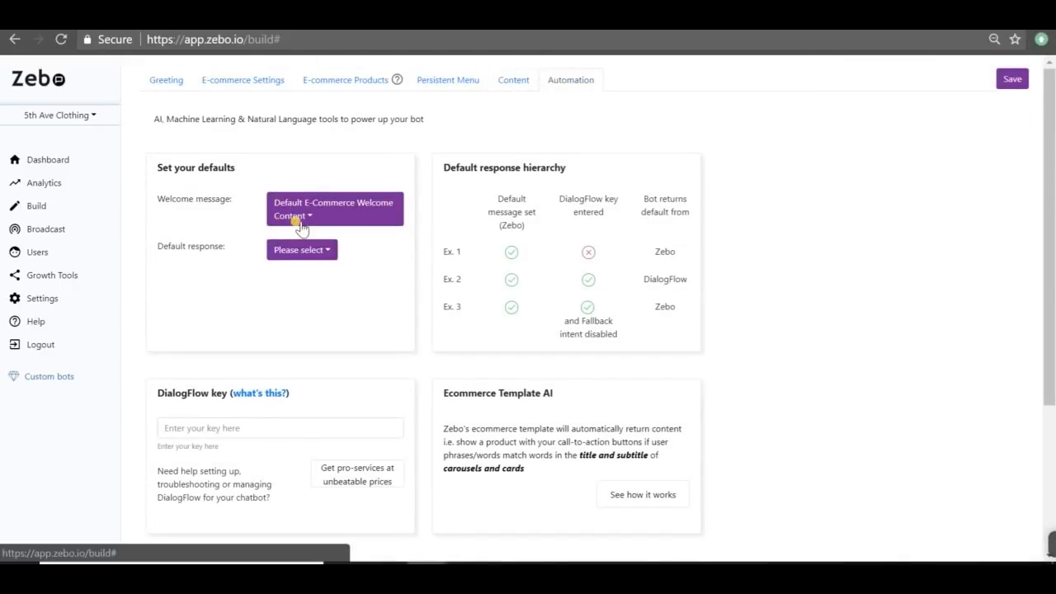
click(507, 80)
scroll(636, 266, down, 3)
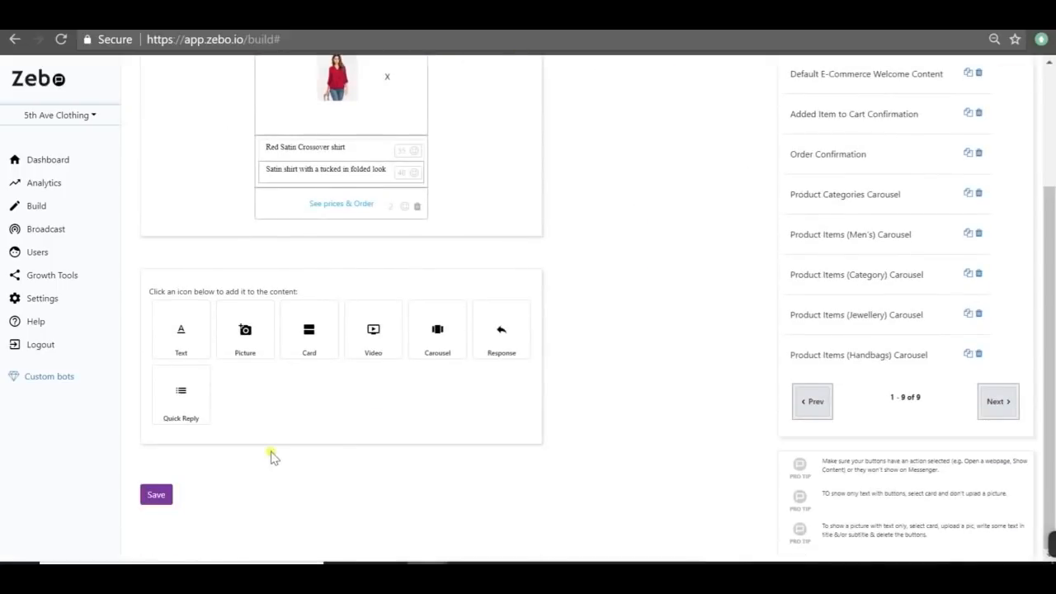
click(155, 501)
Step: Preview the bot in Messenger, continue with the signed-in account and get the 5th Ave Clothing conversation started
click(998, 121)
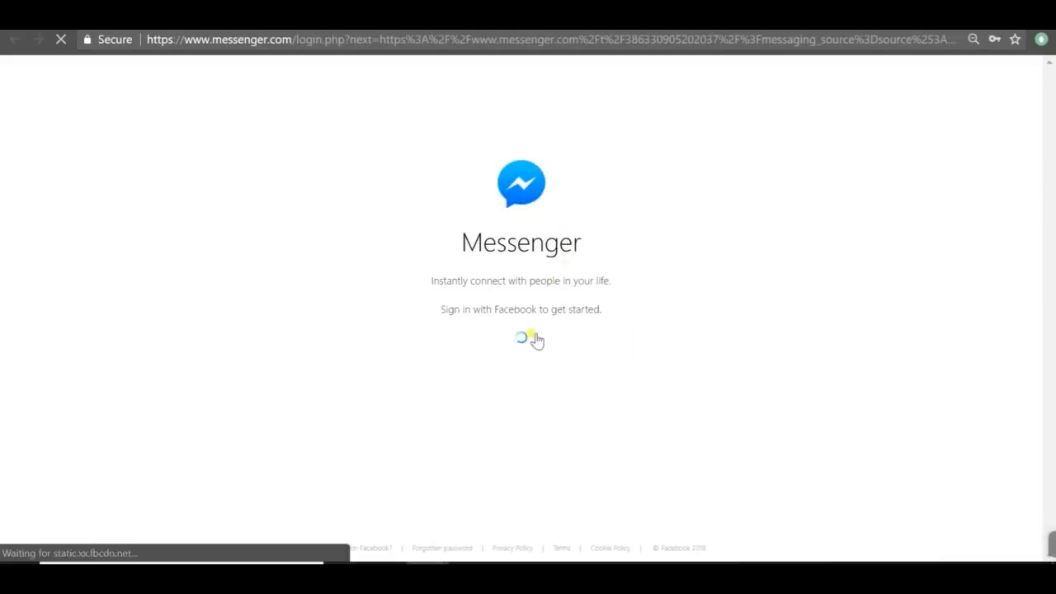
click(529, 354)
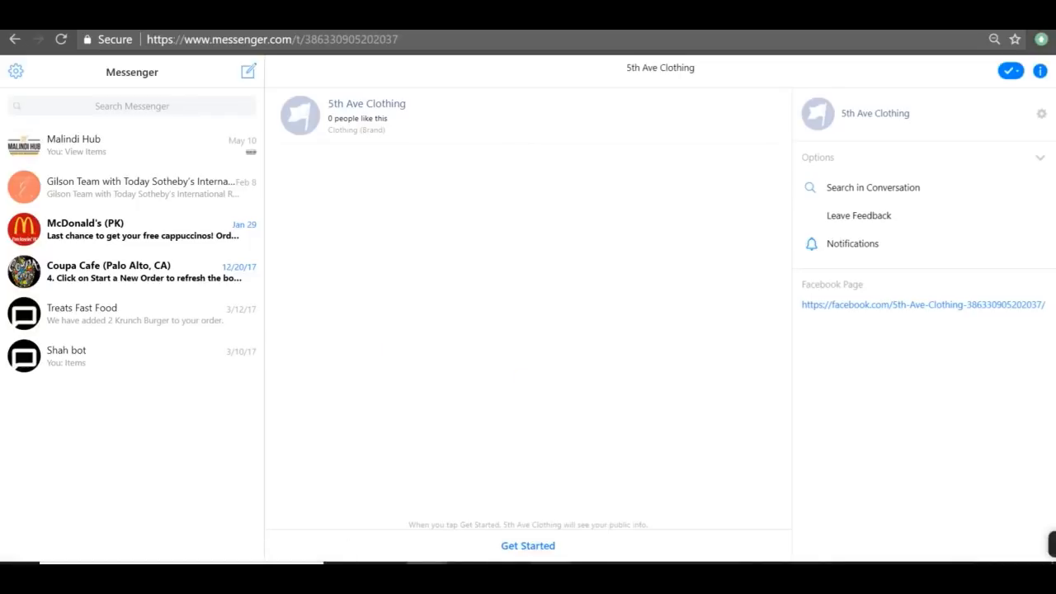
click(528, 545)
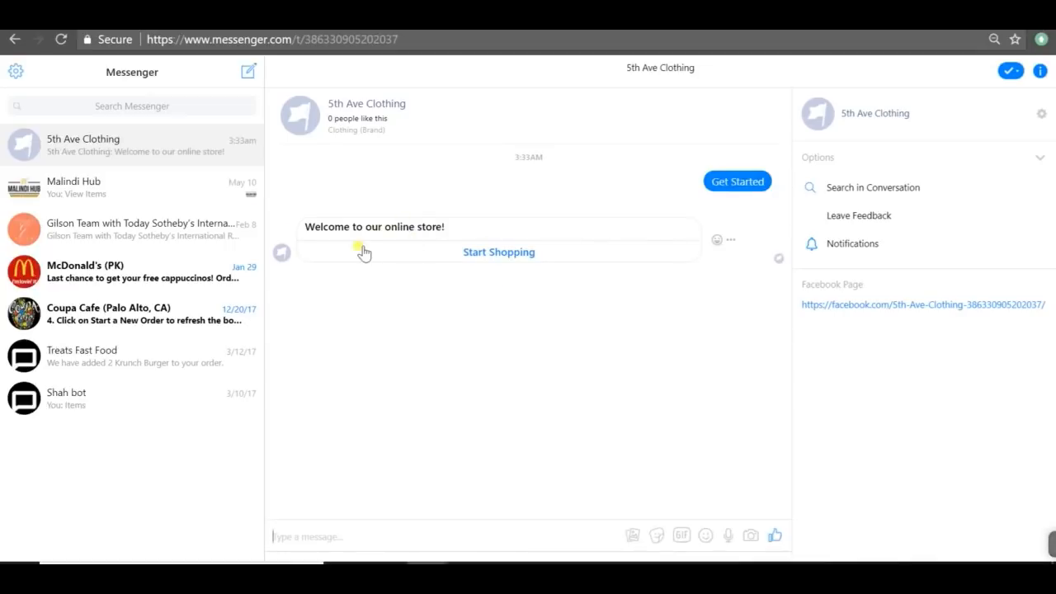
Step: Start shopping in the bot's chat and browse the category carousel through to the Womens card
click(473, 253)
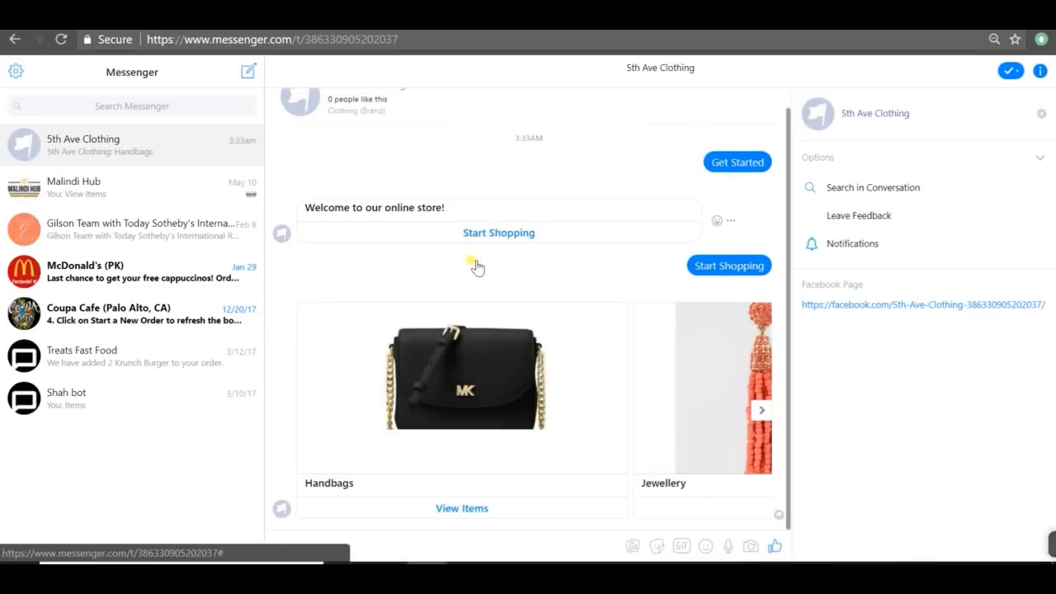
click(764, 412)
click(764, 413)
click(764, 412)
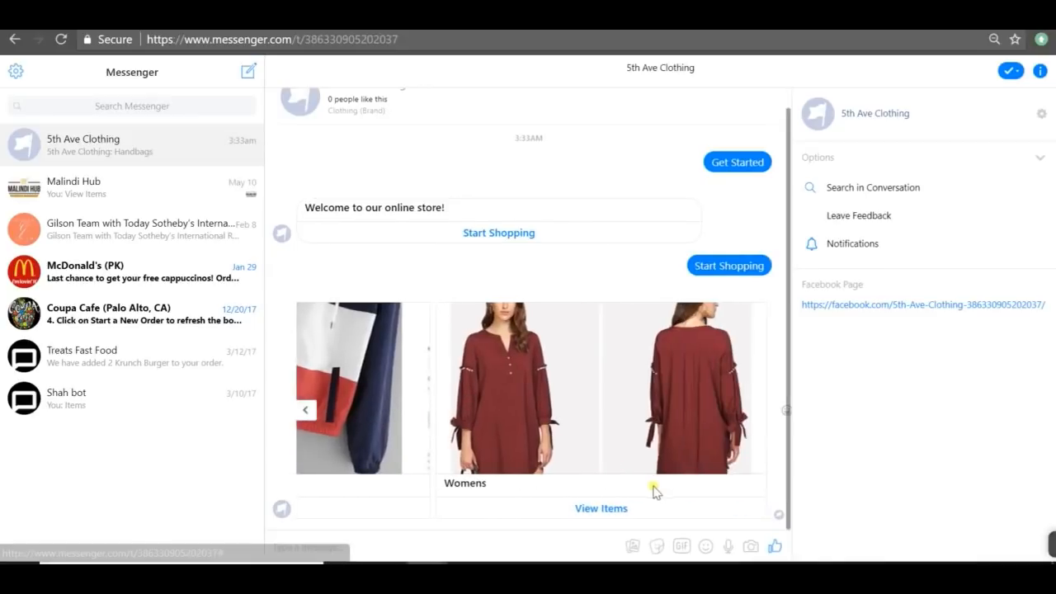
Step: View the Womens items in the chat and browse the product carousel to the Fleece Bomber Jacket For Her - Red
click(610, 508)
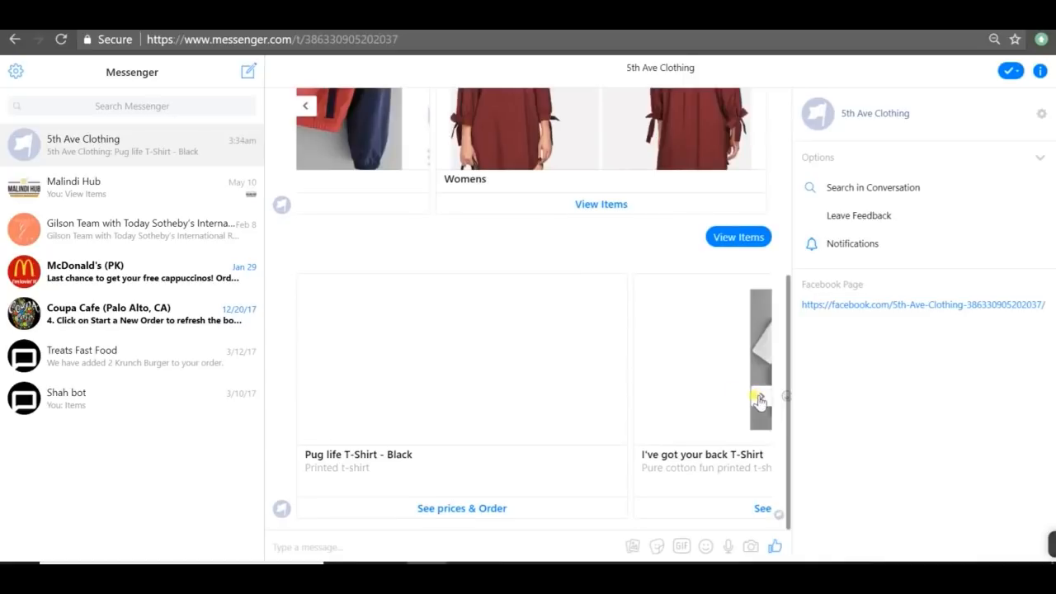
click(759, 399)
click(760, 399)
click(760, 399)
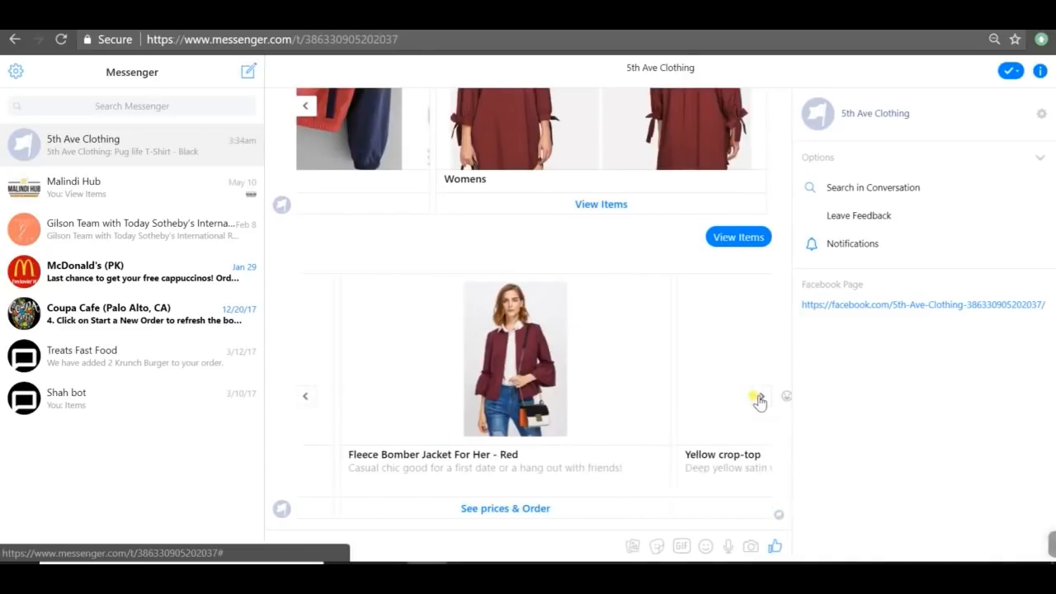
Step: Open the red Fleece Bomber Jacket's prices and order form, read its description and submit it to the cart
click(494, 509)
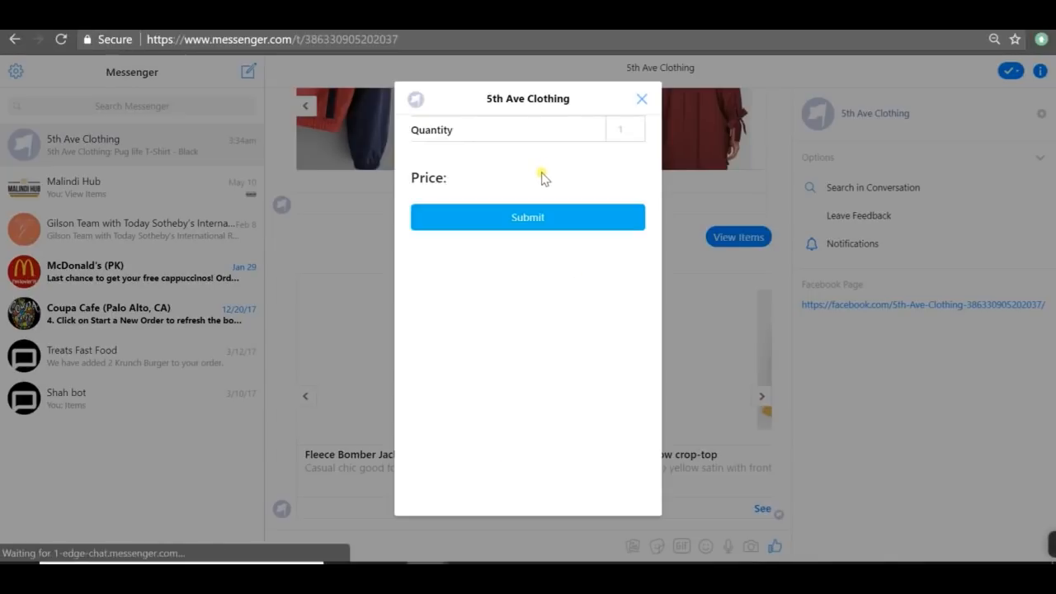
drag(413, 145, 464, 162)
click(465, 163)
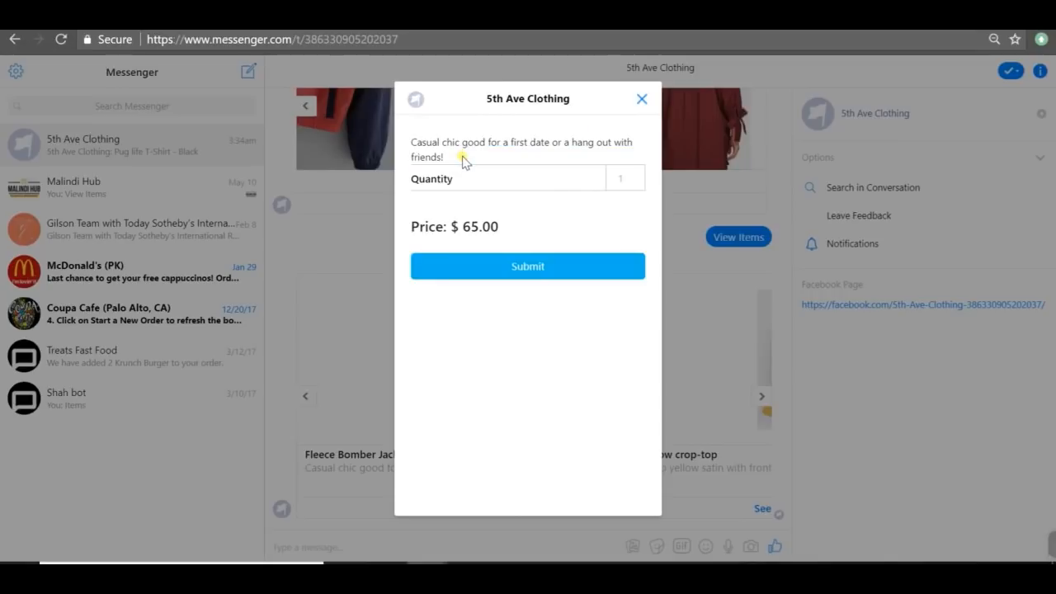
click(483, 267)
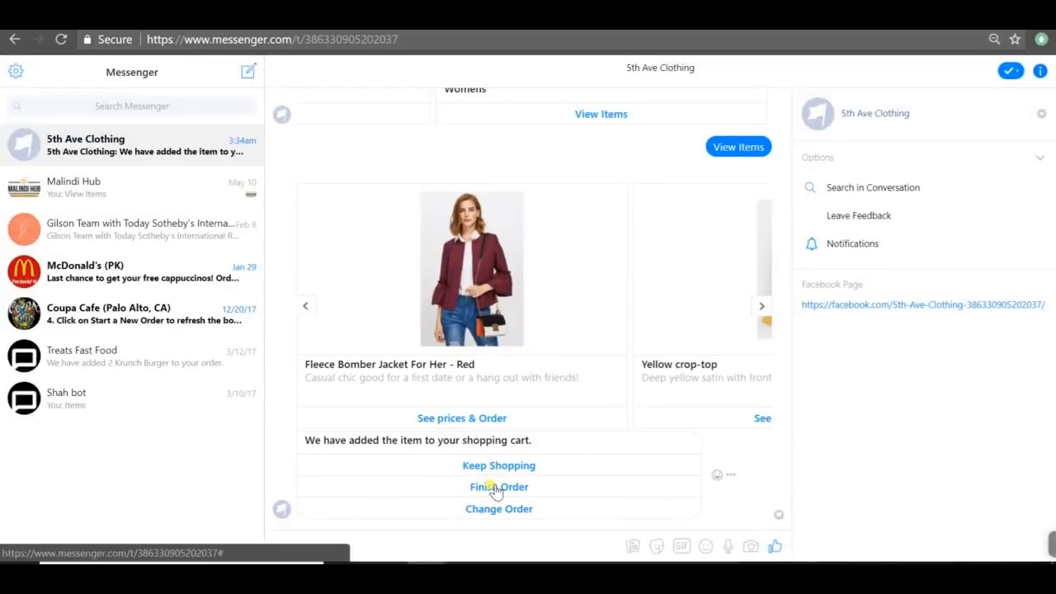
Step: Proceed to finish the order and examine the checkout's shipping, contact and payment sections
click(496, 488)
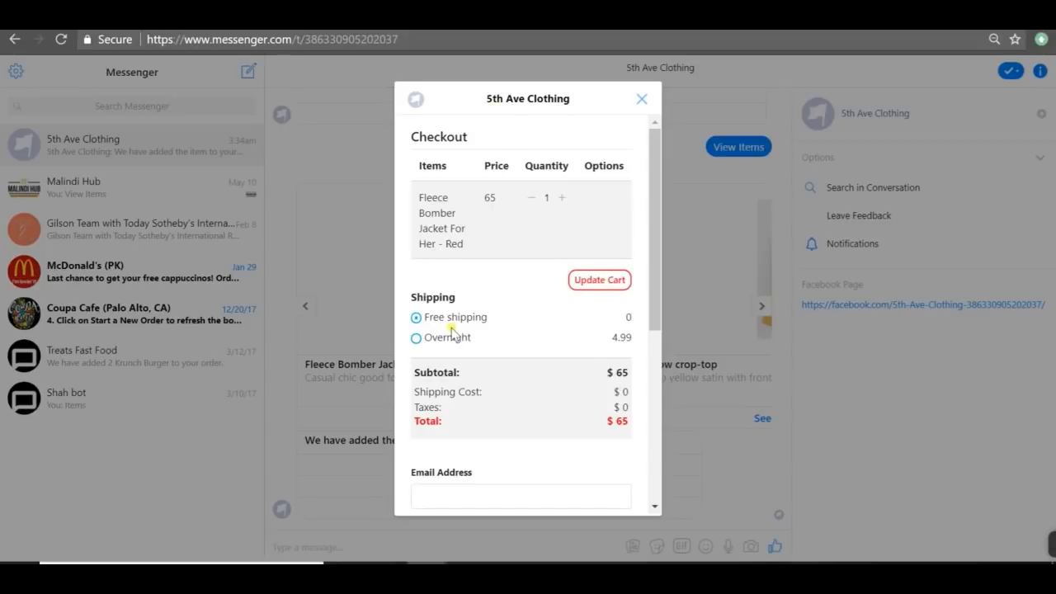
scroll(512, 346, down, 2)
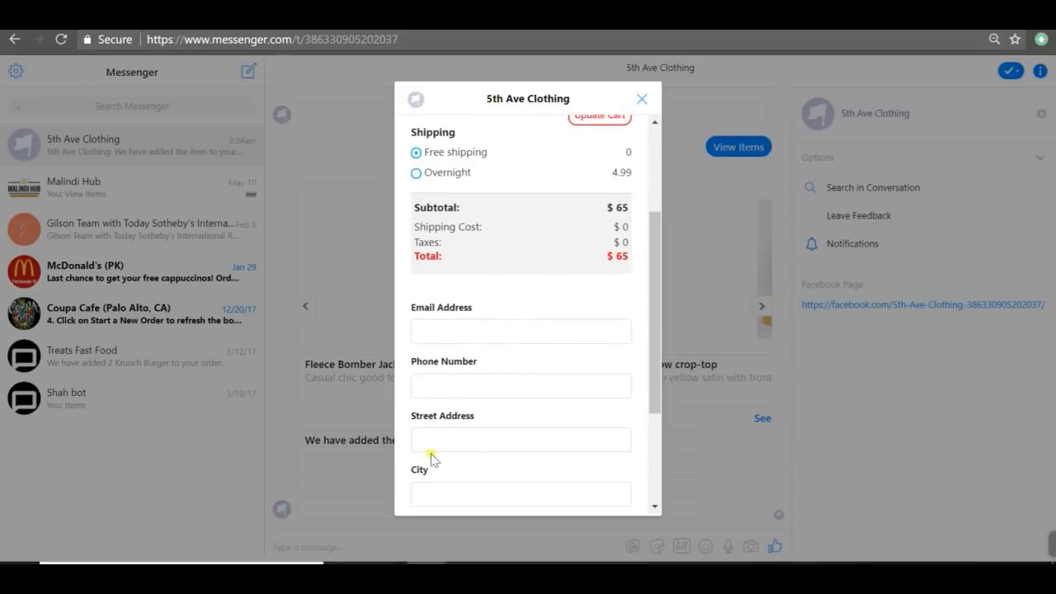
scroll(449, 268, down, 2)
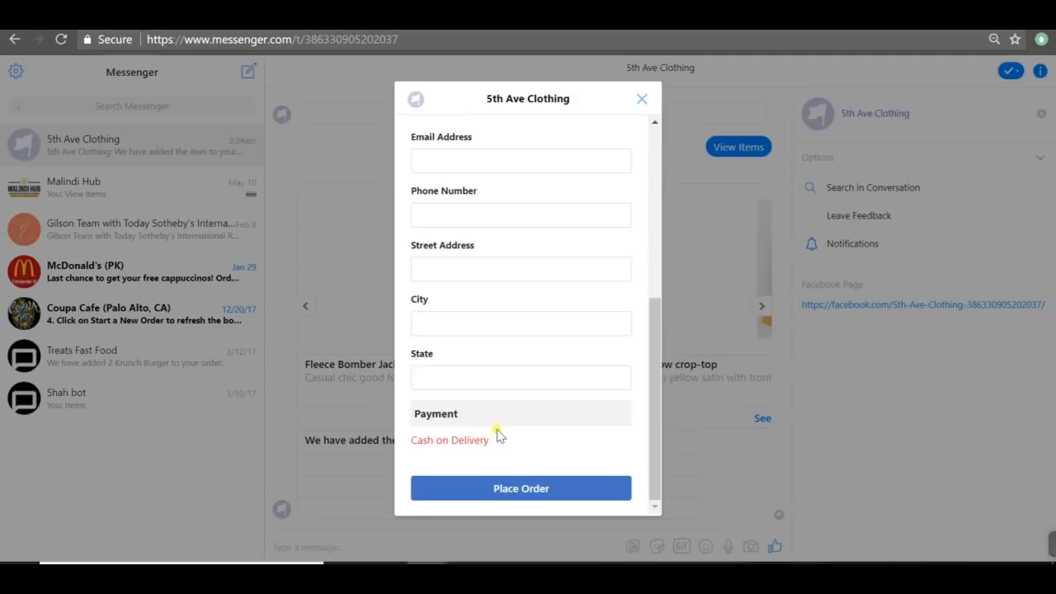
Step: Try to place the order with the contact and address fields left empty, and close the checkout form
click(532, 493)
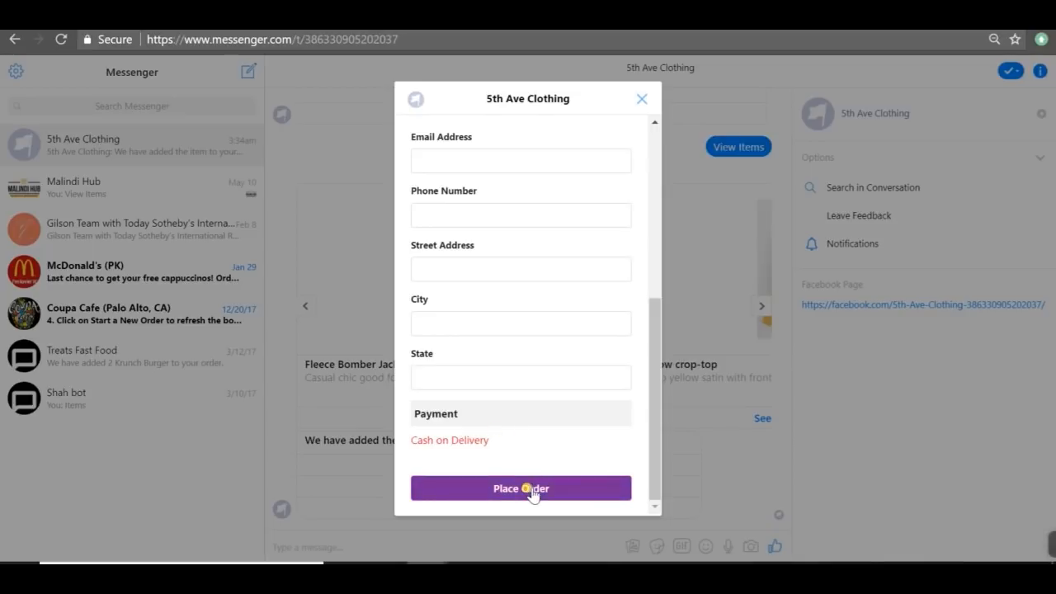
click(585, 492)
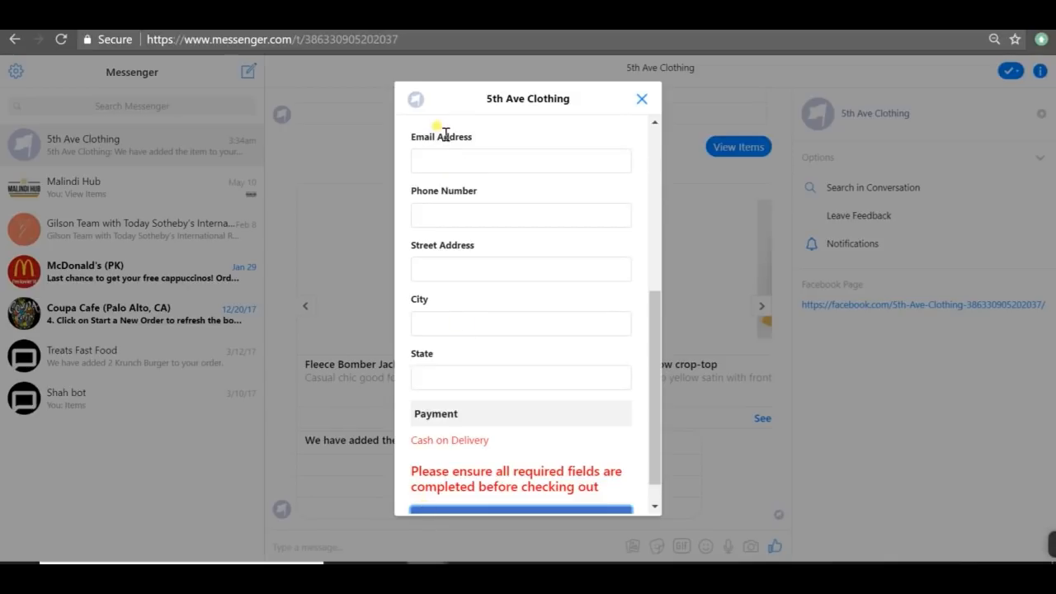
click(640, 105)
scroll(665, 382, up, 3)
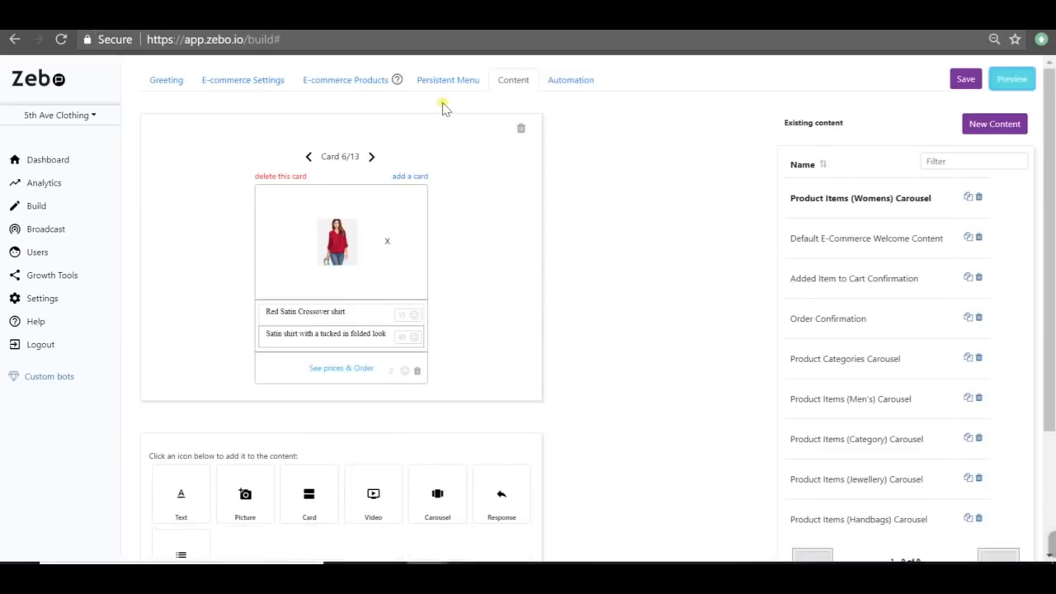
Step: Switch to Zebo's e-commerce products, open the red Fleece Bomber Jacket's options and put a bold "Description:" label before its description
click(369, 86)
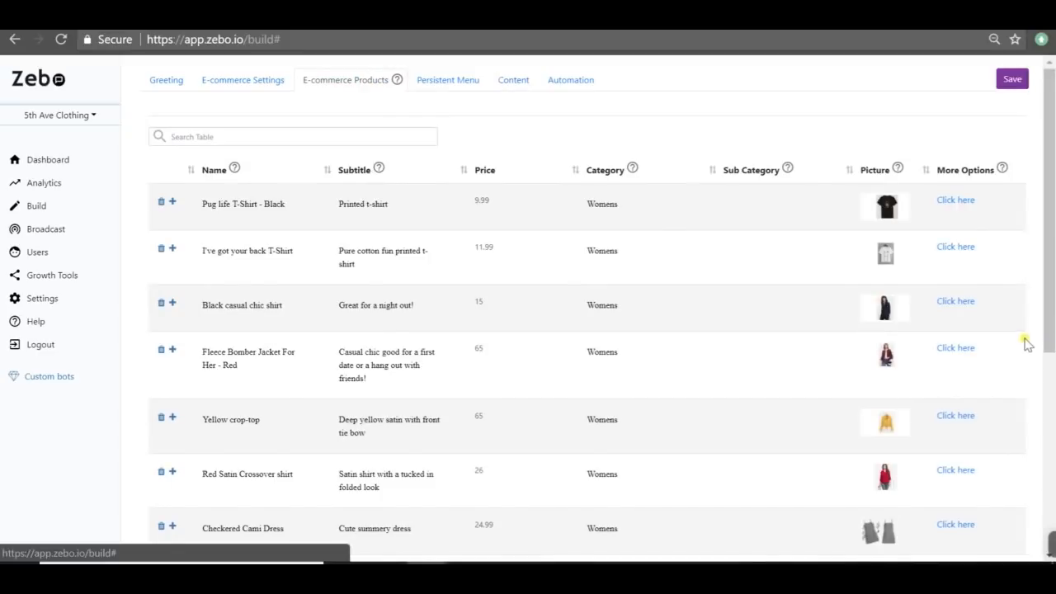
click(946, 351)
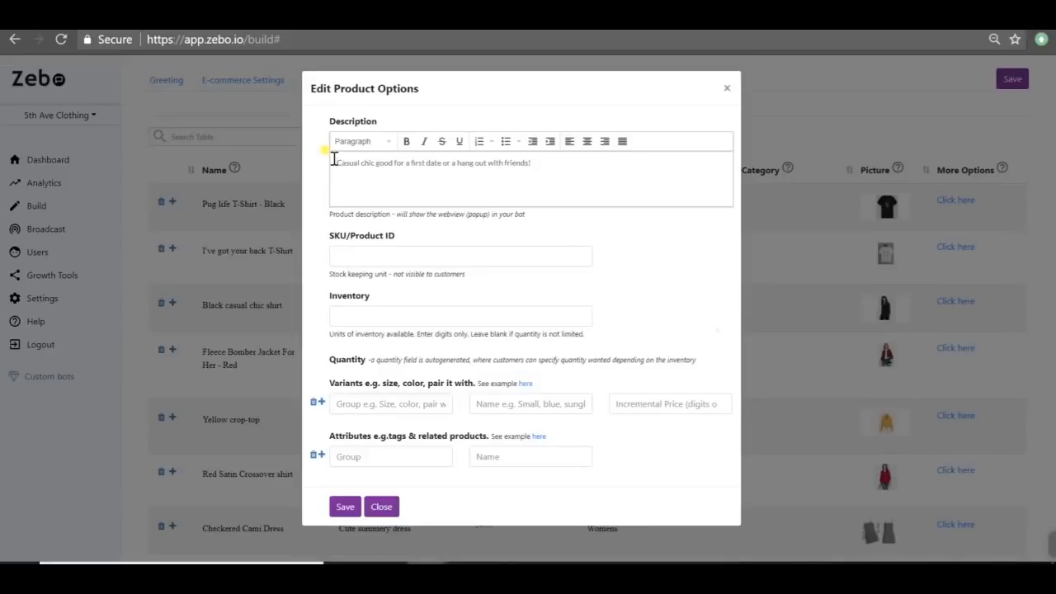
click(334, 163)
text(Descriptio)
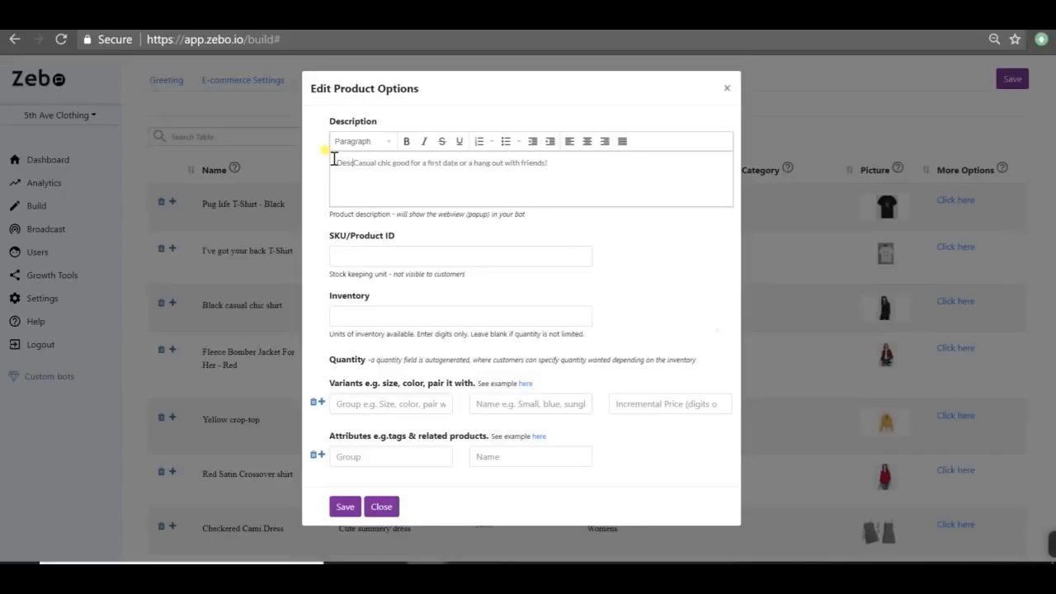
text(n)
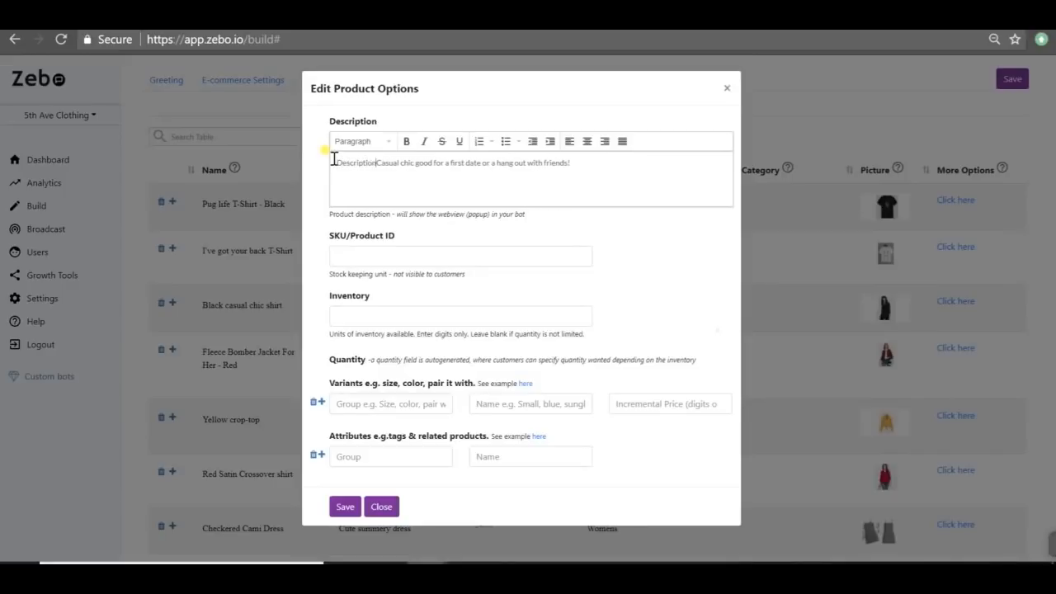
text(:)
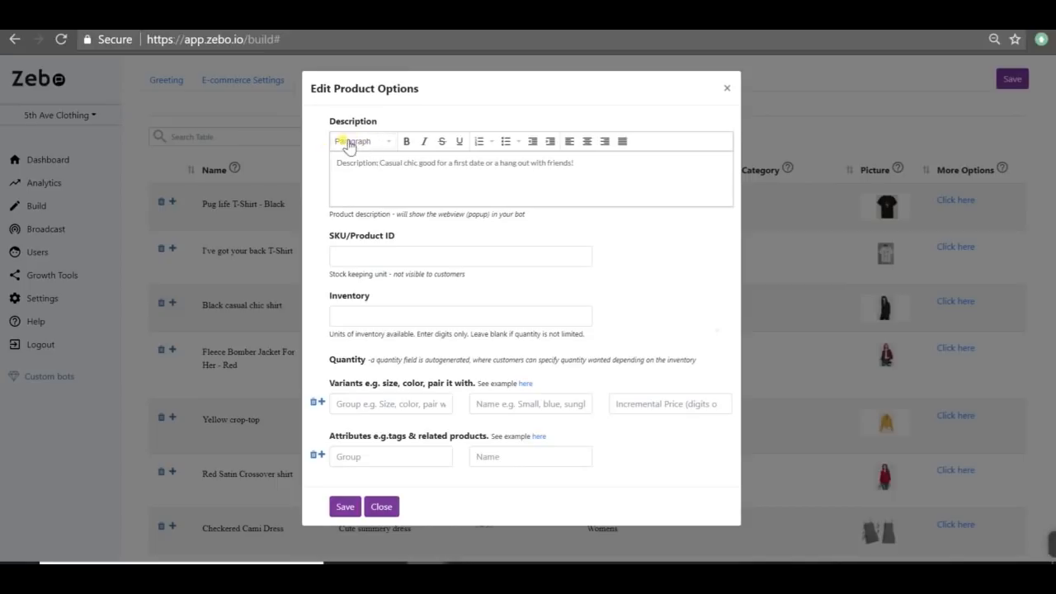
drag(336, 161, 373, 163)
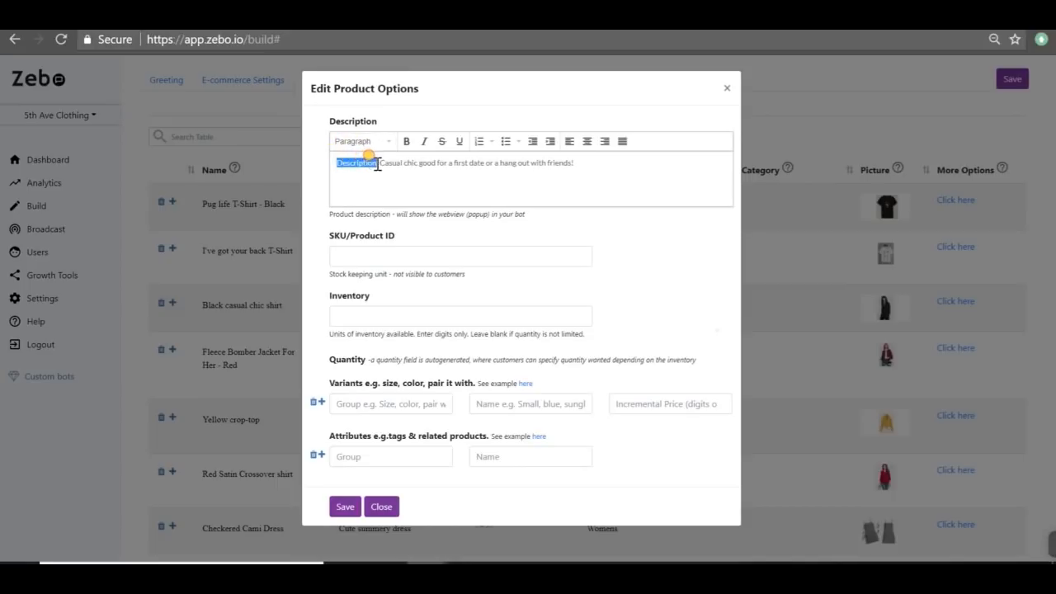
click(406, 141)
Step: Add a second description line with a bold "Care instructions:" label followed by "Dry clean only" in regular weight
click(591, 161)
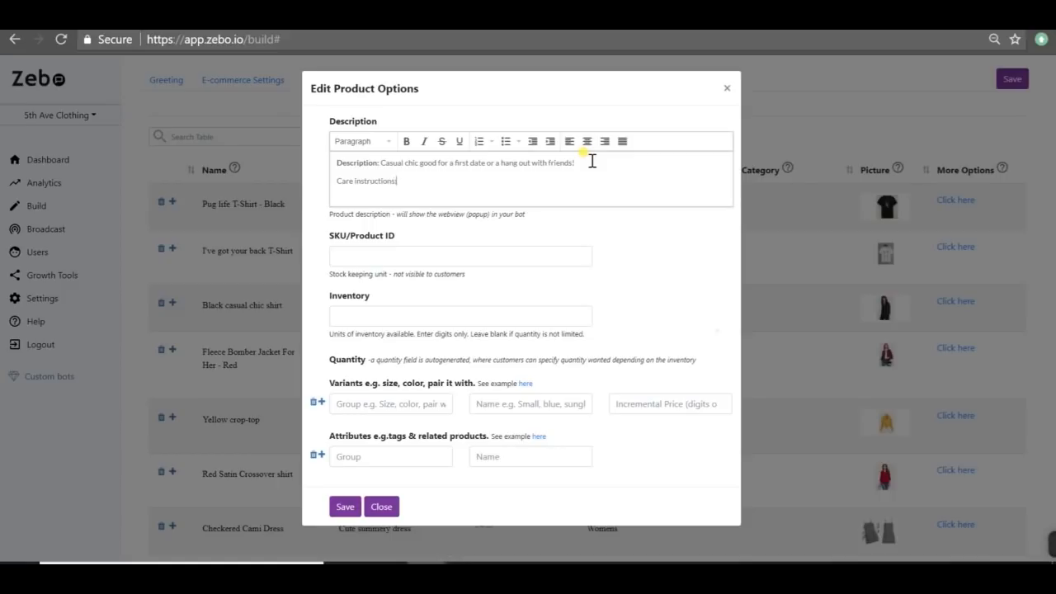
drag(398, 180, 331, 183)
click(405, 141)
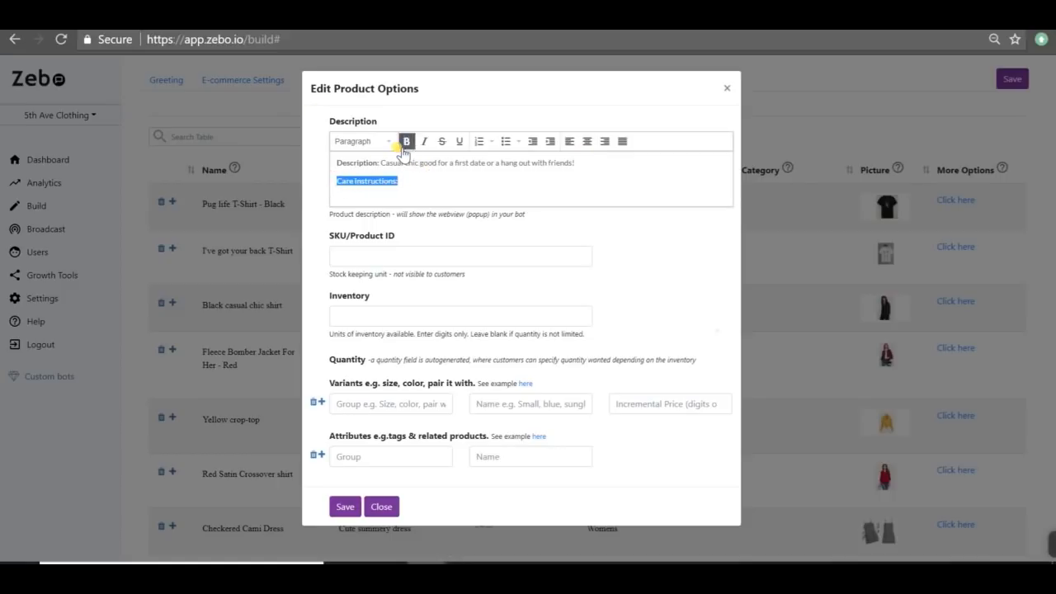
click(418, 188)
click(406, 141)
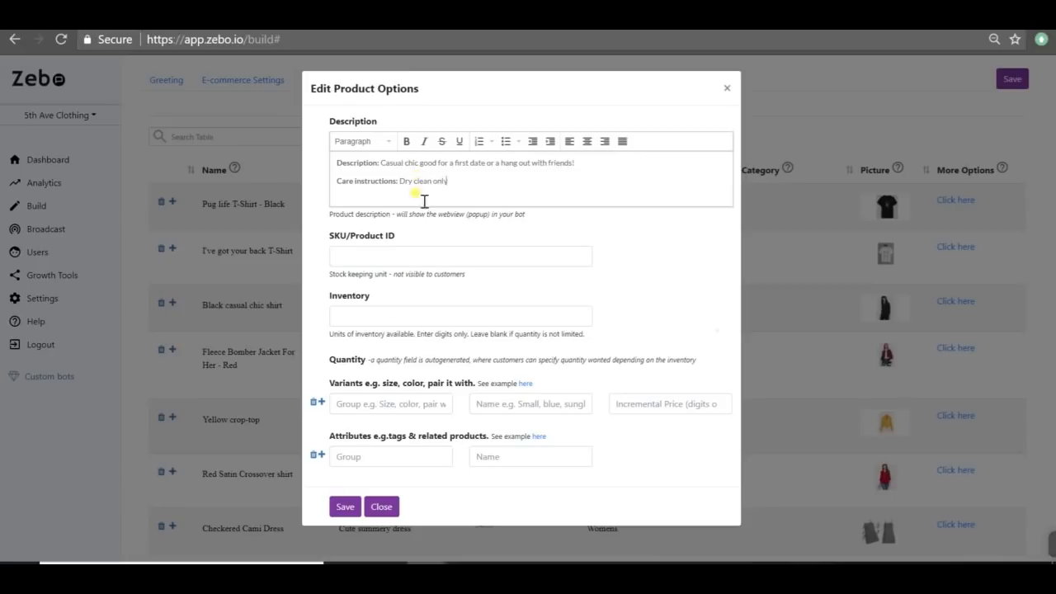
Step: Add two variants in the Size group for the jacket, named Small and Medium
click(395, 410)
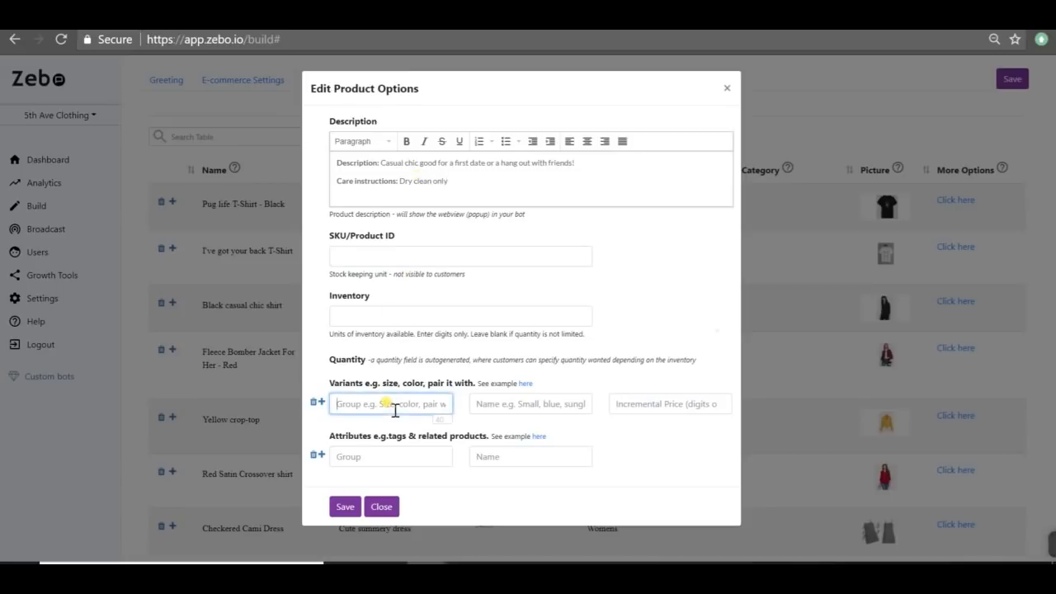
text(Size)
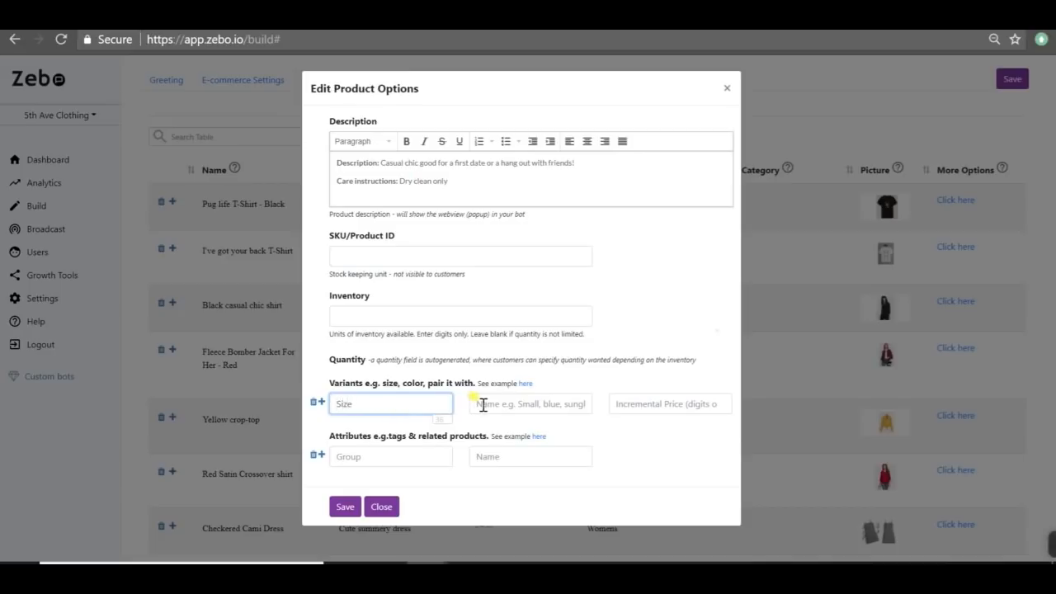
click(483, 404)
text(Small)
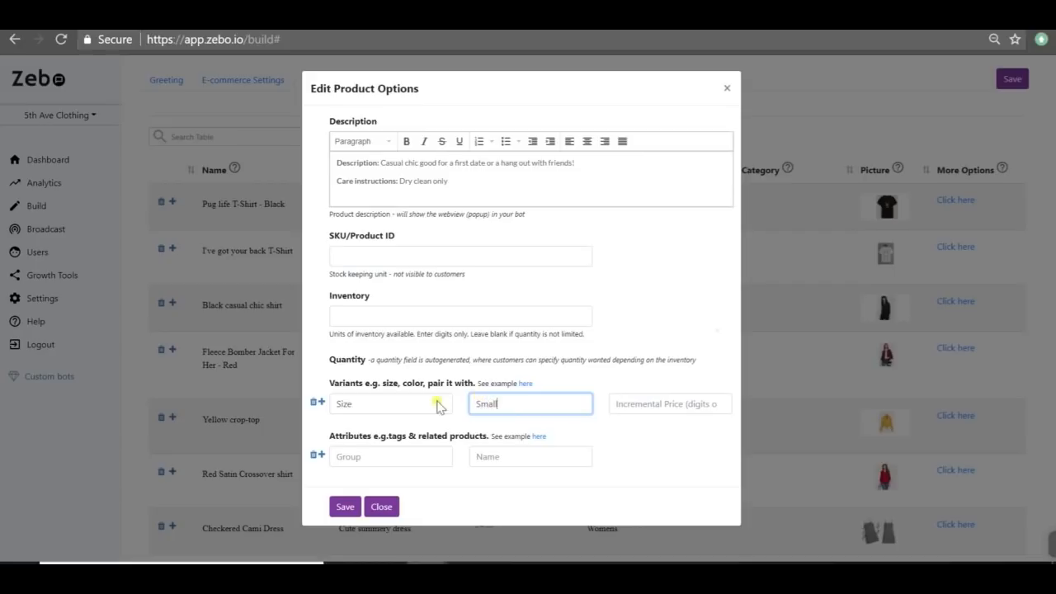
click(320, 402)
click(347, 433)
text(Size)
click(495, 430)
text(Medium)
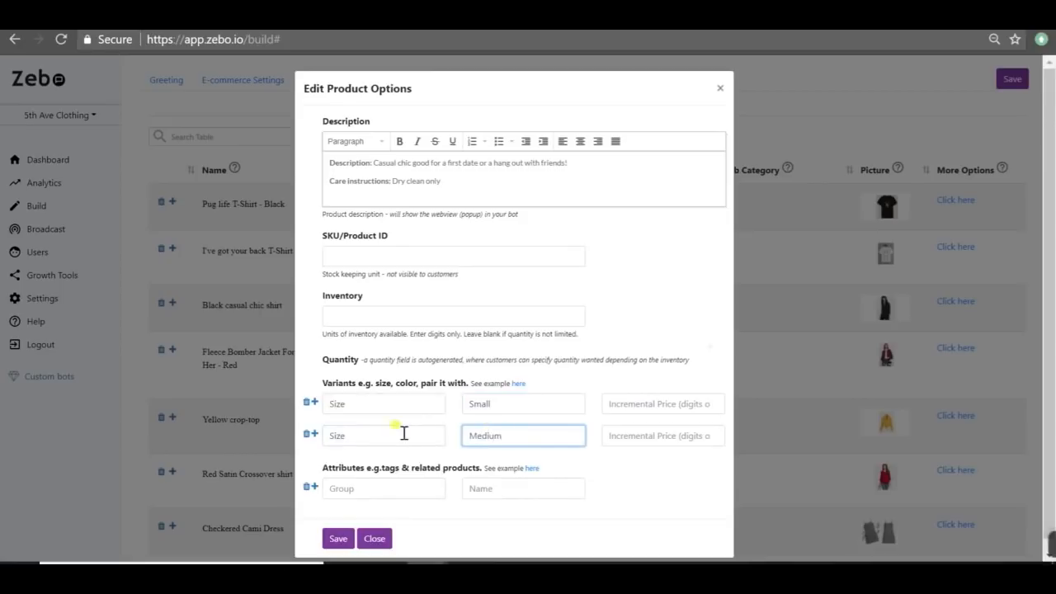
Step: Add a third variant in the Size group, named Large
click(315, 435)
click(333, 466)
text(Size)
click(543, 467)
text(Large)
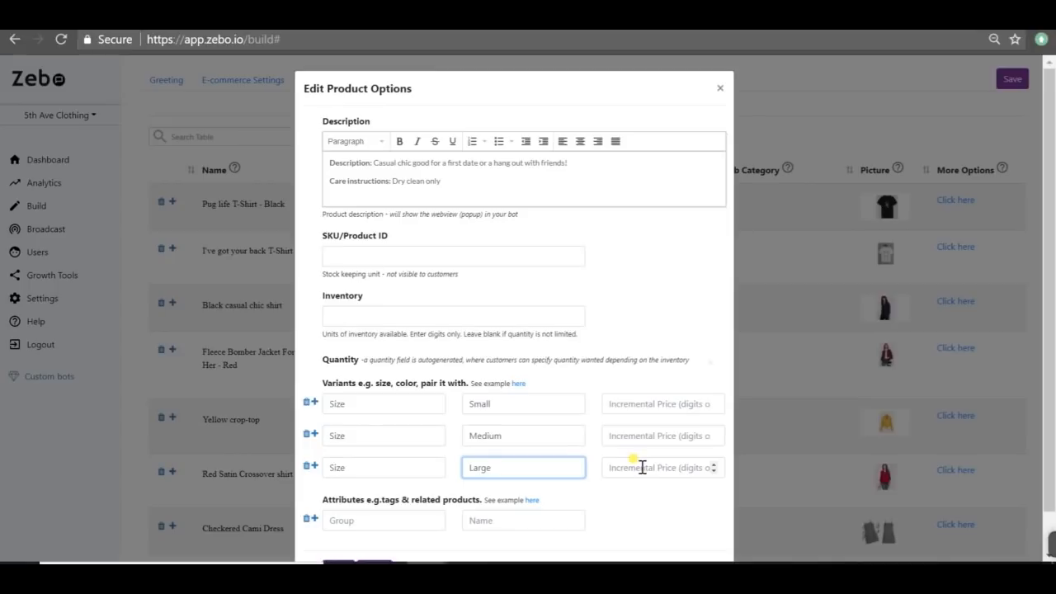
Step: Save the jacket's product options and save the bot's e-commerce products
scroll(639, 468, down, 1)
click(339, 525)
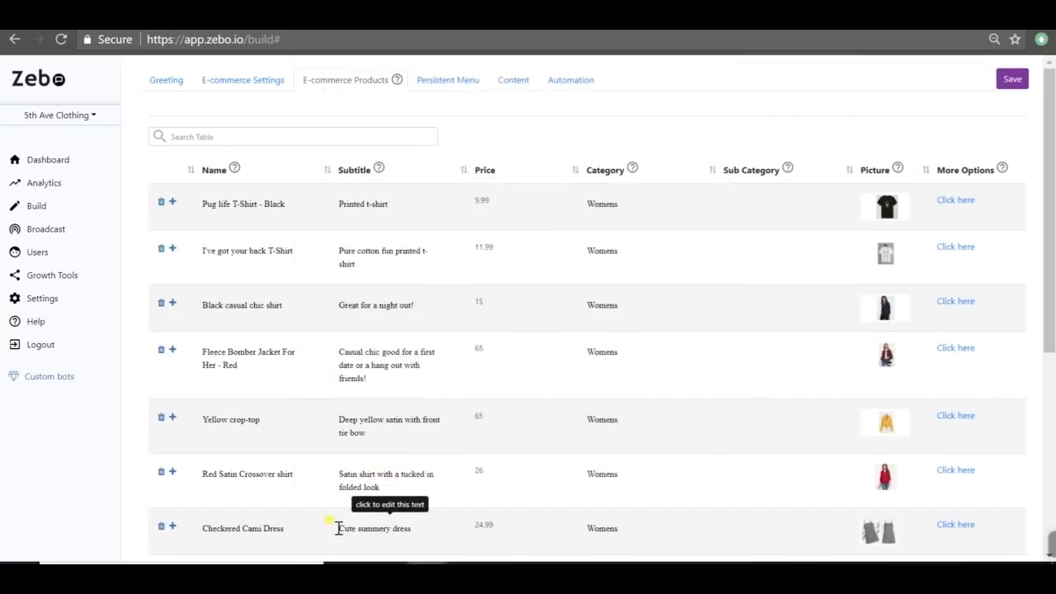
click(1014, 80)
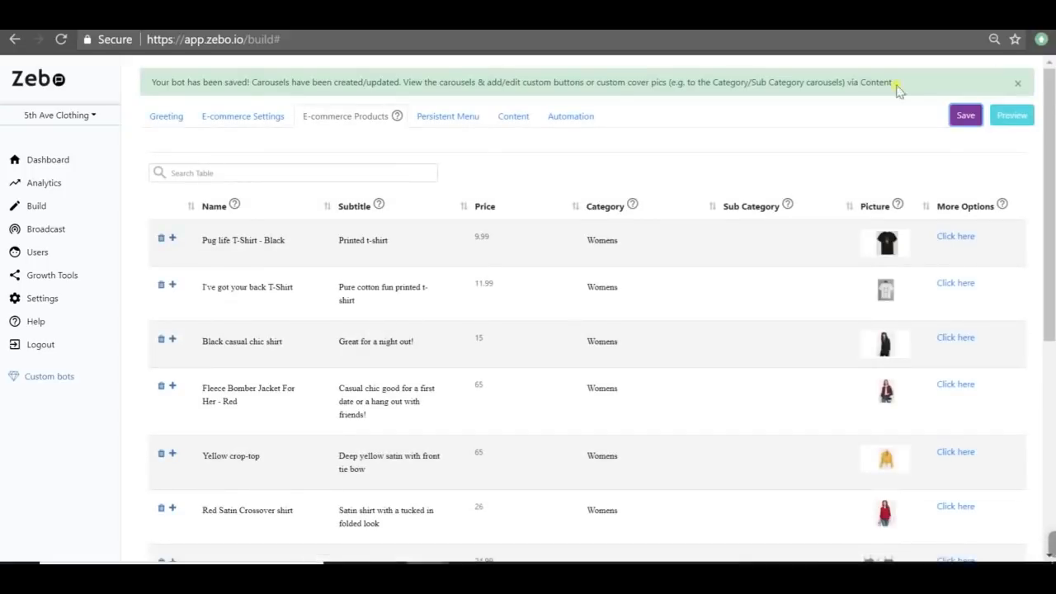
Step: Read the Ecommerce Template AI explanation in the automation settings, including its title and subtitle matching
click(590, 119)
scroll(636, 212, down, 2)
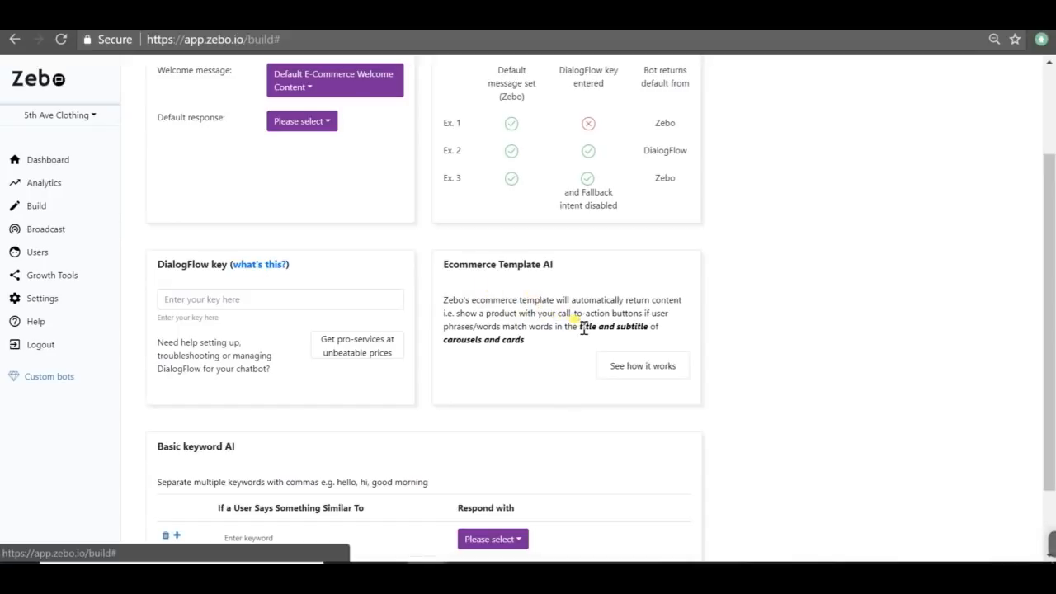
drag(579, 326, 648, 329)
scroll(577, 323, up, 1)
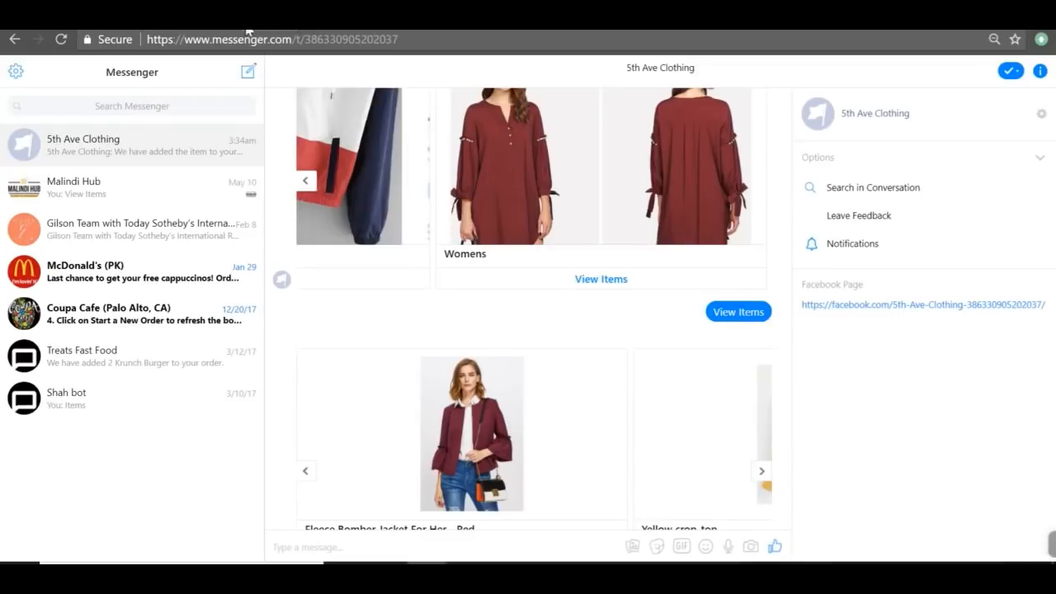
Step: Switch to the 5th Ave Clothing conversation in Messenger and send the bot the message "show me jackets"
click(401, 544)
text(I)
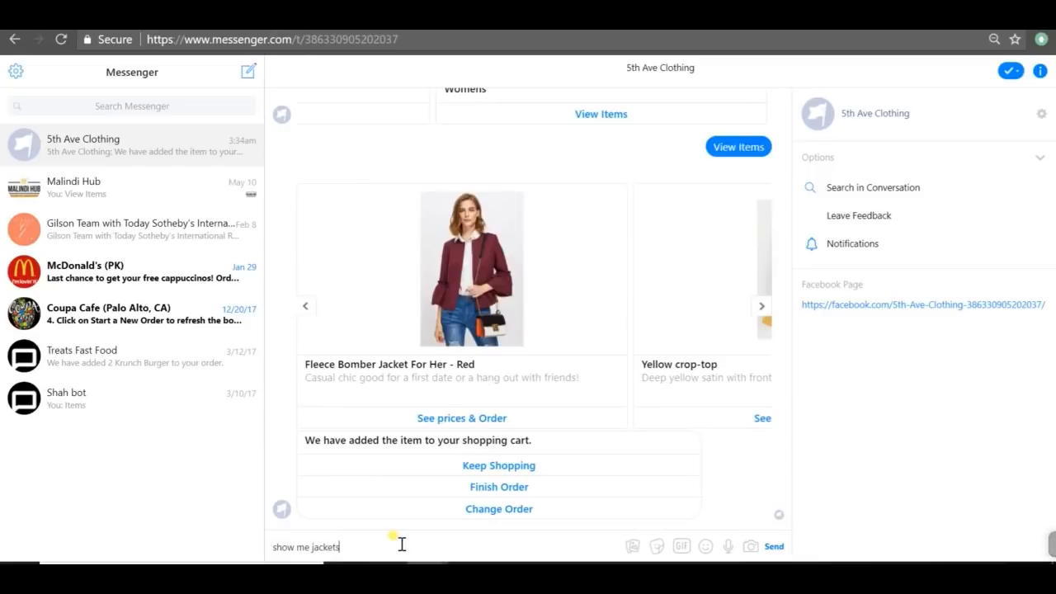
text(show me jackets)
key(Return)
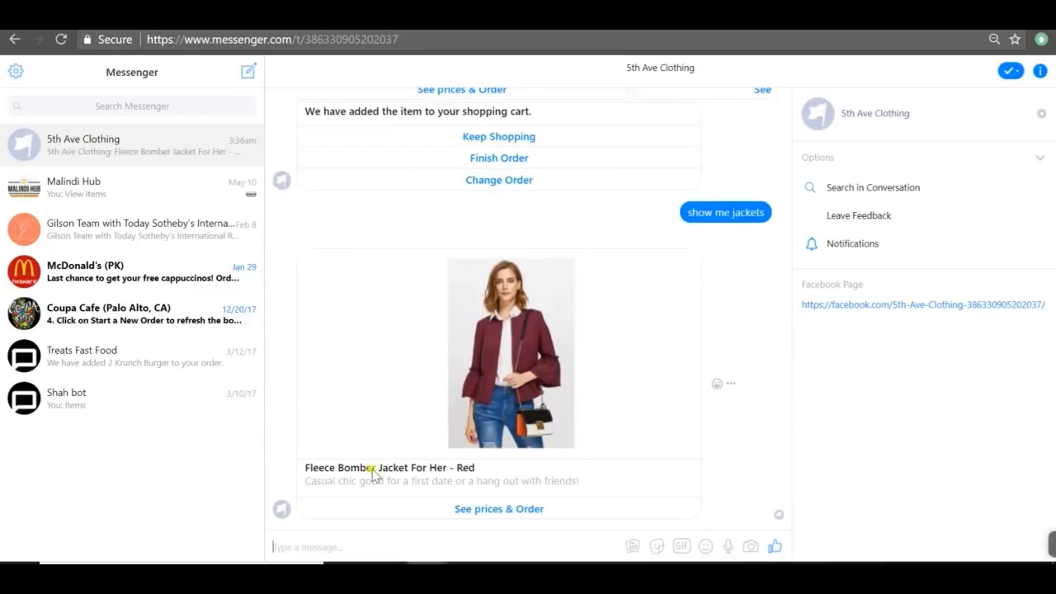
Step: Open the suggested jacket's prices and order form, choose size Large and submit it to the cart
click(483, 510)
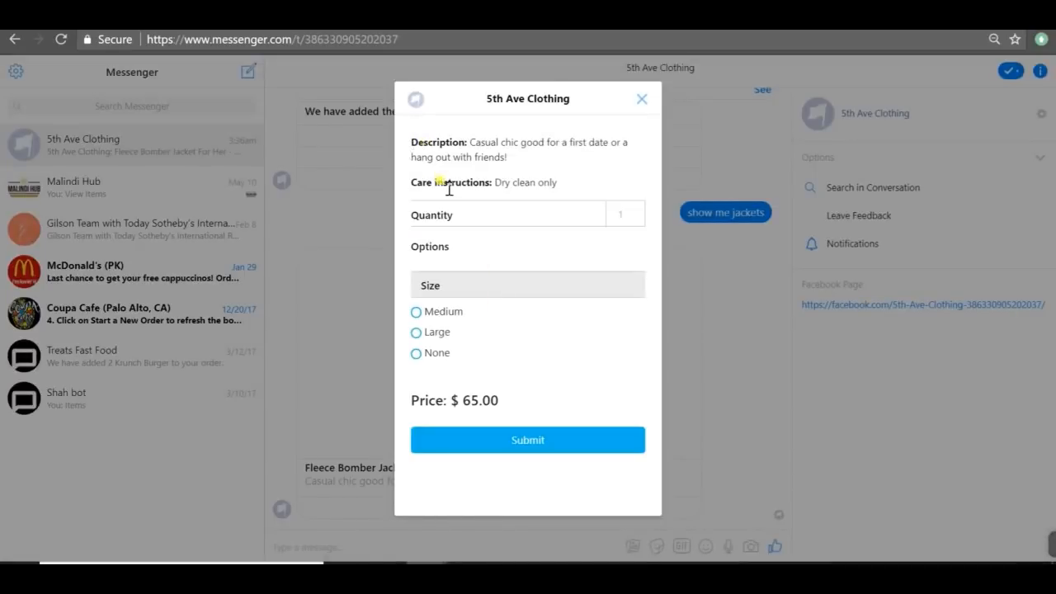
click(452, 317)
click(446, 334)
click(444, 329)
click(505, 448)
click(480, 439)
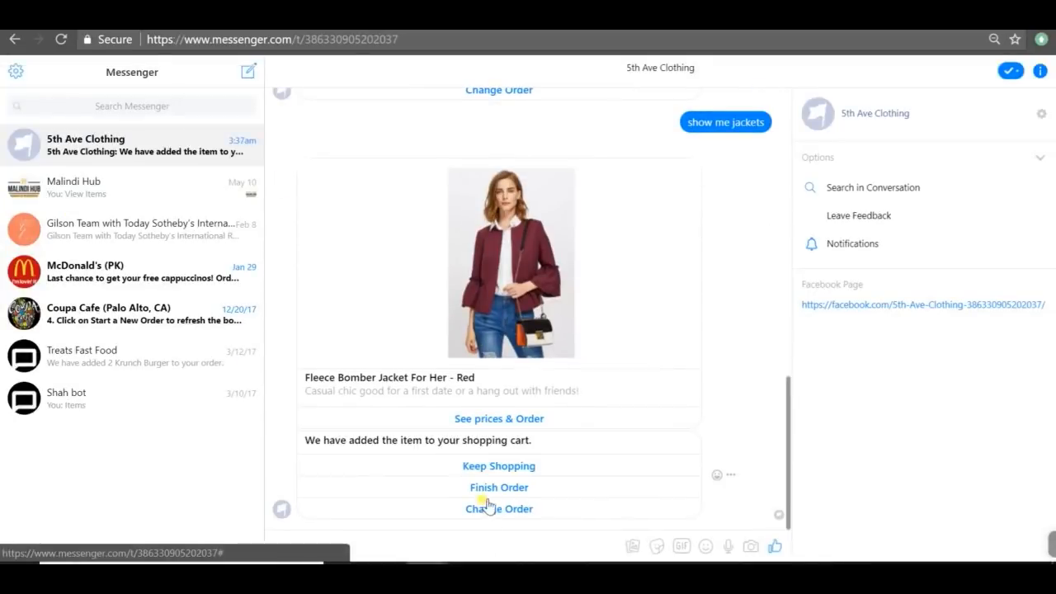
Step: Open the checkout, set the Large jacket's quantity to 2 and the unsized jacket's to 0, update the cart and close the checkout
click(484, 488)
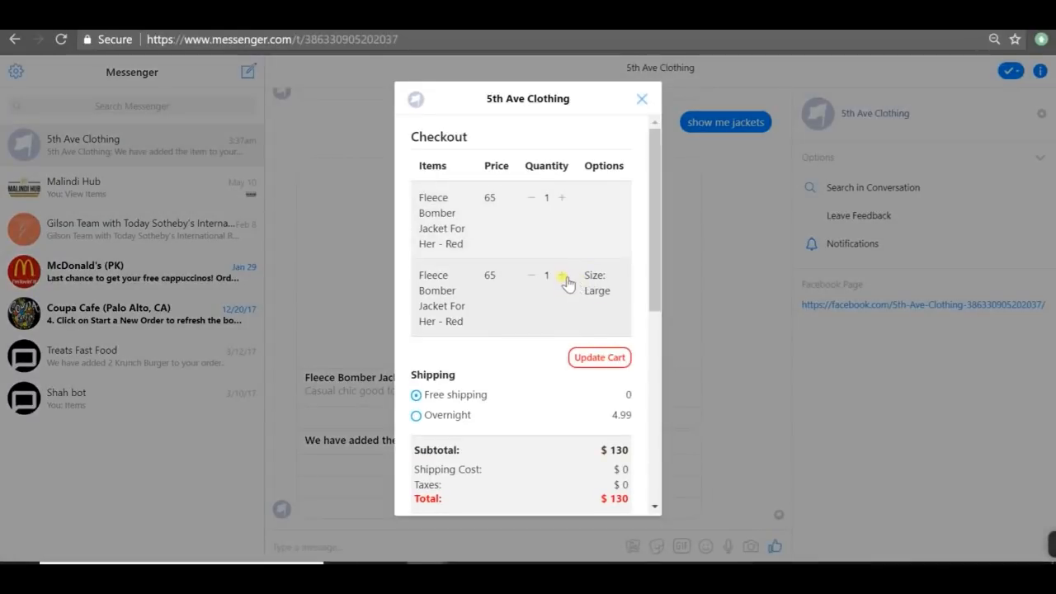
click(563, 277)
click(529, 199)
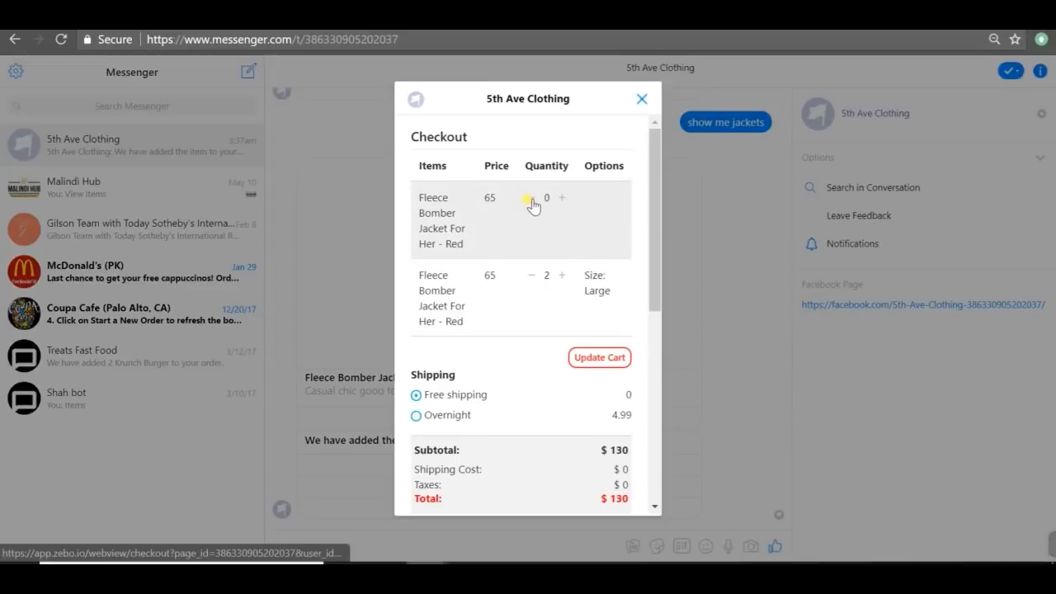
click(608, 356)
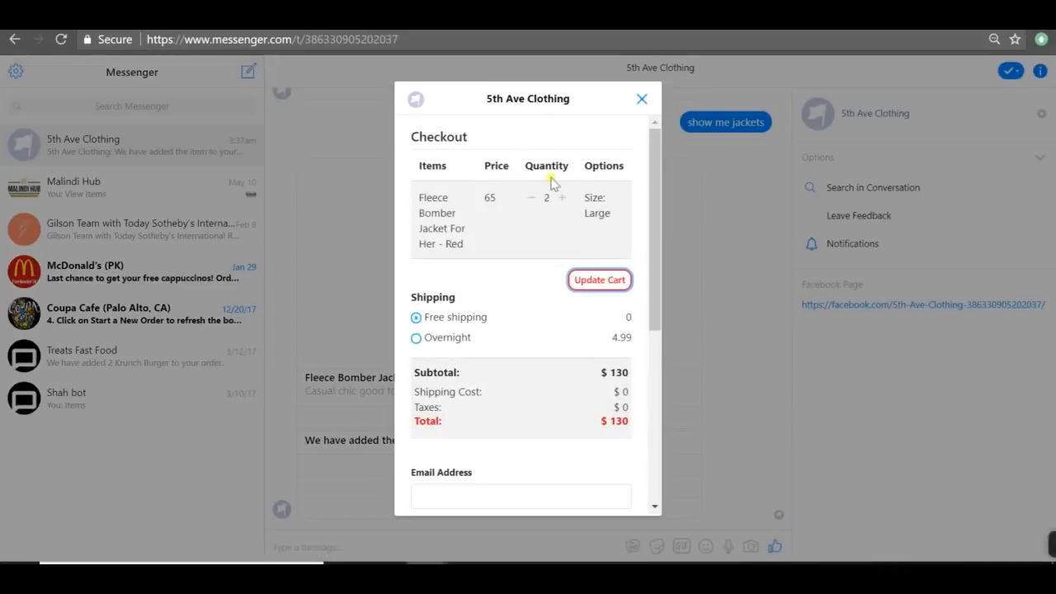
click(640, 99)
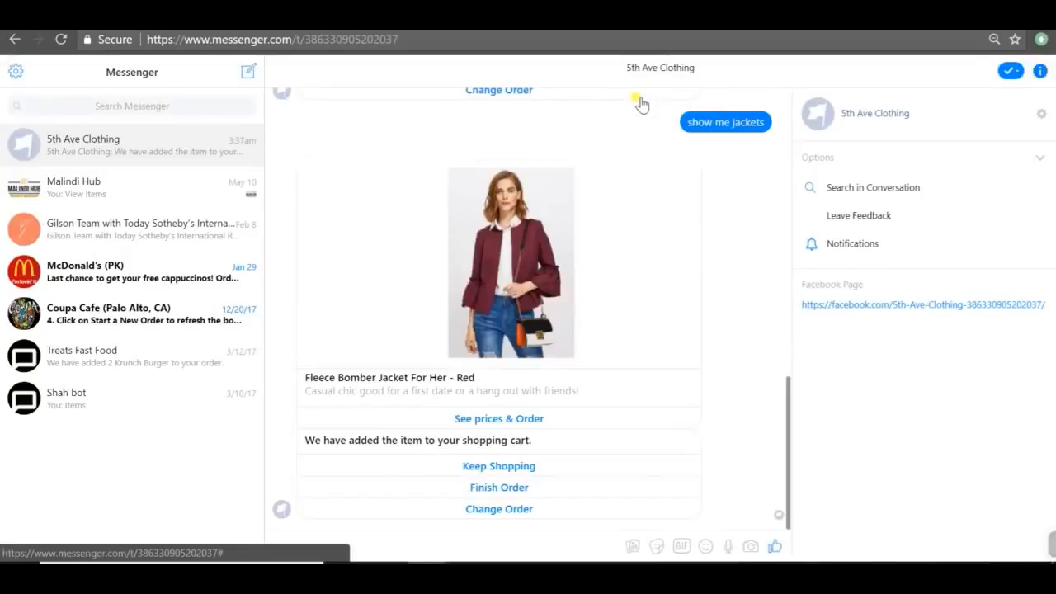
Step: Switch back to Zebo and open the last page of the bot's e-commerce products
click(156, 25)
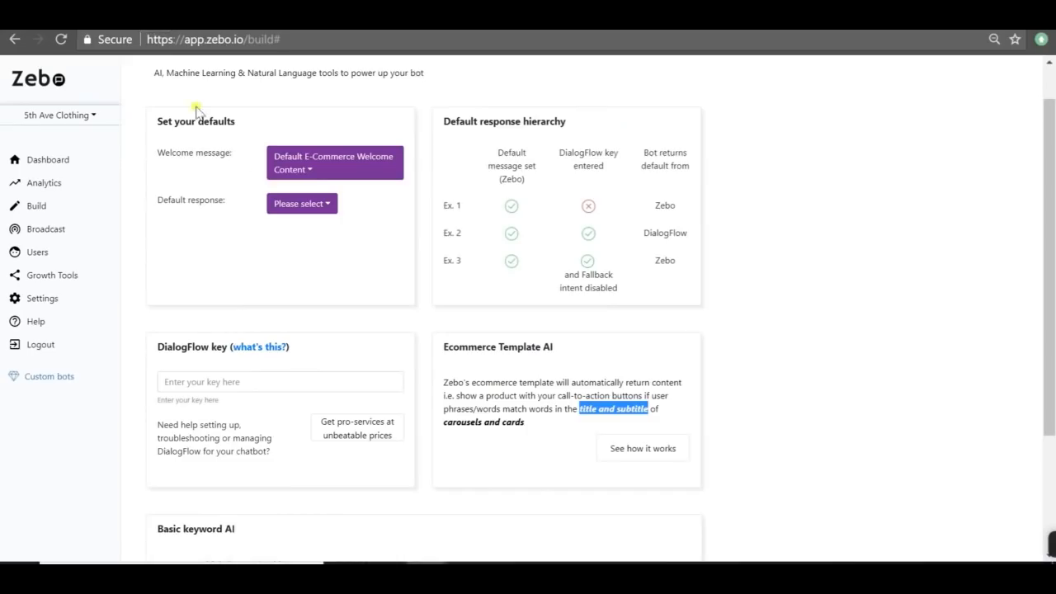
scroll(354, 129, up, 1)
click(363, 81)
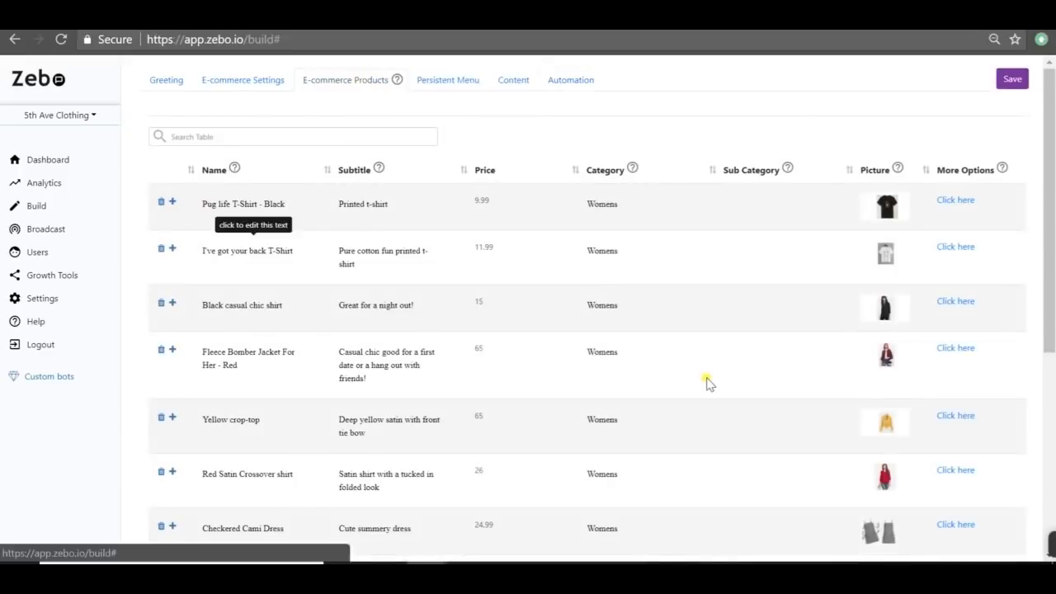
scroll(899, 460, down, 5)
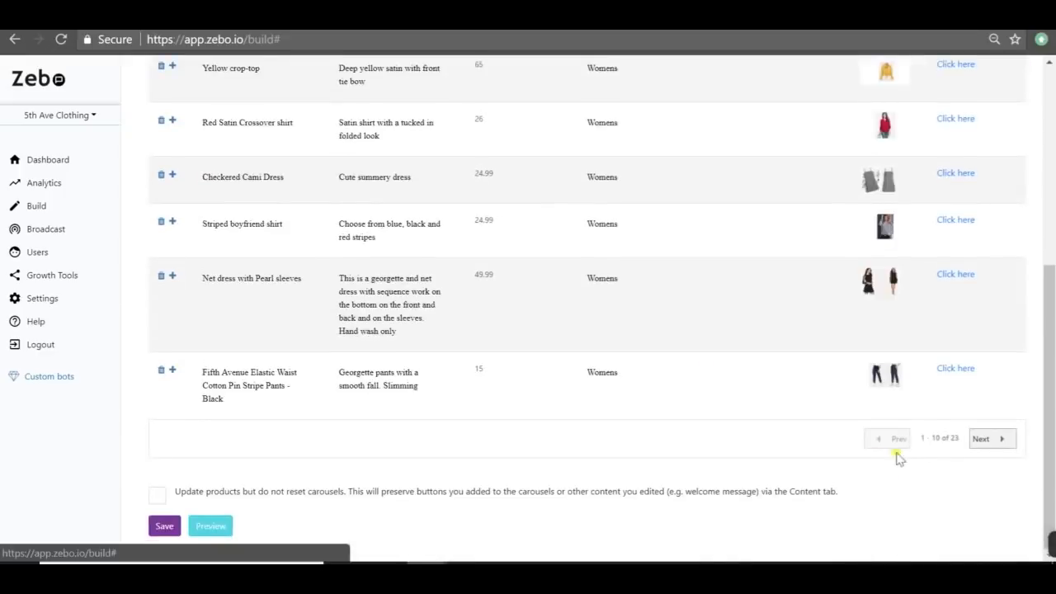
click(986, 441)
click(980, 438)
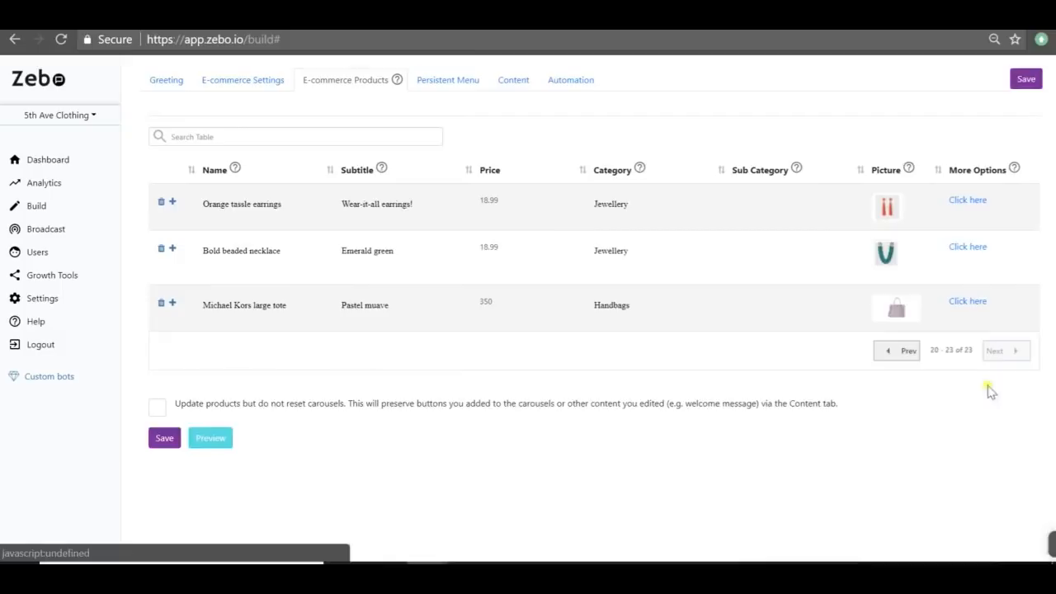
Step: Add a product after the Michael Kors large tote, named "Yellow top" with the subtitle "Casual chic"
click(172, 305)
click(223, 350)
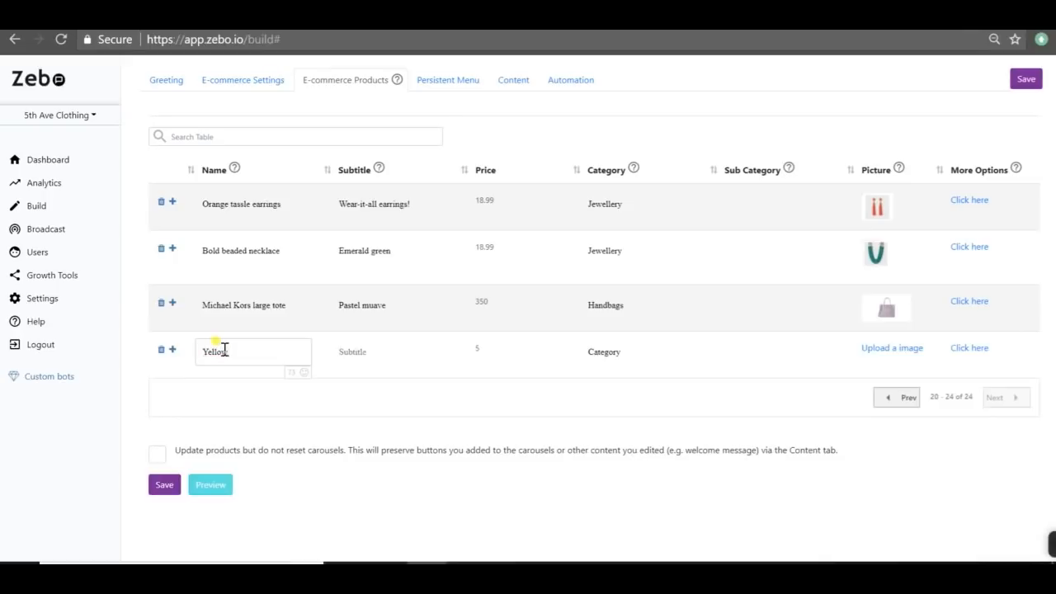
click(373, 355)
text(Casual chic)
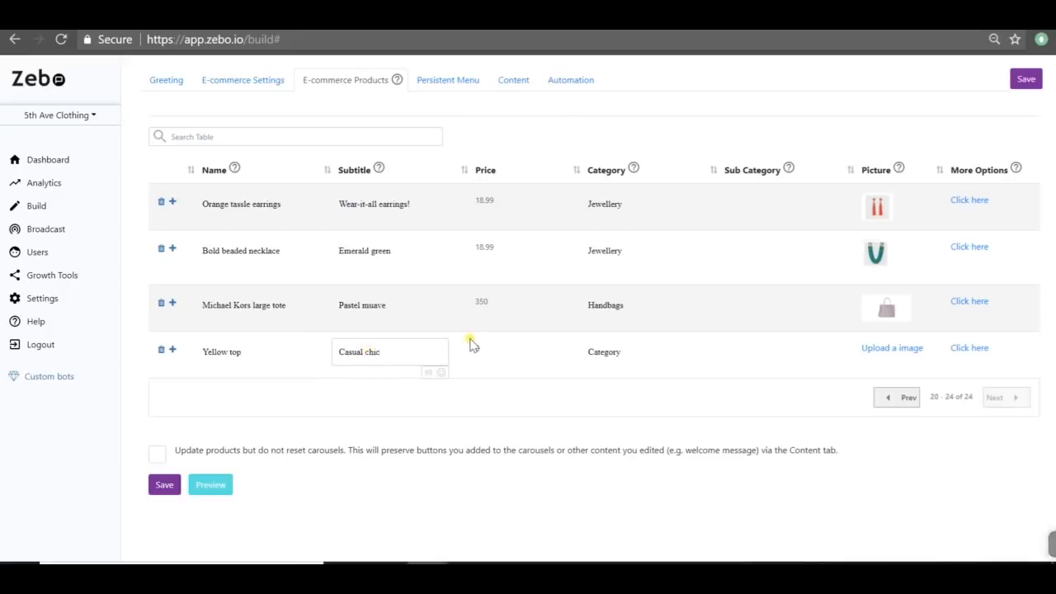
Step: Set the Yellow top's price to 14 and its category to Womens, and save the bot
drag(490, 346, 474, 346)
text(14)
click(600, 349)
drag(610, 351, 542, 354)
text(Women)
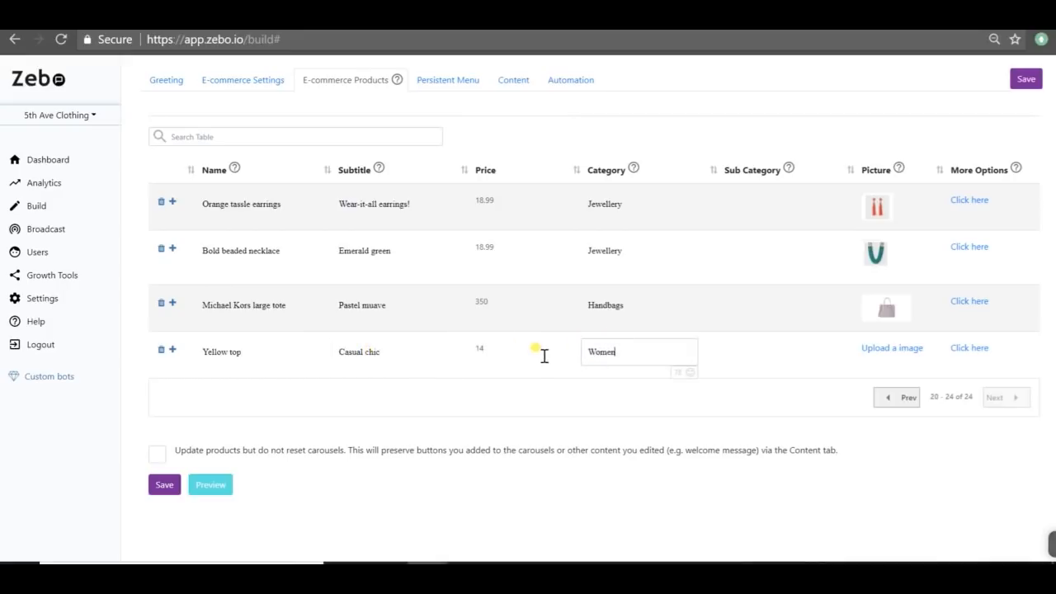
text(s)
click(903, 350)
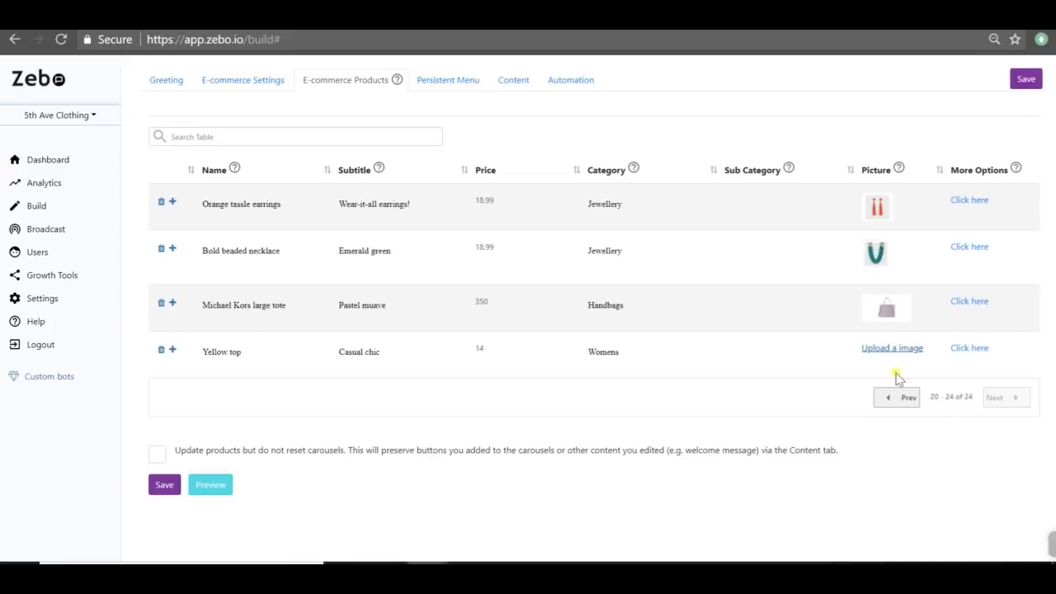
click(1025, 82)
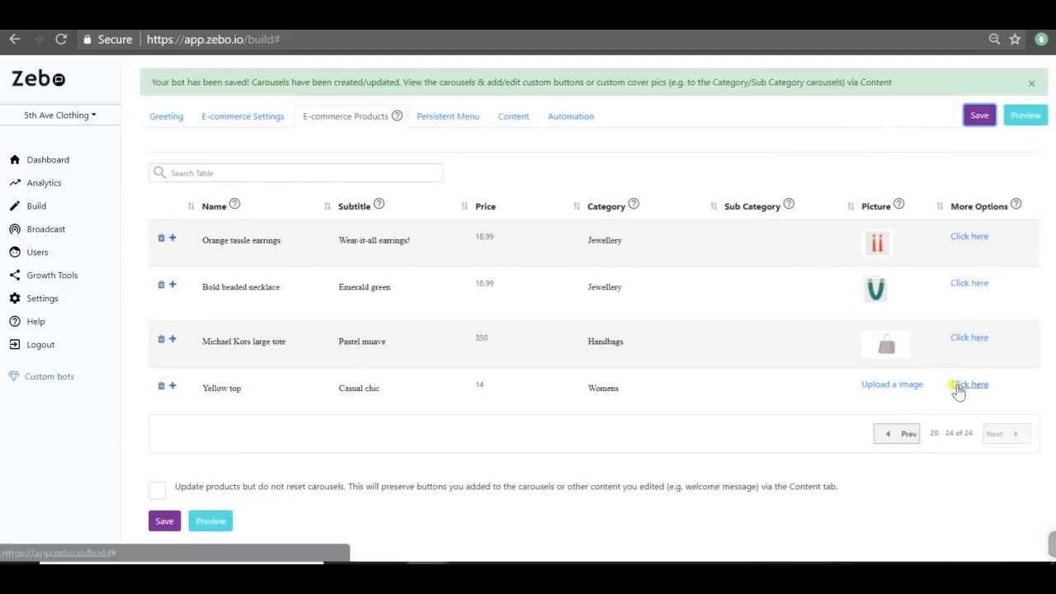
Step: Check the bot's content and return to the first page of the e-commerce products
click(511, 121)
click(322, 116)
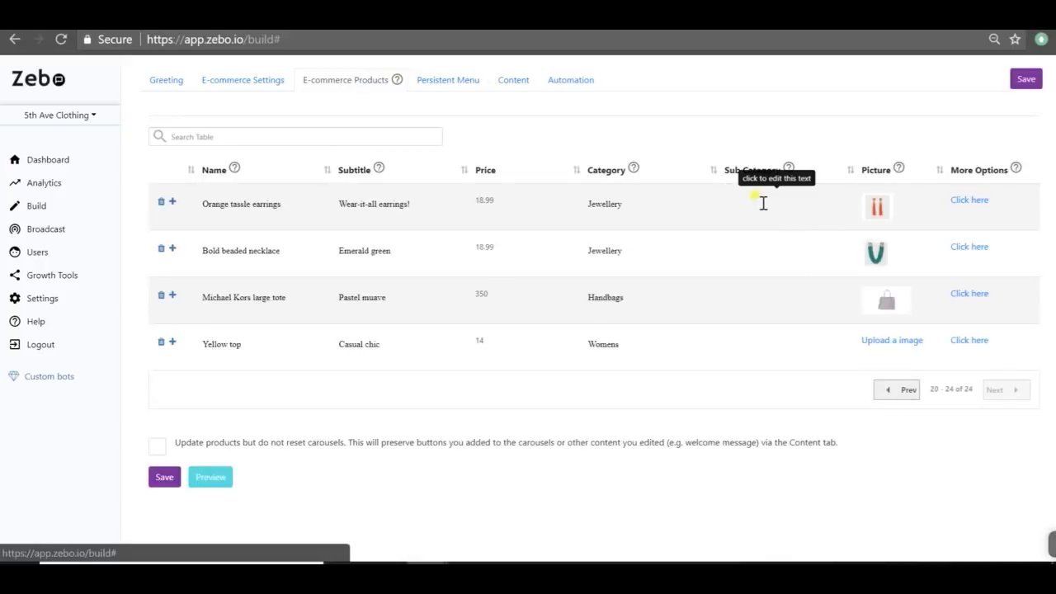
click(908, 392)
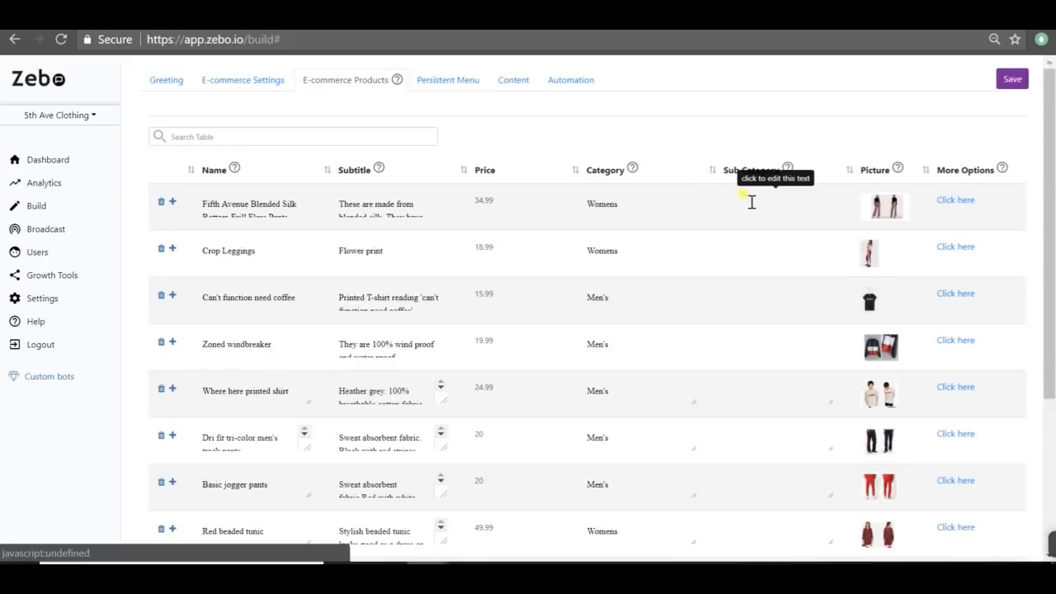
scroll(928, 484, down, 2)
click(894, 440)
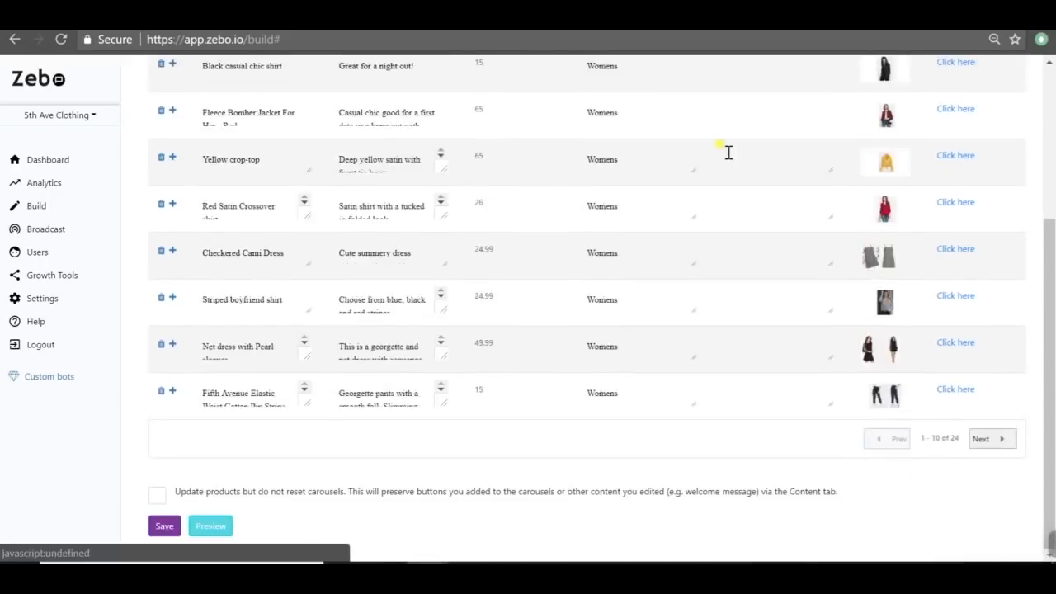
scroll(728, 157, up, 3)
Step: Set the sub category to Shirts for the Pug life T-Shirt, the I've got your back T-Shirt and the Black casual chic shirt
click(741, 203)
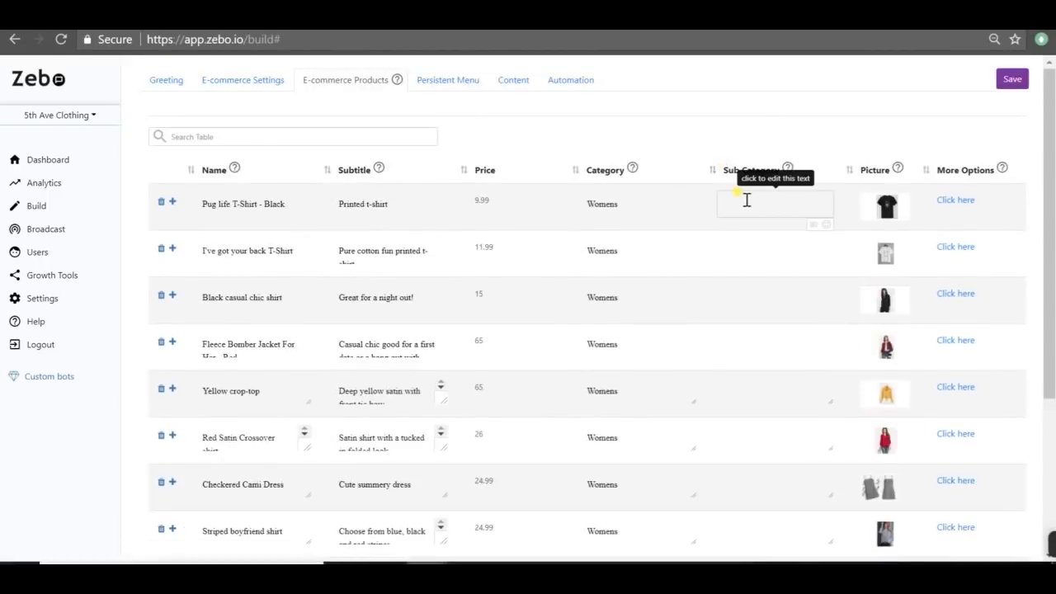
text(Shirts)
click(745, 249)
text(Shirts)
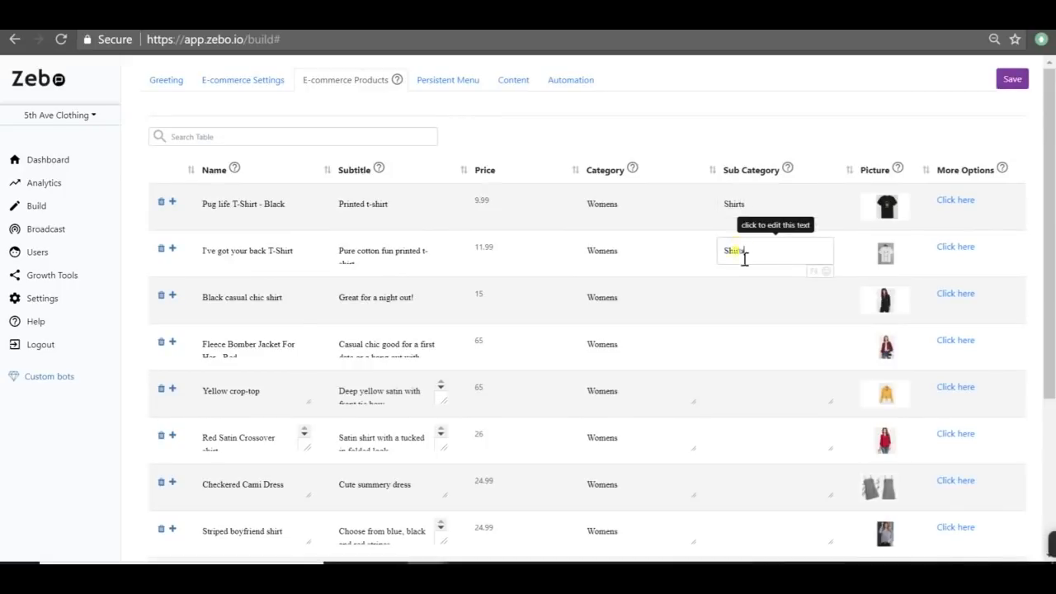
click(741, 297)
text(Shir)
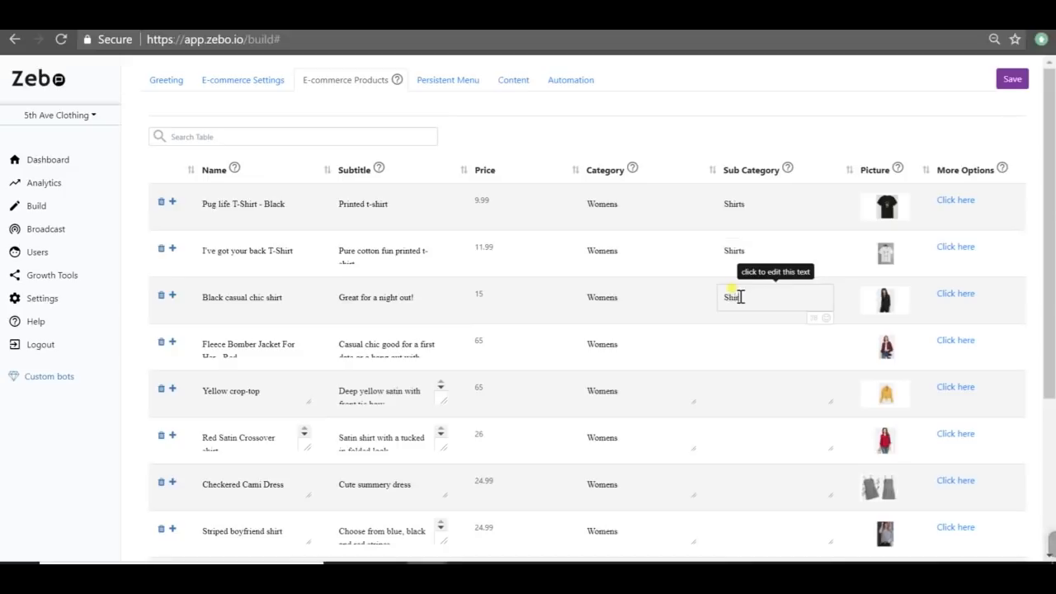
text(ts)
Step: Set the sub category of the Fleece Bomber Jacket to Jackets and of the Yellow crop-top to Shirts
click(775, 343)
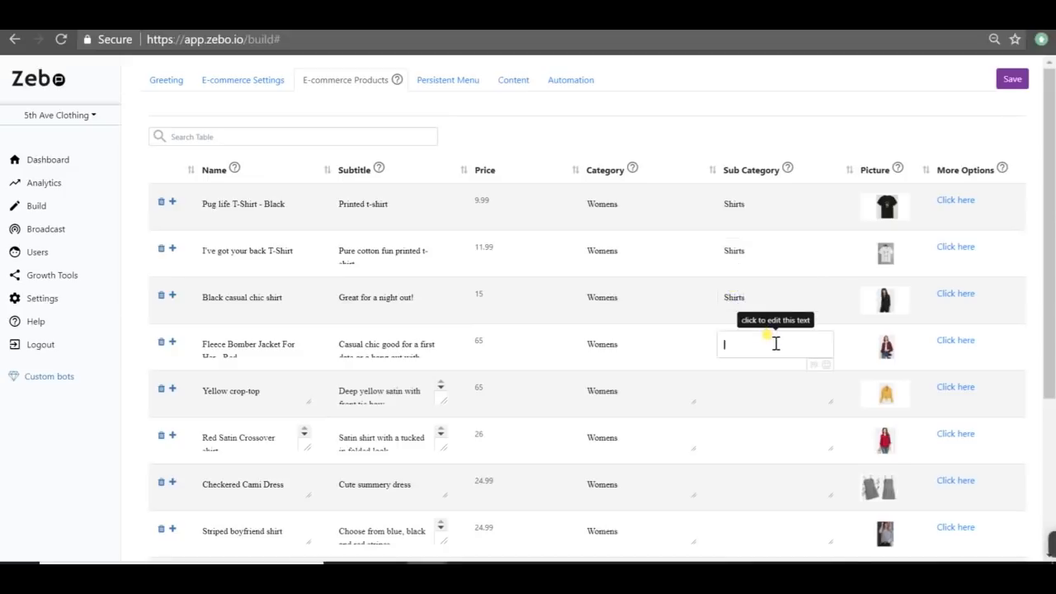
click(764, 380)
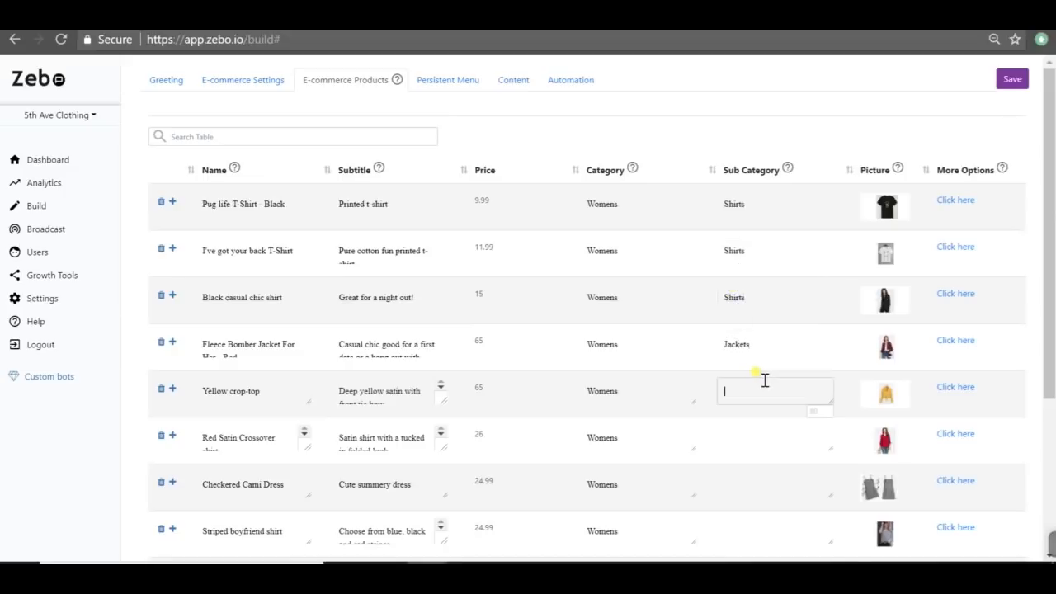
scroll(764, 380, down, 2)
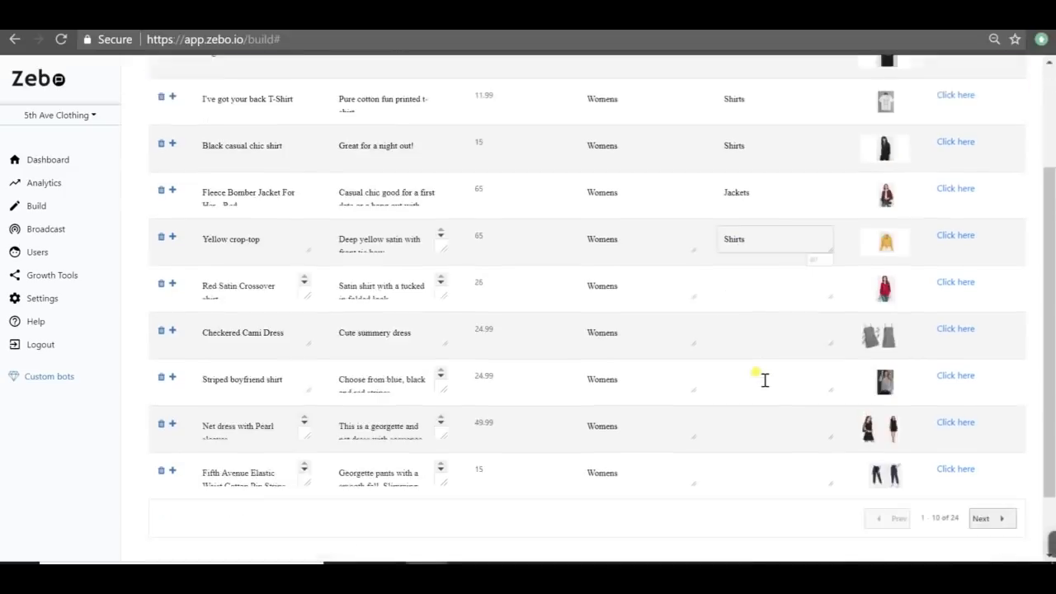
Step: Set the sub category to Dresses for the Checkered Cami Dress and the Net dress with Pearl sleeves, and save the bot
click(753, 322)
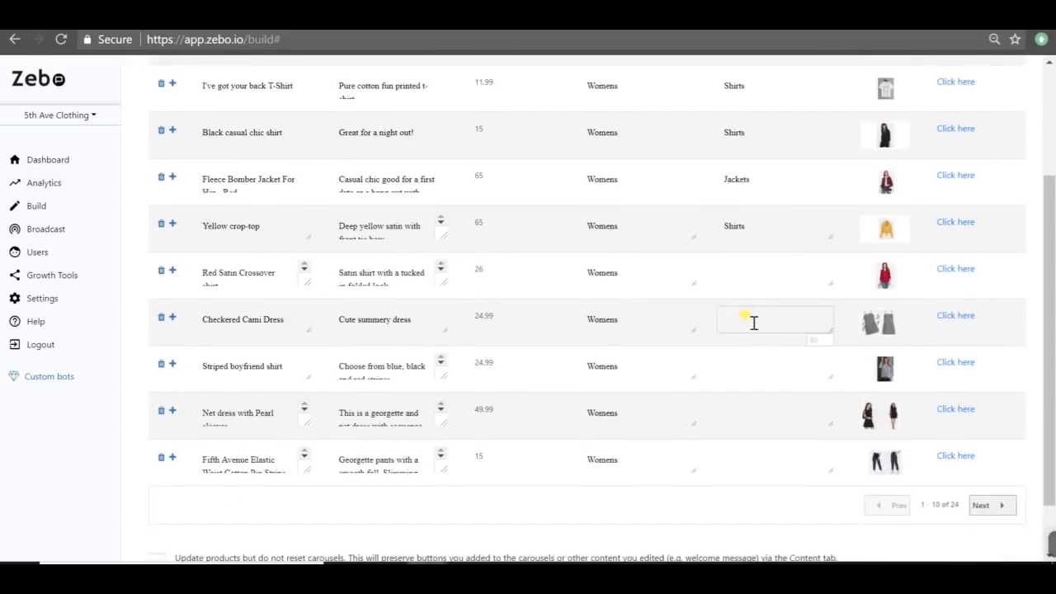
text(Dresses)
click(778, 418)
text(Dresses)
scroll(759, 403, down, 1)
click(165, 527)
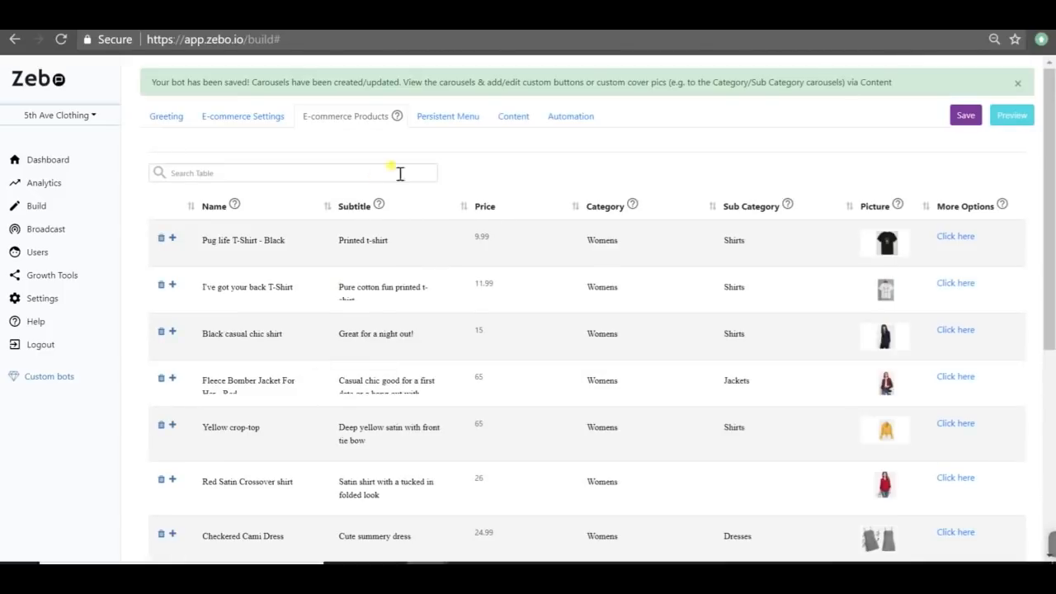
Step: Review the bot's existing content and open the Product Items (Womens:Jackets) Carousel
click(512, 118)
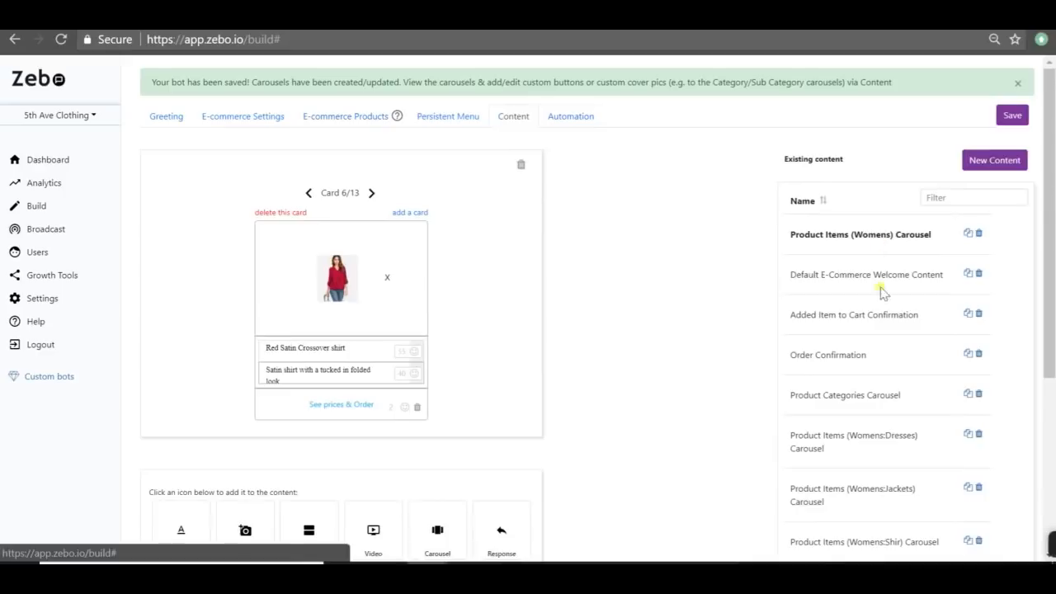
scroll(879, 290, down, 2)
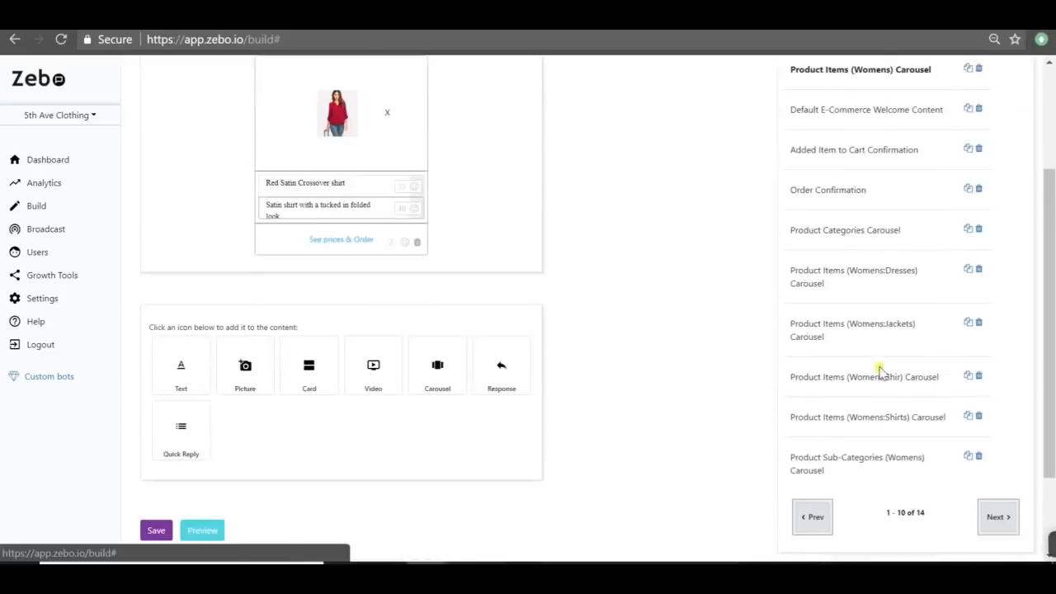
click(852, 323)
scroll(1000, 296, up, 1)
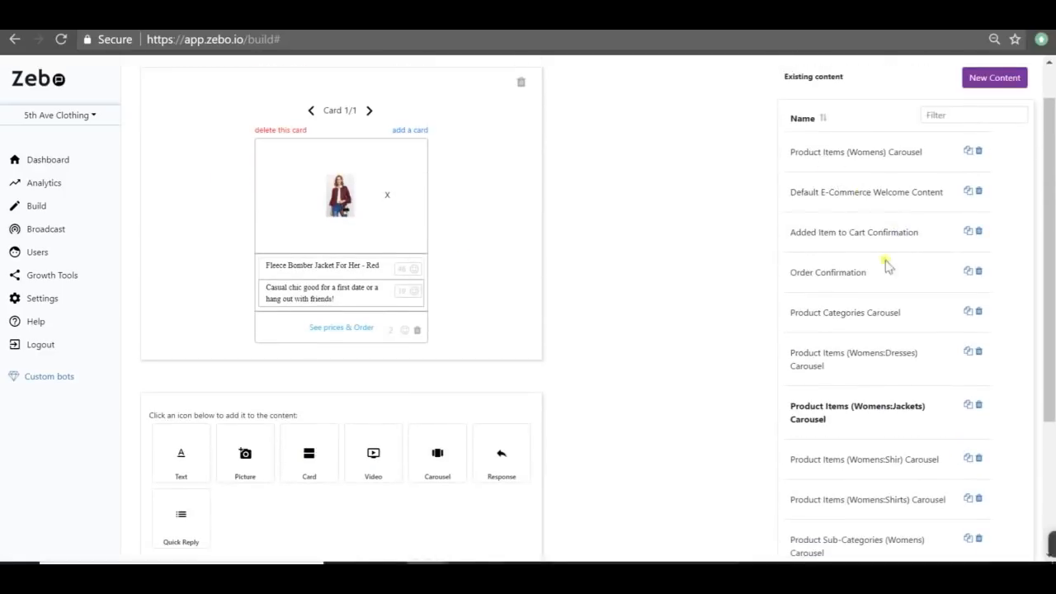
scroll(874, 305, down, 1)
scroll(874, 310, up, 2)
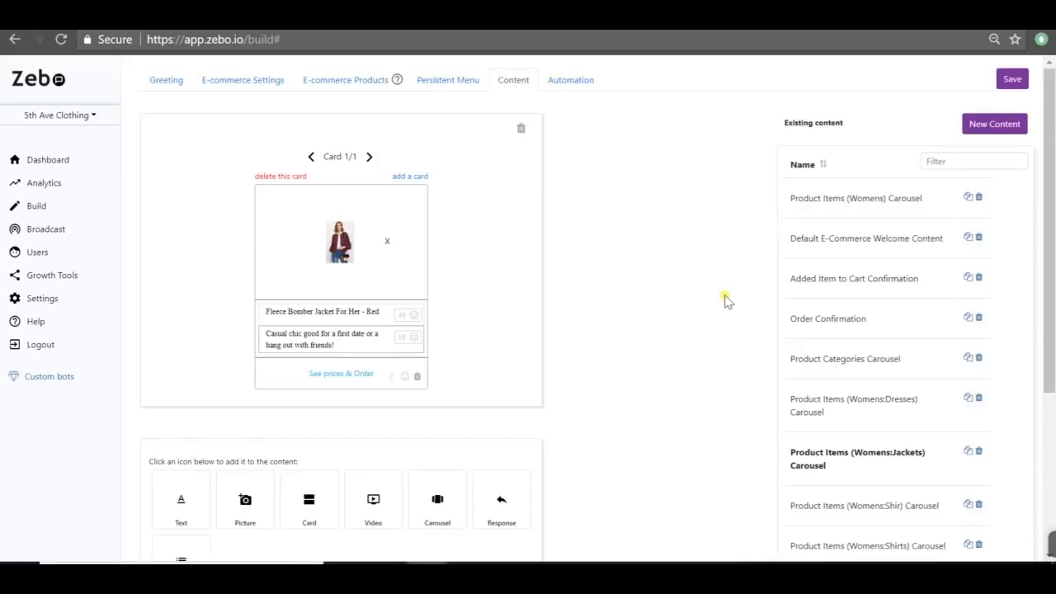
Step: Open the Default E-Commerce Welcome Content, add a trial carousel to it and remove that carousel
click(825, 233)
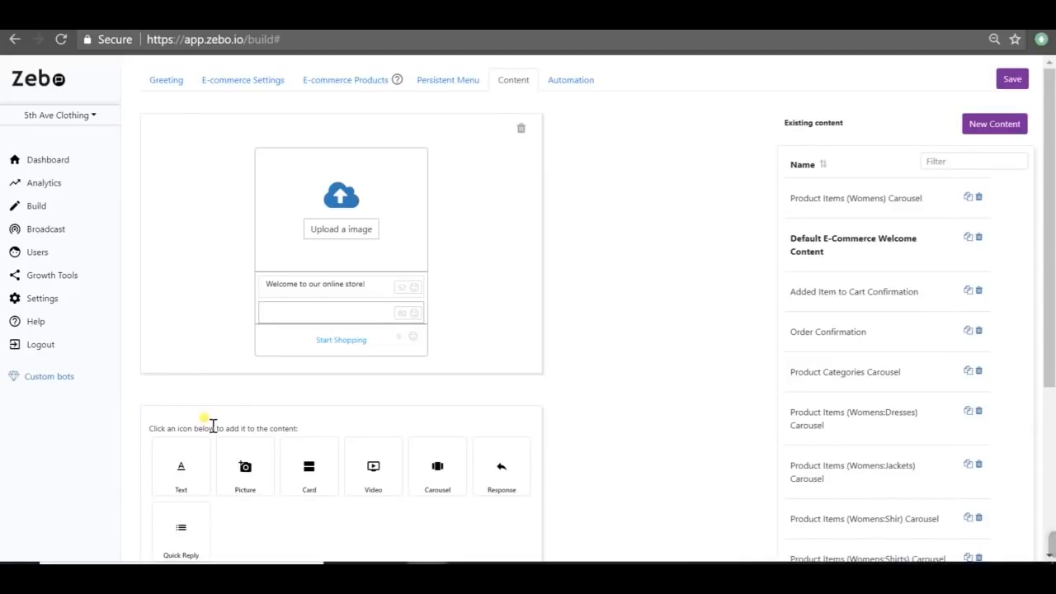
scroll(201, 379, down, 2)
scroll(203, 417, up, 1)
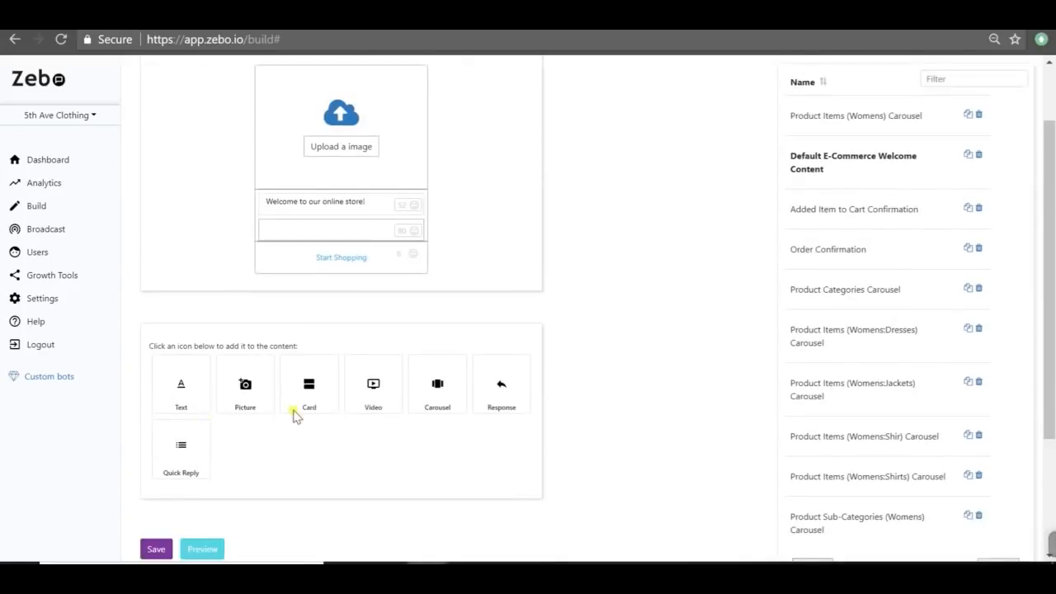
click(437, 388)
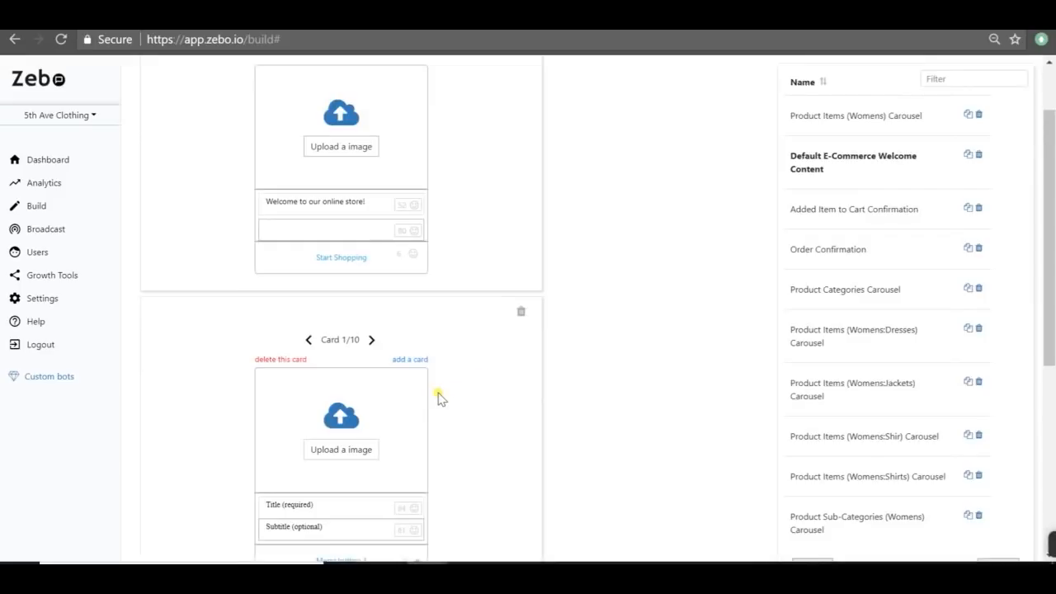
click(520, 313)
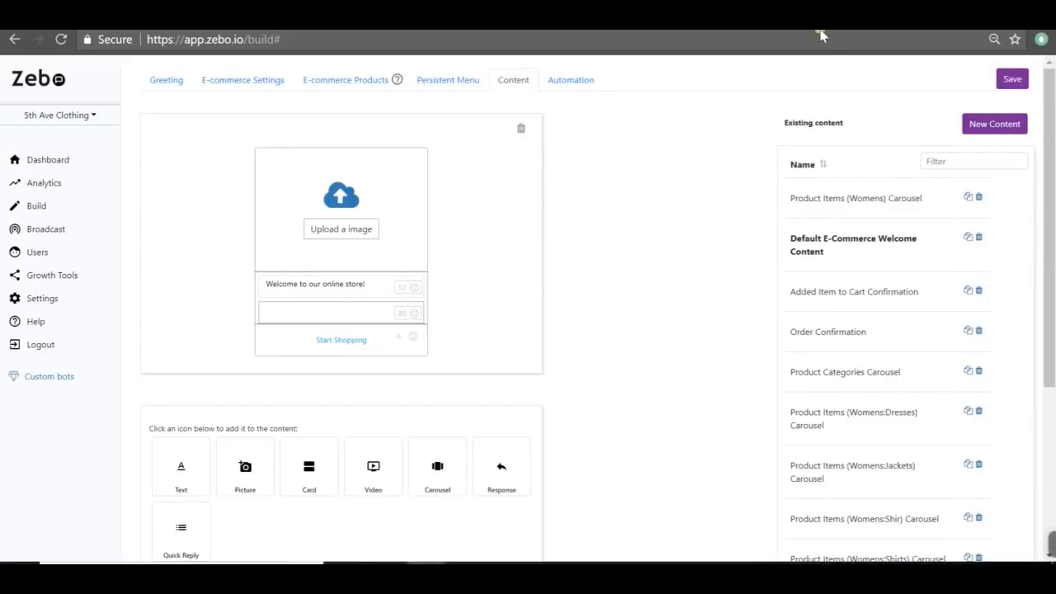
Step: Create a new content block named "My welcome message" and add a carousel to it
click(971, 124)
drag(252, 122, 69, 118)
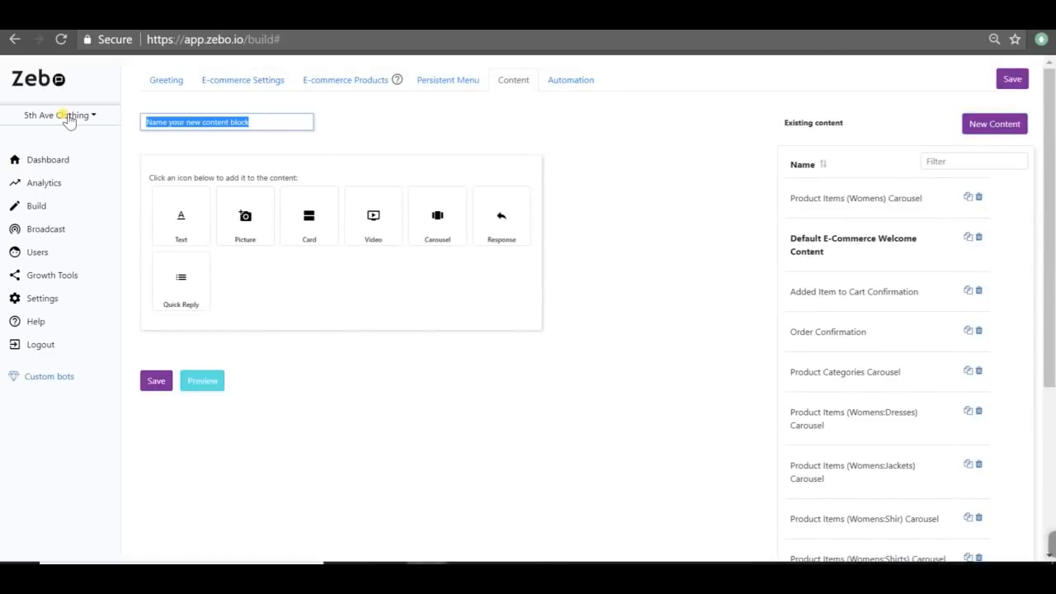
text(My welcome message)
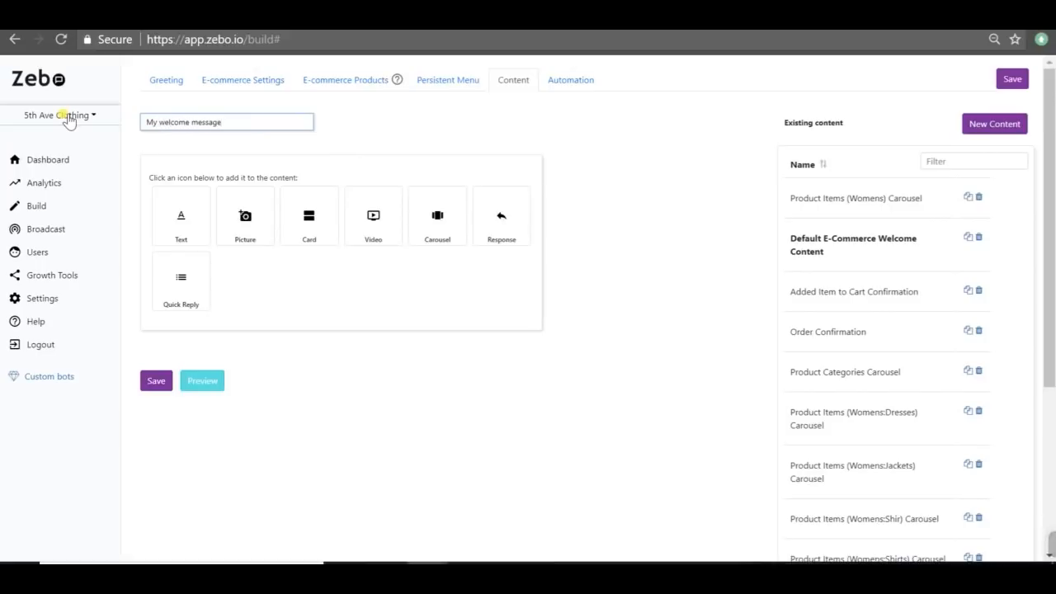
click(437, 216)
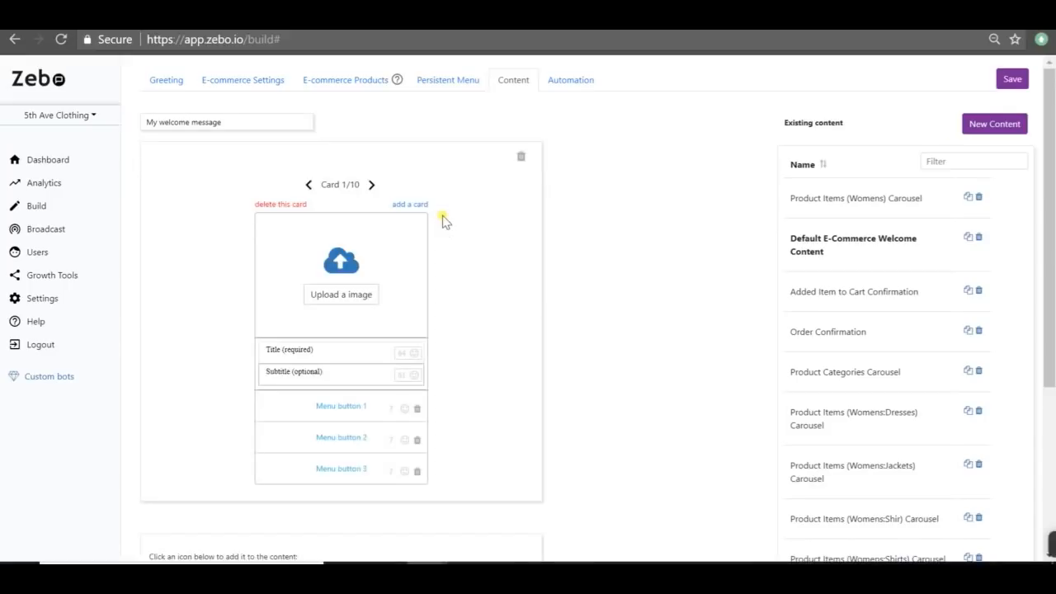
Step: Upload the vintage picture from the videos folder as the first carousel card's image
click(368, 294)
click(468, 569)
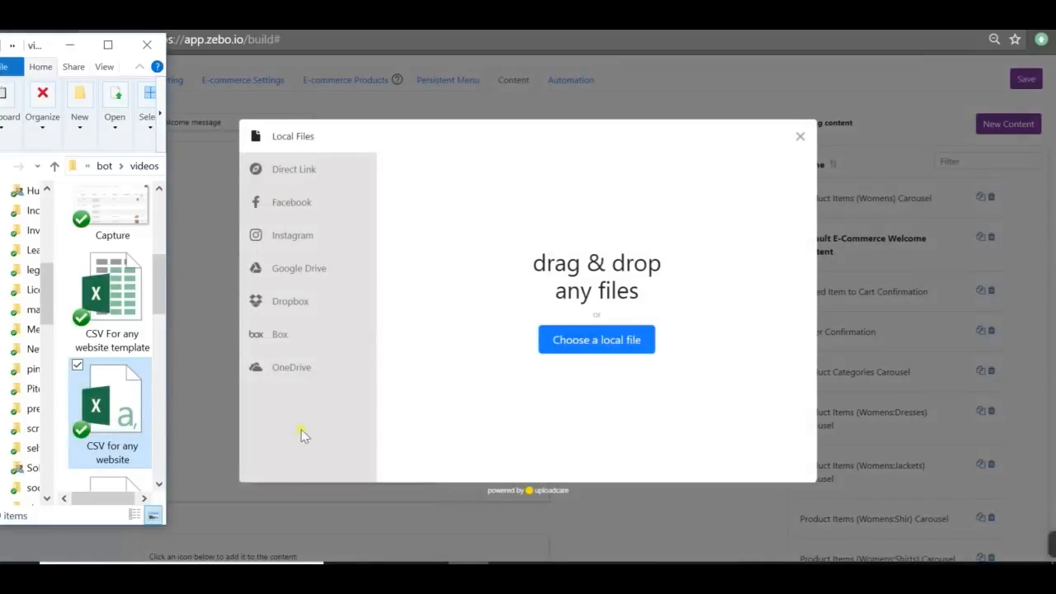
scroll(84, 254, up, 4)
scroll(92, 263, down, 10)
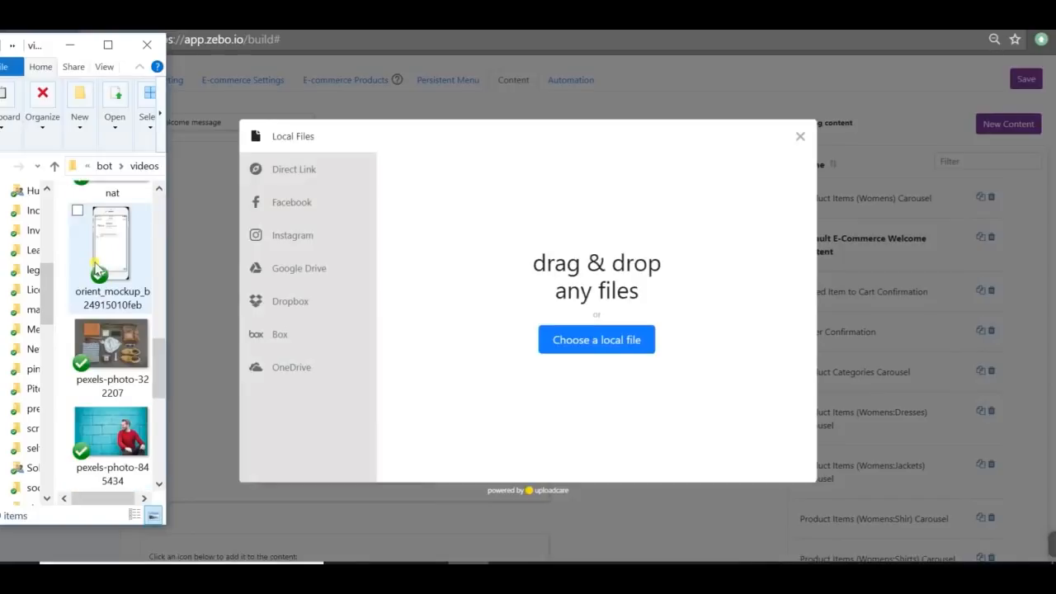
scroll(97, 268, down, 8)
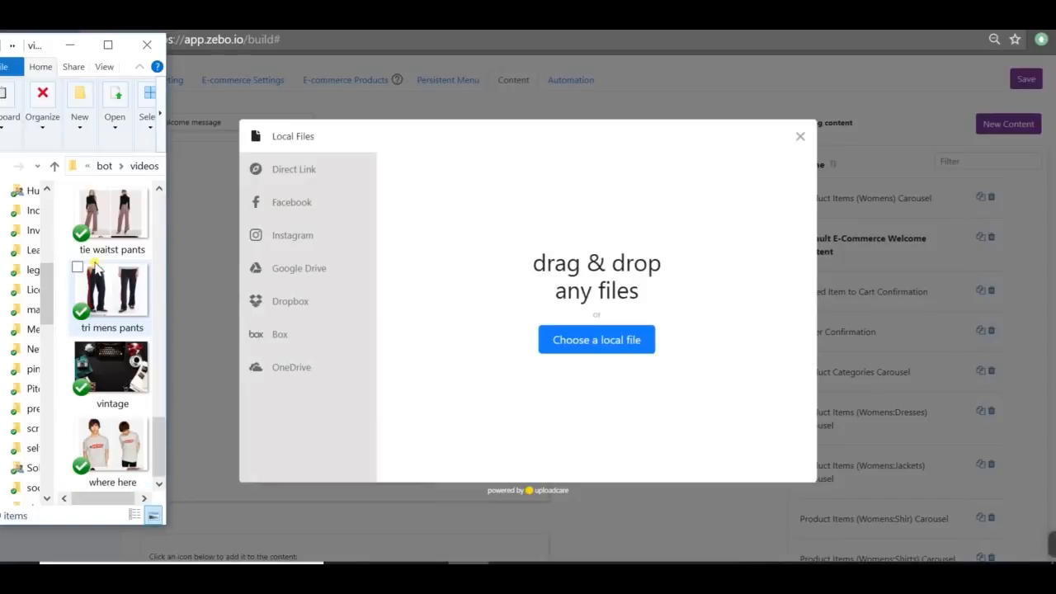
drag(124, 366, 599, 354)
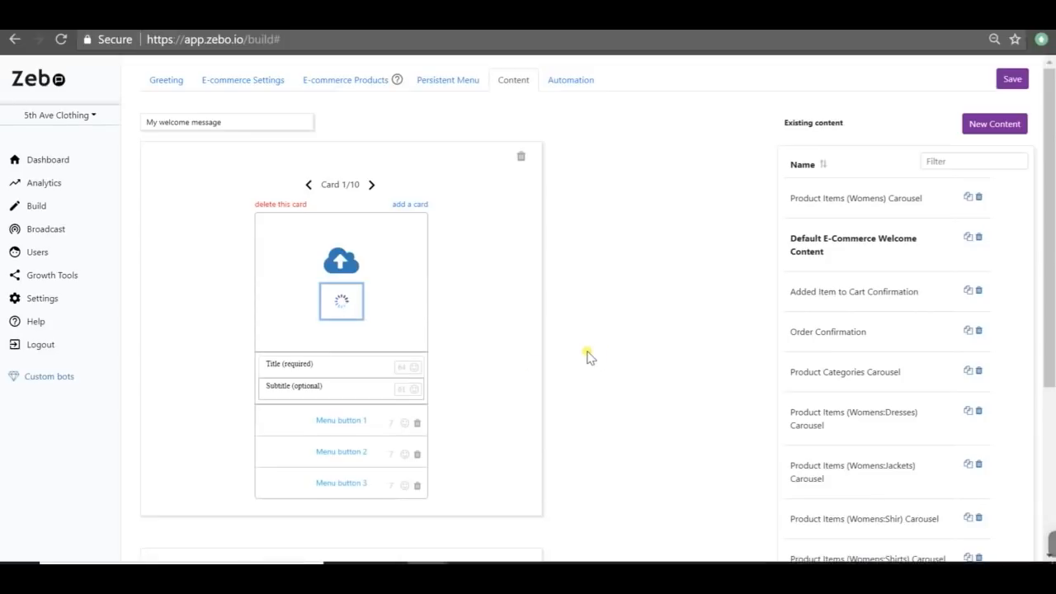
Step: Title the first carousel card "Shop the latest deals on our messenger bot!"
drag(335, 342, 220, 323)
text(Shop)
text(e latest deals on our messenger)
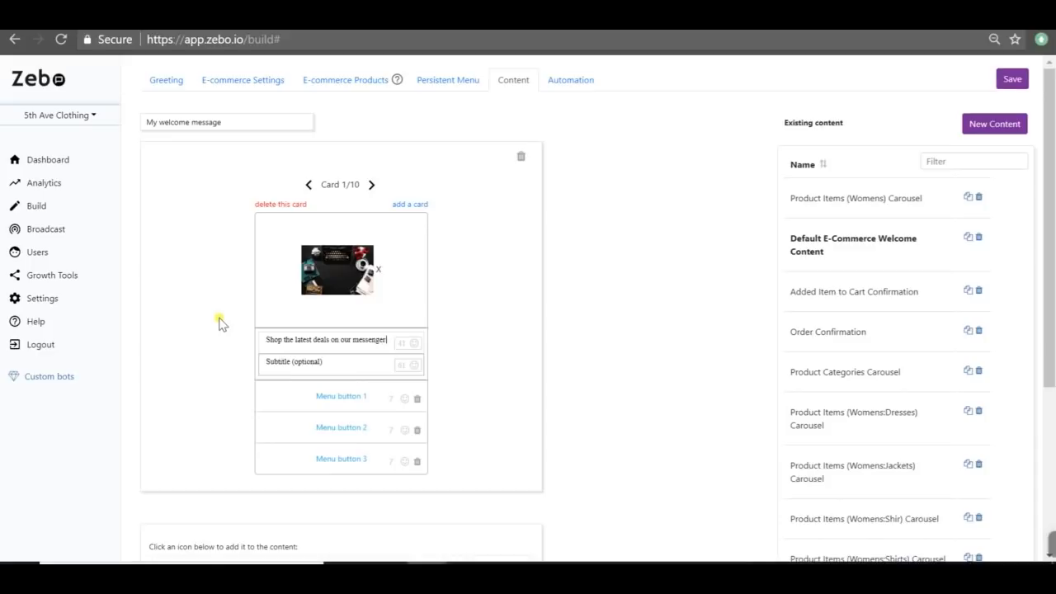
text(bot!)
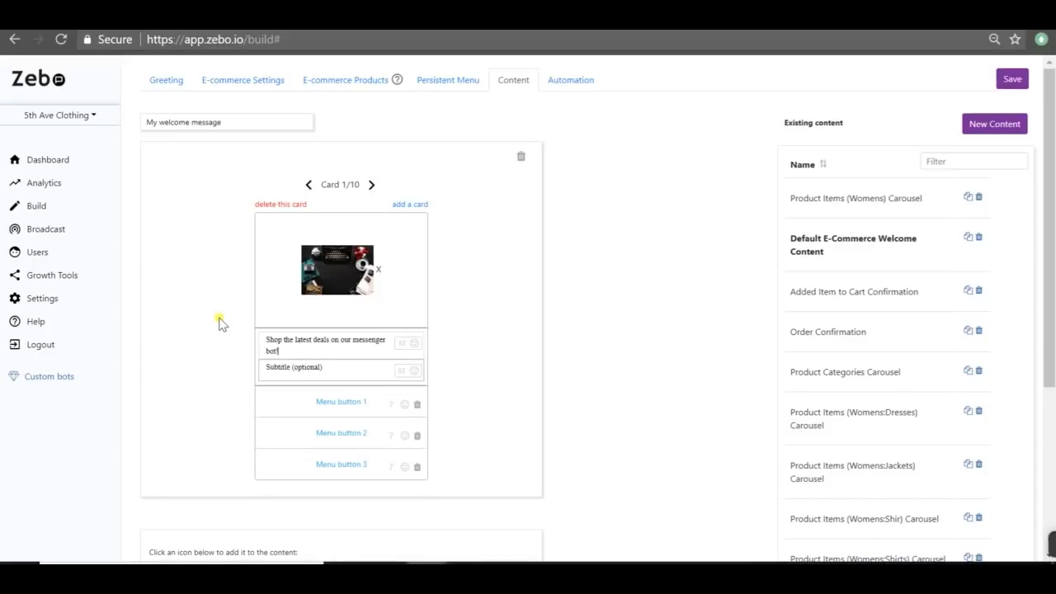
Step: Check the emoji picker for the first card's title and clear the card's subtitle placeholder
click(415, 344)
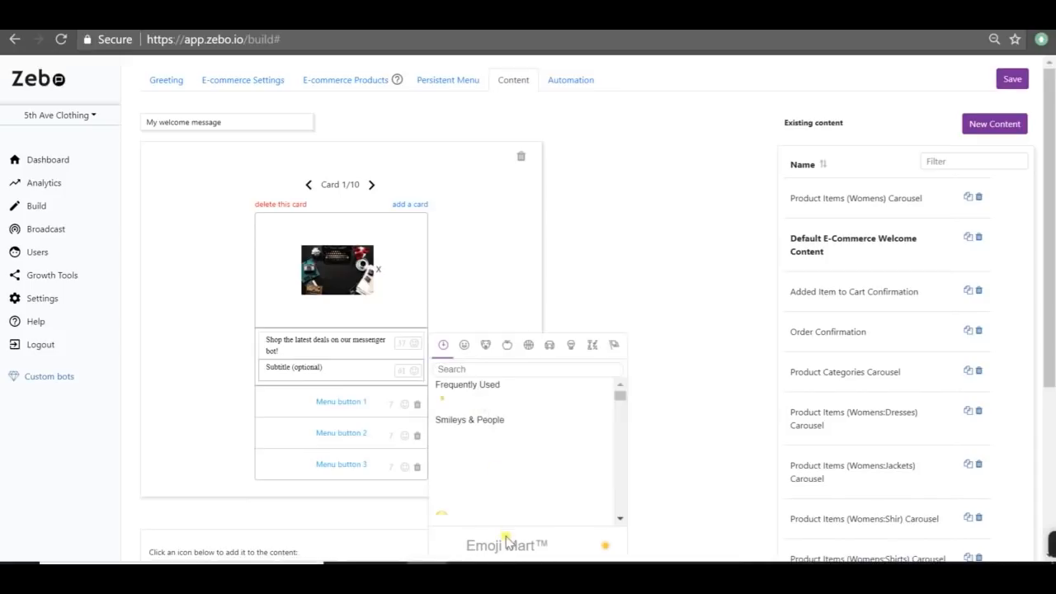
click(414, 347)
drag(355, 364, 239, 354)
key(BackSpace)
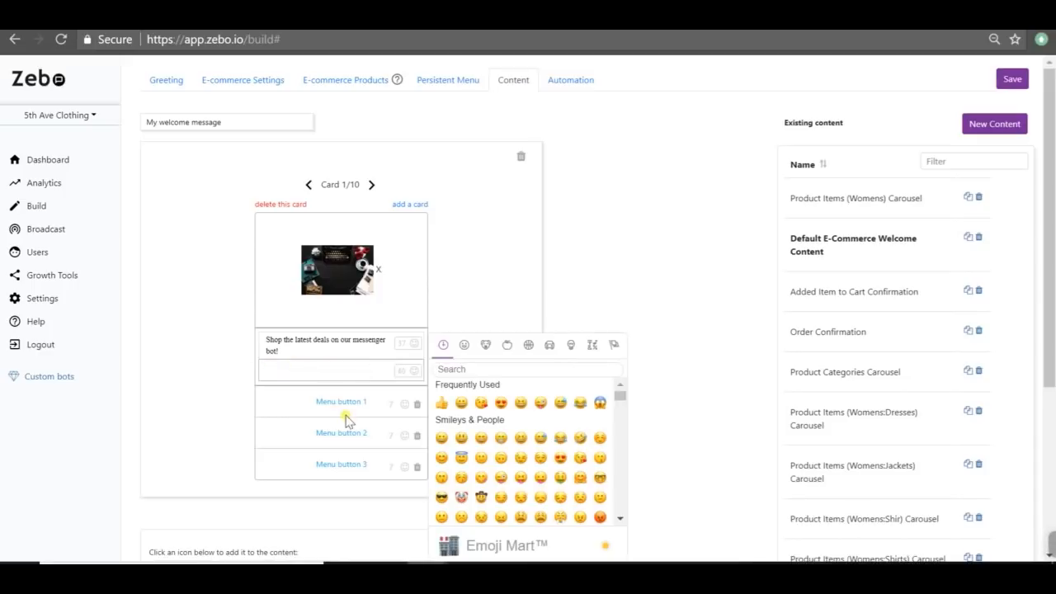
click(417, 347)
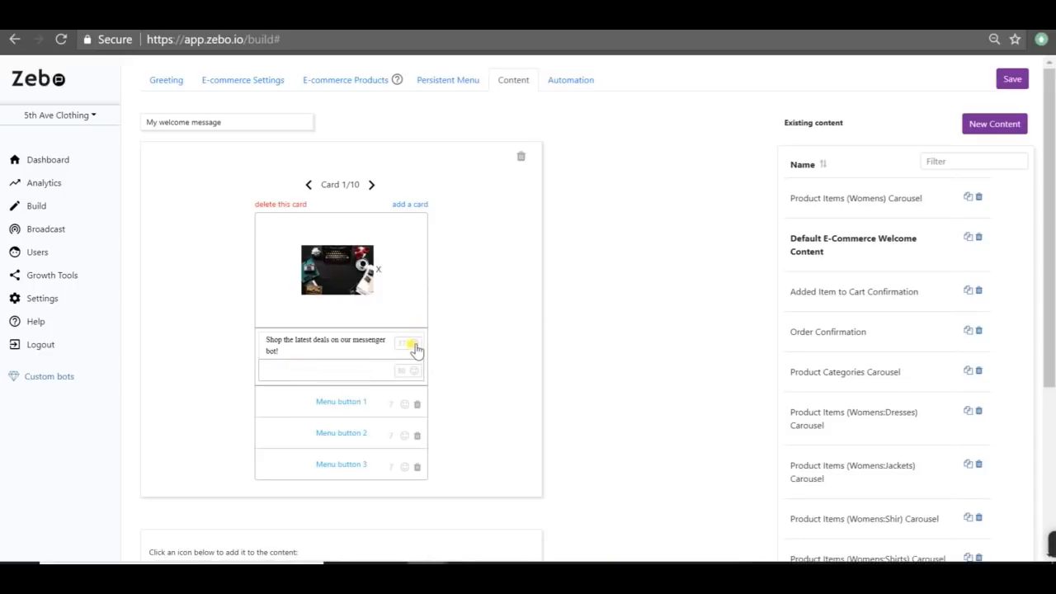
click(410, 344)
Step: Name the first card's first button "Start shopping" and make it show the Product Categories Carousel content
click(365, 396)
click(302, 401)
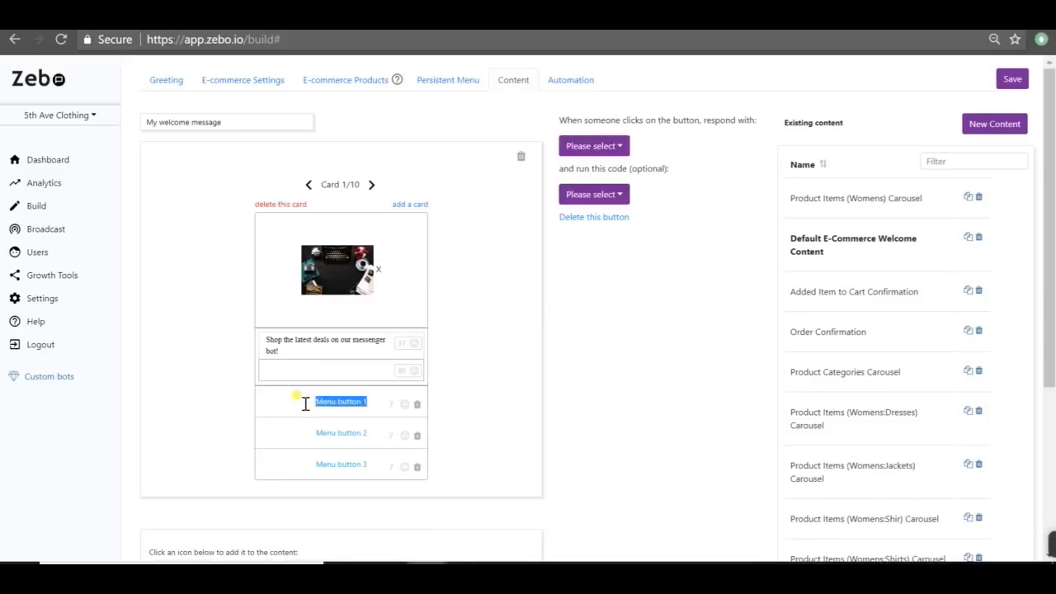
key(BackSpace)
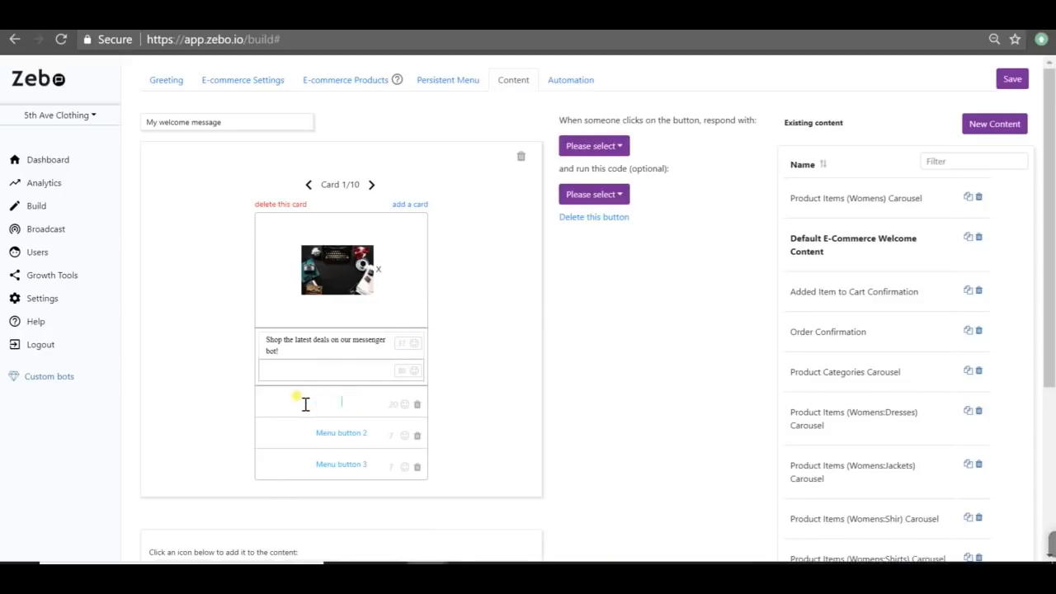
text(Start shopping)
click(585, 146)
click(593, 170)
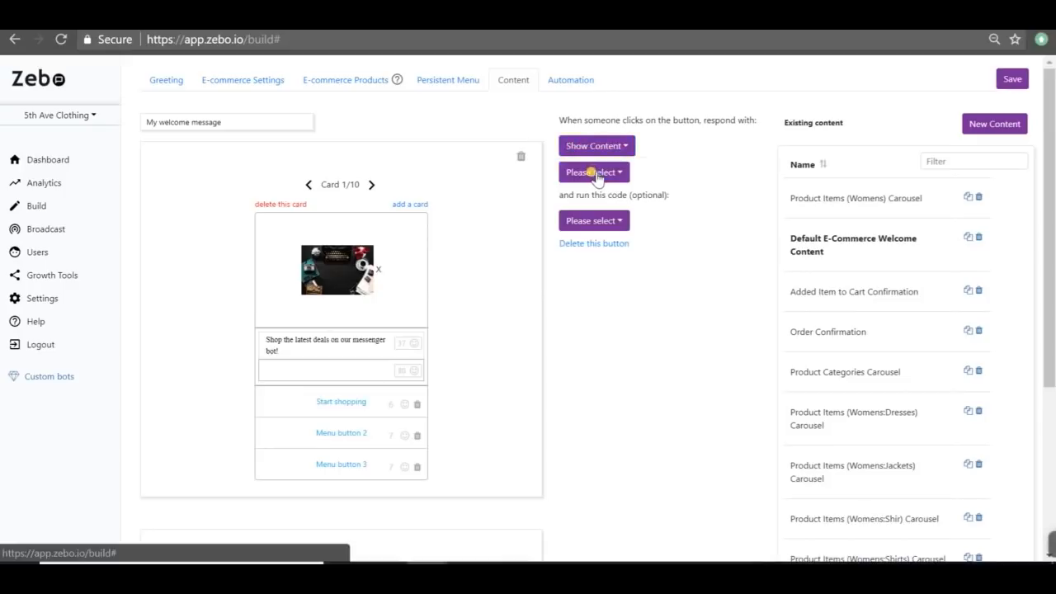
click(593, 172)
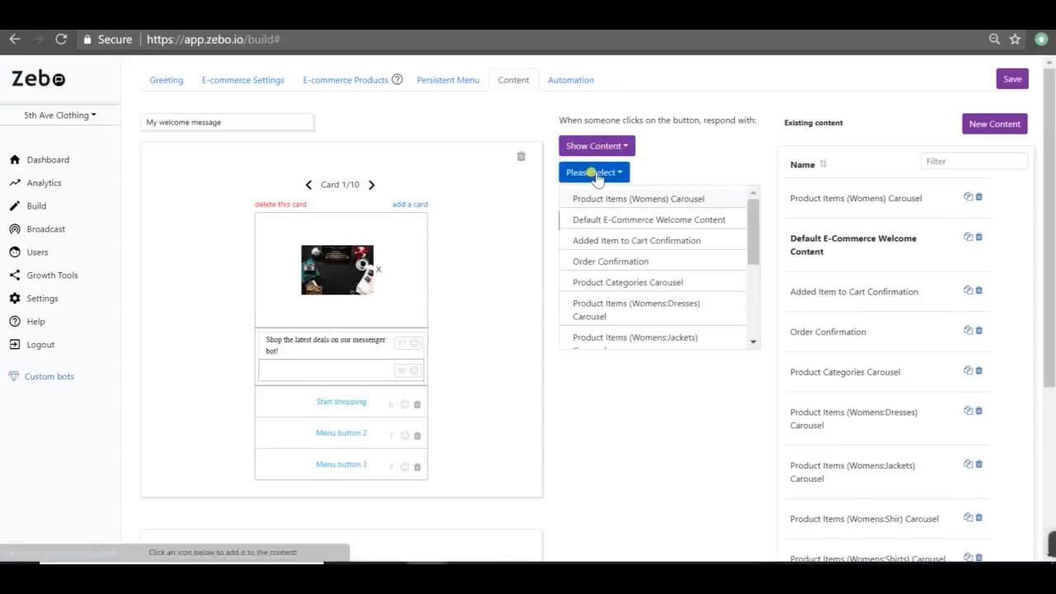
click(633, 282)
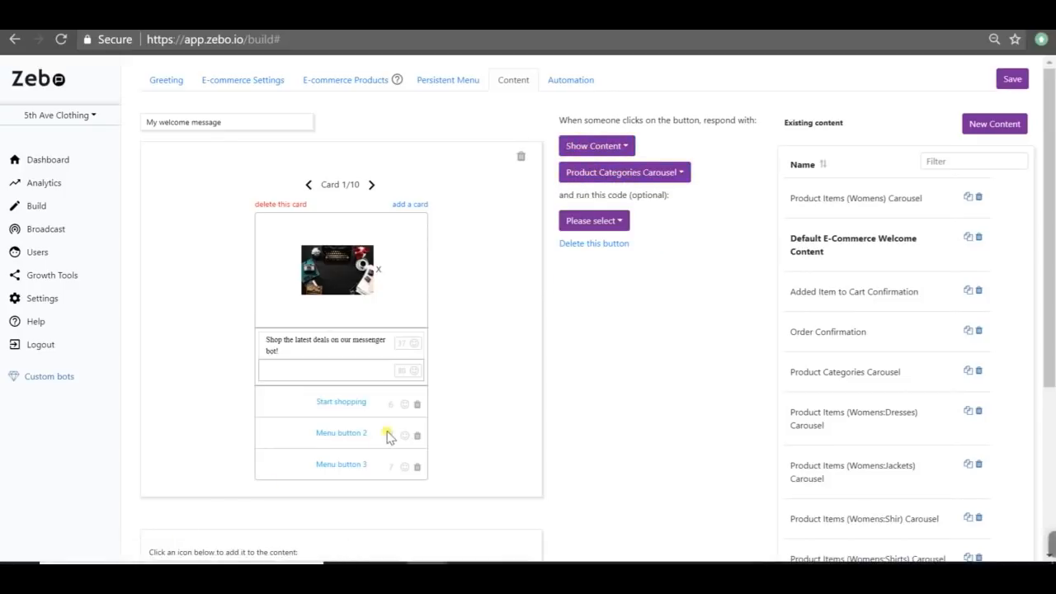
drag(370, 432, 286, 435)
text(T)
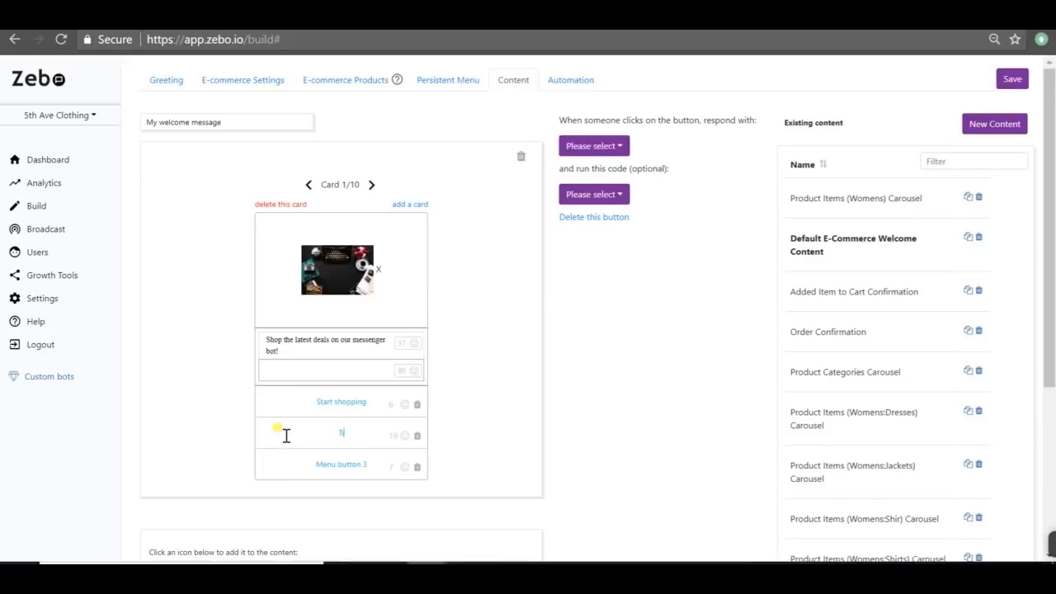
text(rack order)
click(591, 148)
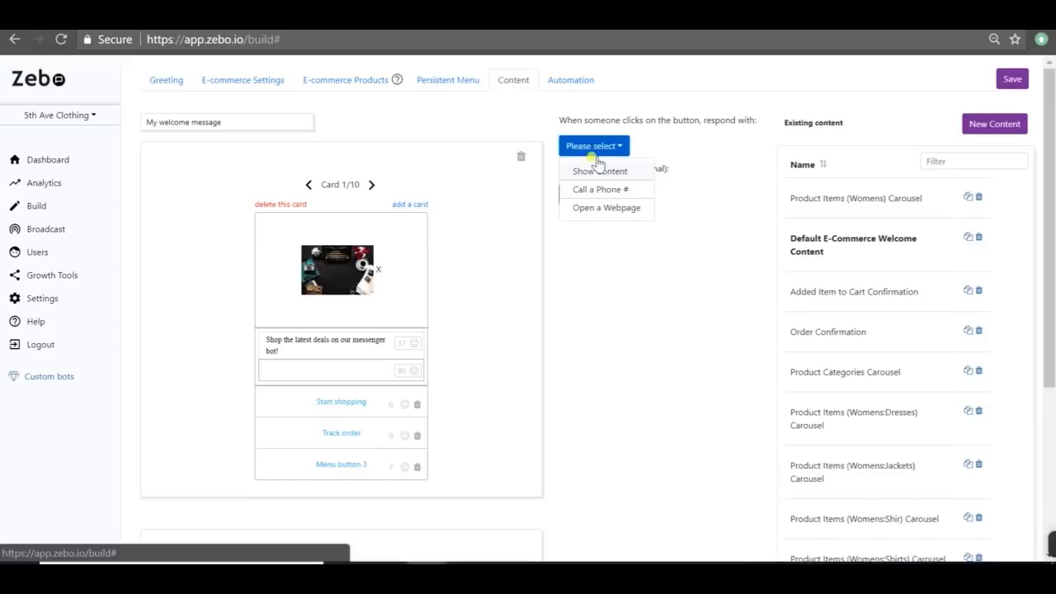
click(604, 208)
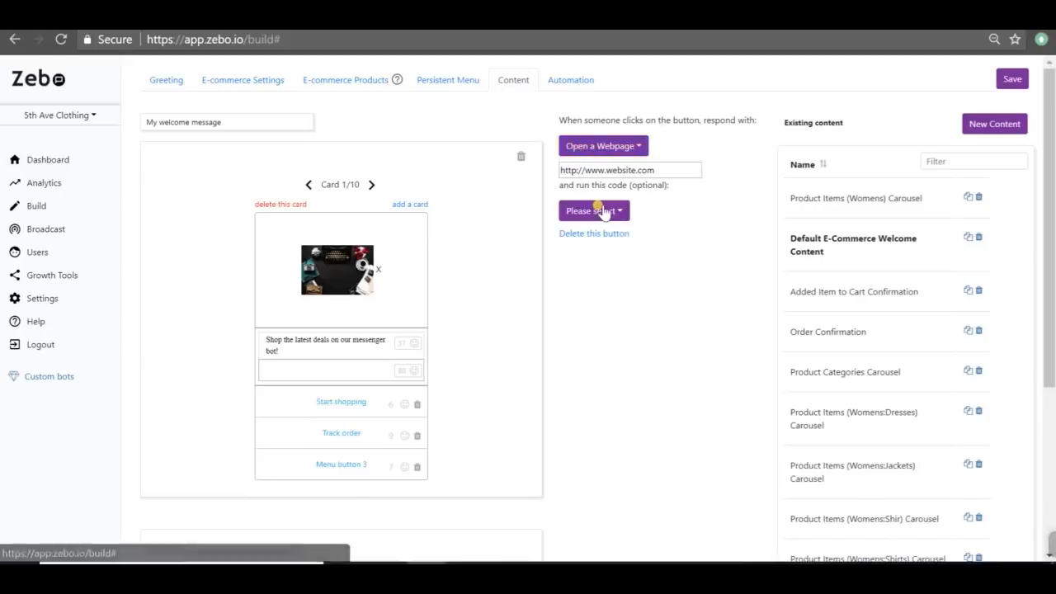
drag(656, 171, 504, 156)
text(https)
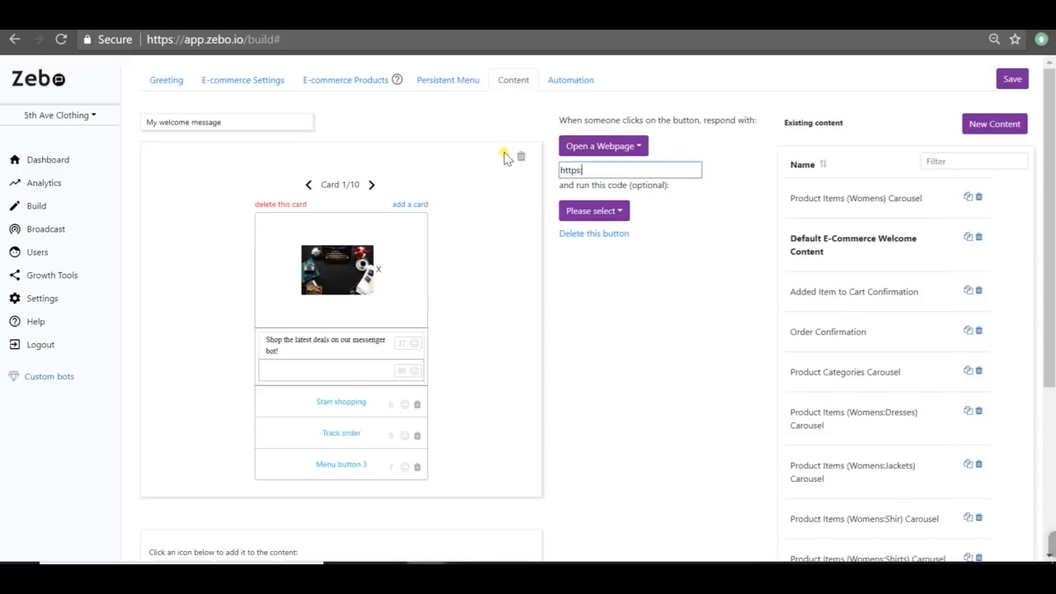
text(://www.5thave.com/trackorder)
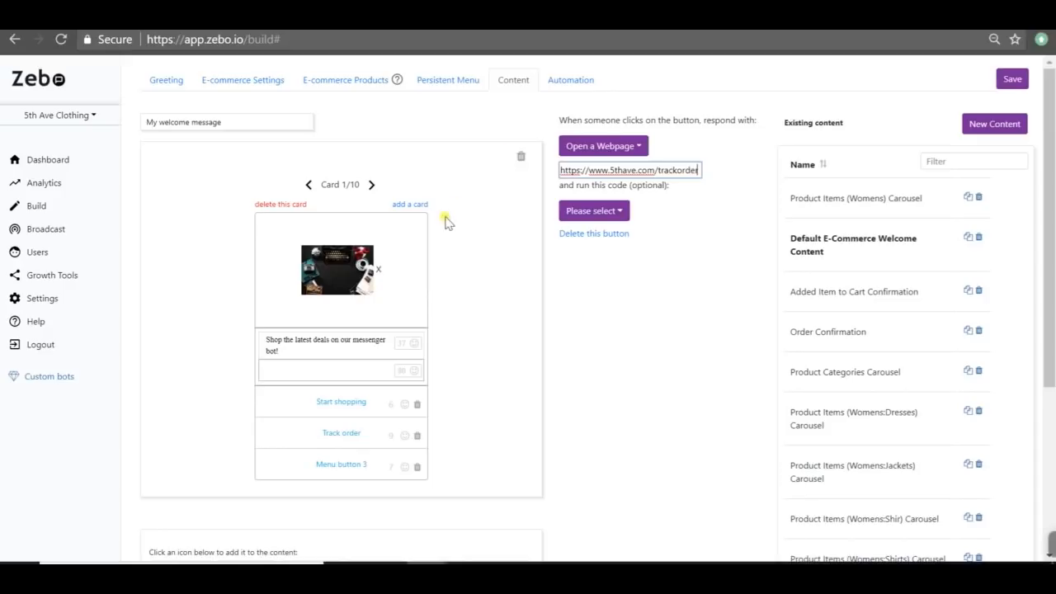
Step: Name the first card's third button "Shipping policy" and save the bot
drag(373, 466, 276, 460)
text(Shipping poli)
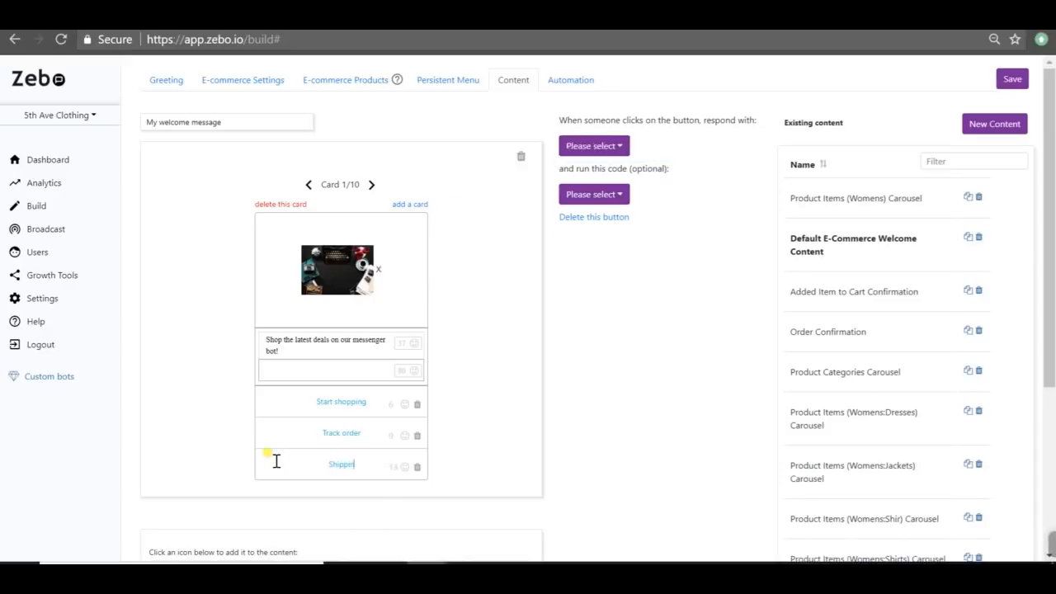
text(cy)
scroll(302, 413, down, 3)
scroll(260, 449, up, 3)
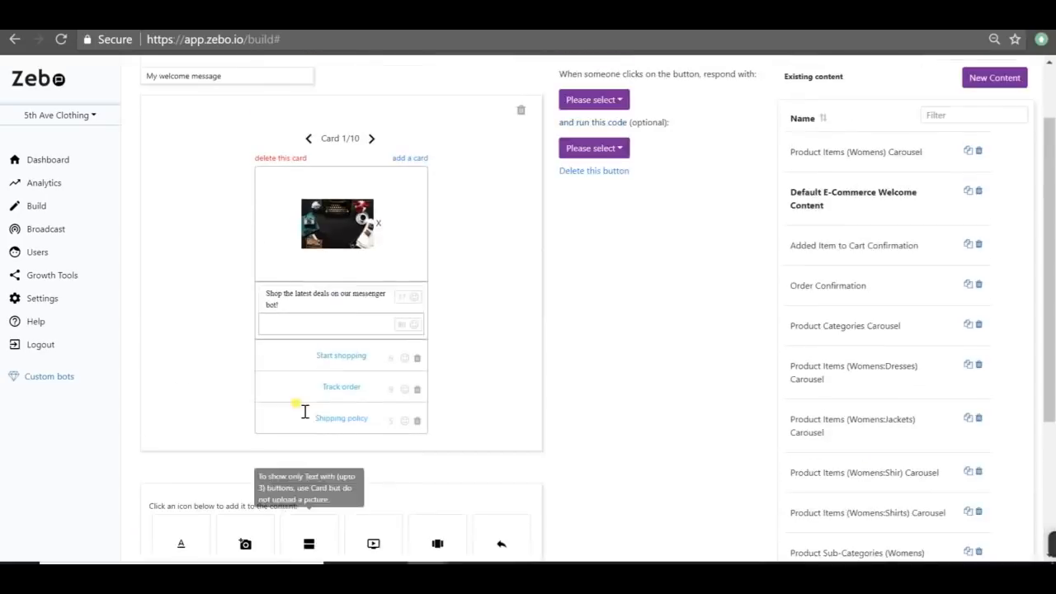
scroll(355, 223, up, 1)
Step: Go to the third carousel card and delete two of the unused blank cards
click(371, 222)
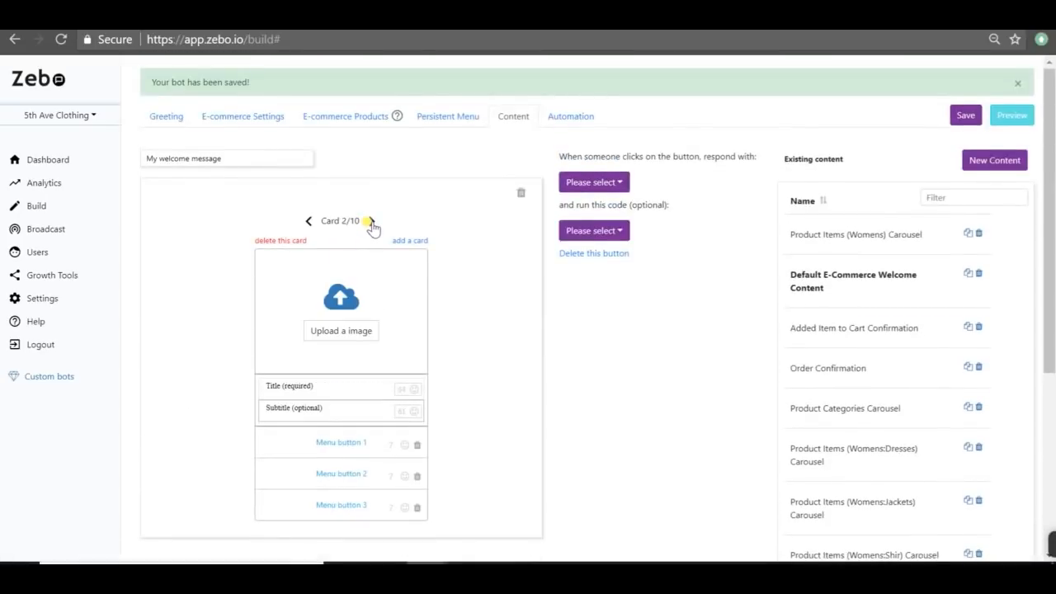
click(371, 223)
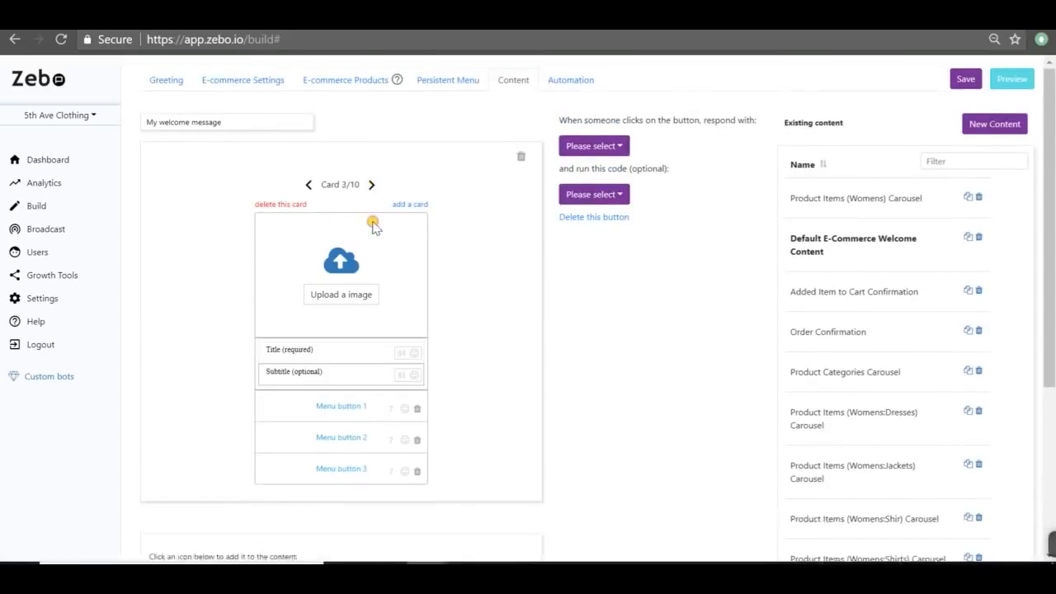
double_click(268, 205)
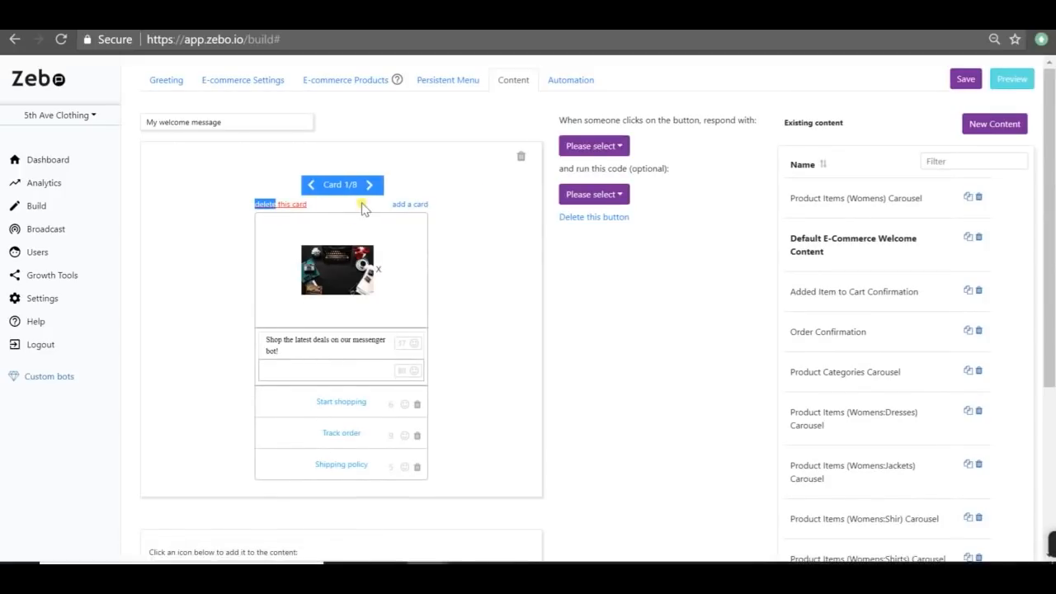
click(443, 179)
Step: Title the second carousel card "We're social! Follow us for freebies!" and clear its subtitle placeholder
click(371, 186)
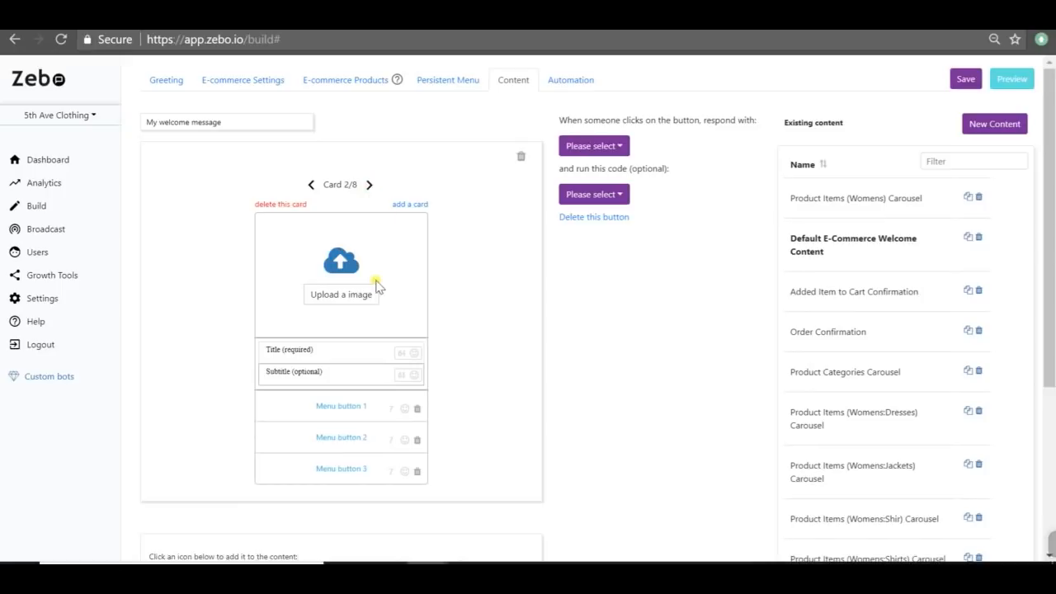
drag(326, 350, 193, 340)
text(We're social! Follow us for freebies!)
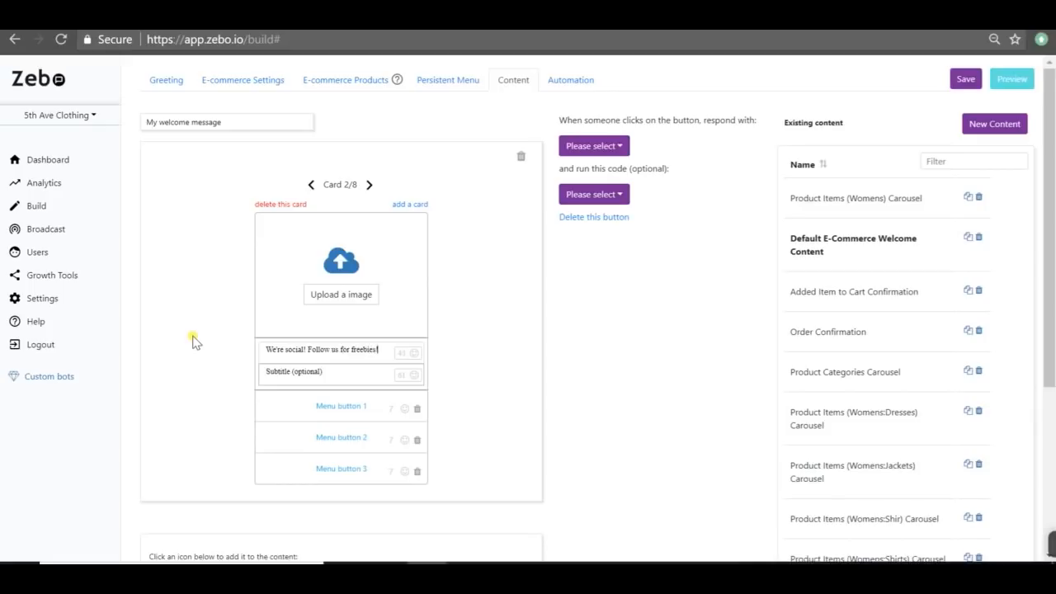
drag(335, 370, 255, 371)
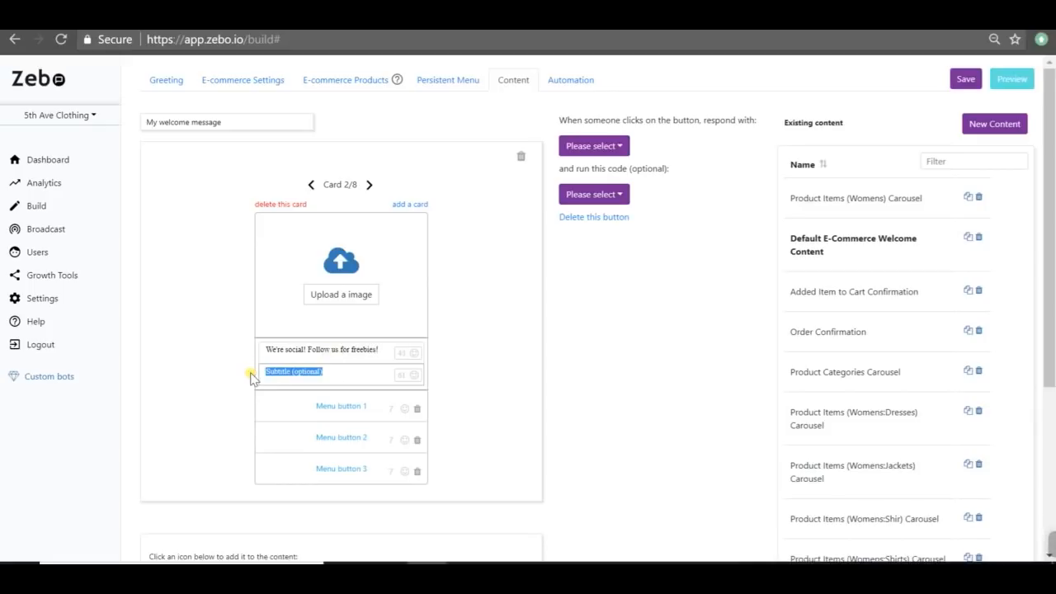
key(BackSpace)
drag(371, 402, 302, 403)
key(BackSpace)
text(Like us on F)
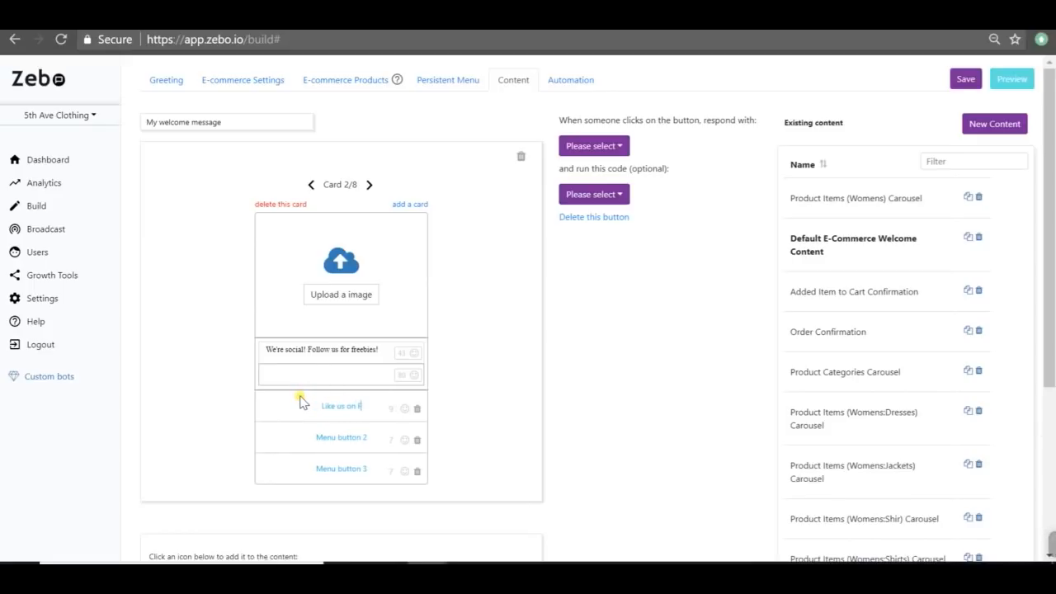
text(acebook)
click(594, 150)
click(608, 207)
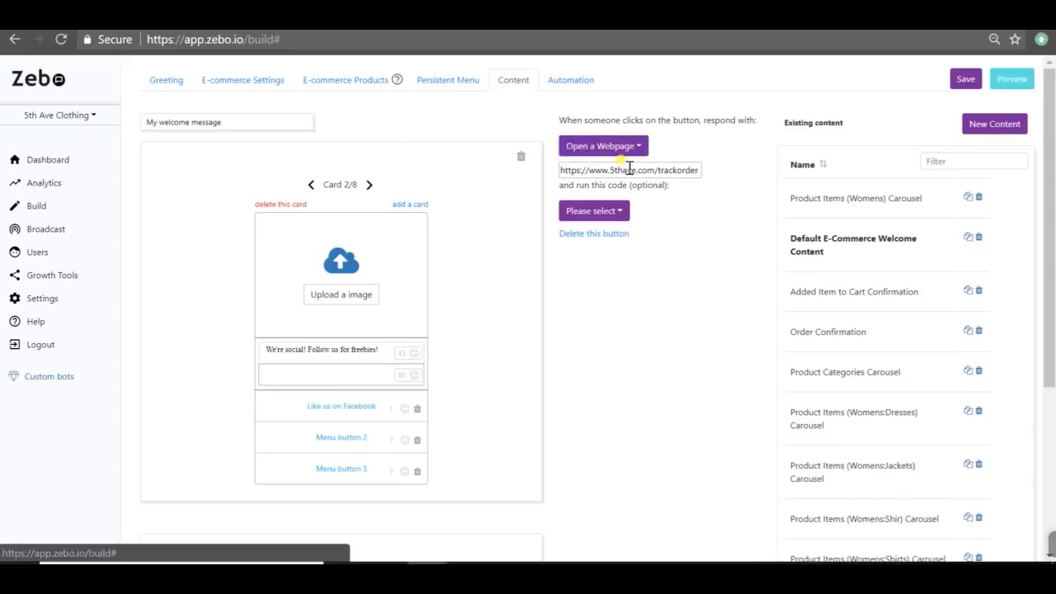
drag(609, 170, 819, 171)
text(facebook/com)
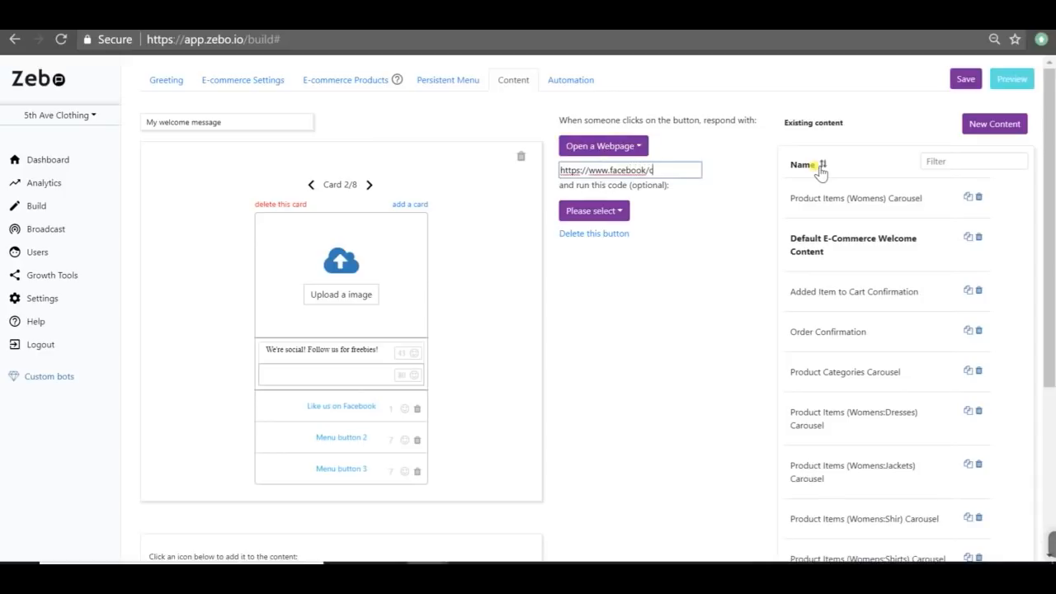
key(BackSpace)
key(BackSpace)
key(BackSpace)
key(BackSpace)
text(/www.facebook.com/5thave)
Step: Name the second card's second button "Follow us on insta" and delete its third button
drag(366, 437, 278, 424)
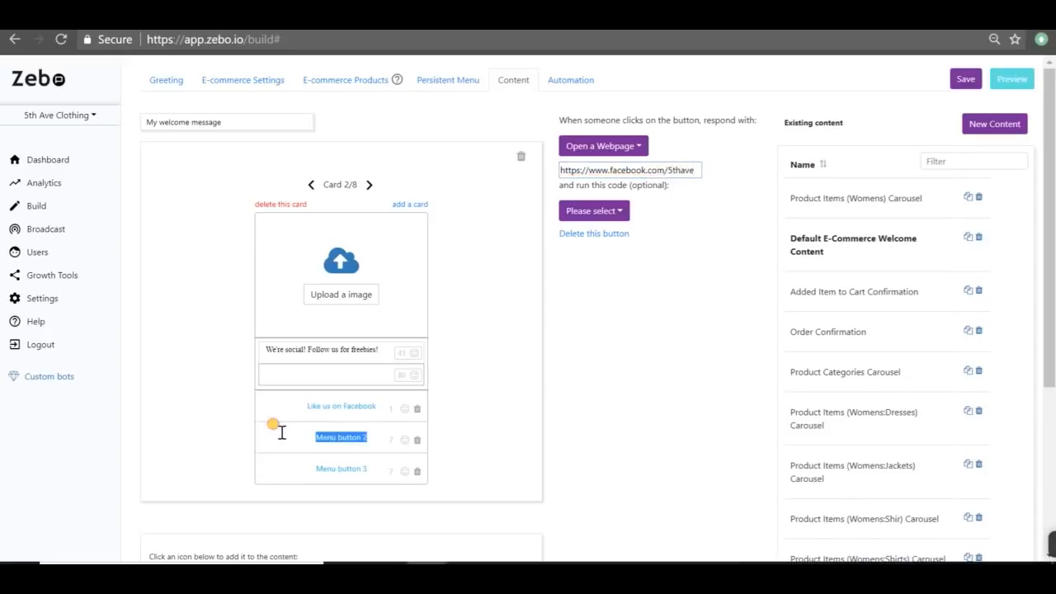
text(Follow us on insta)
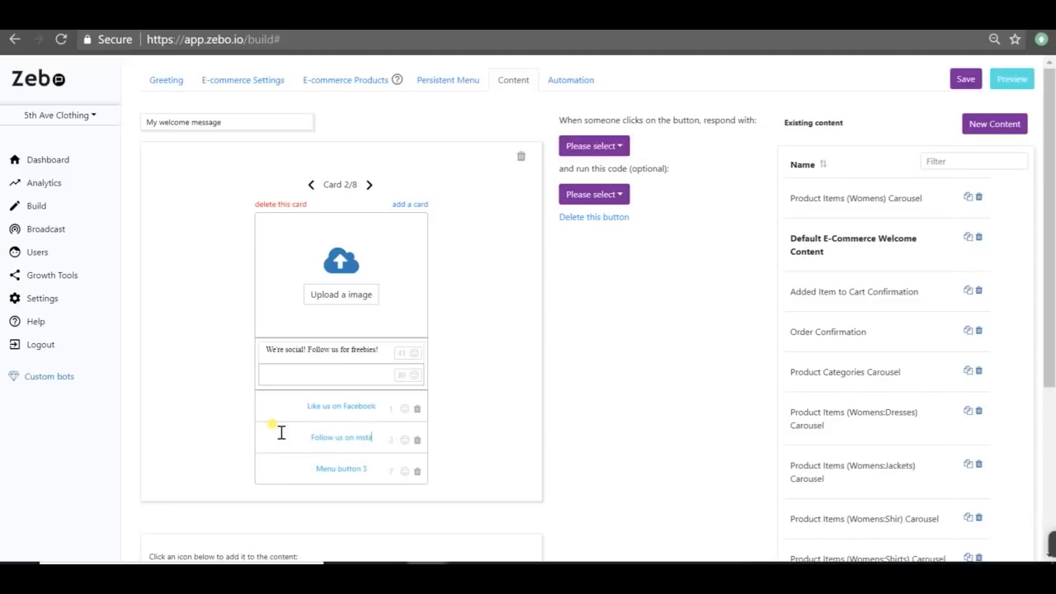
click(379, 466)
click(619, 235)
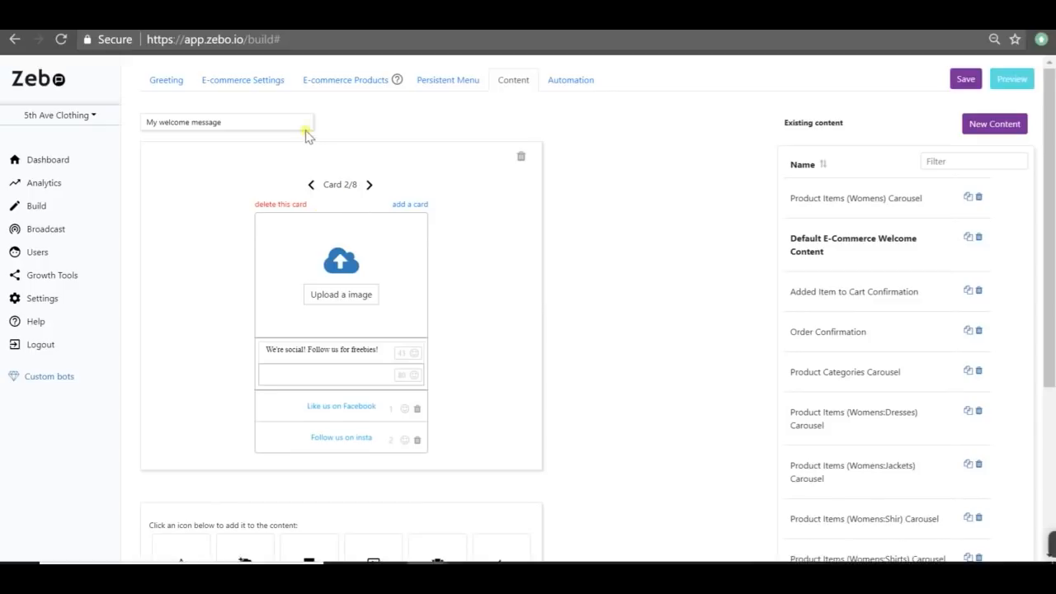
Step: Save the bot with the edited second card of "My welcome message"
click(966, 82)
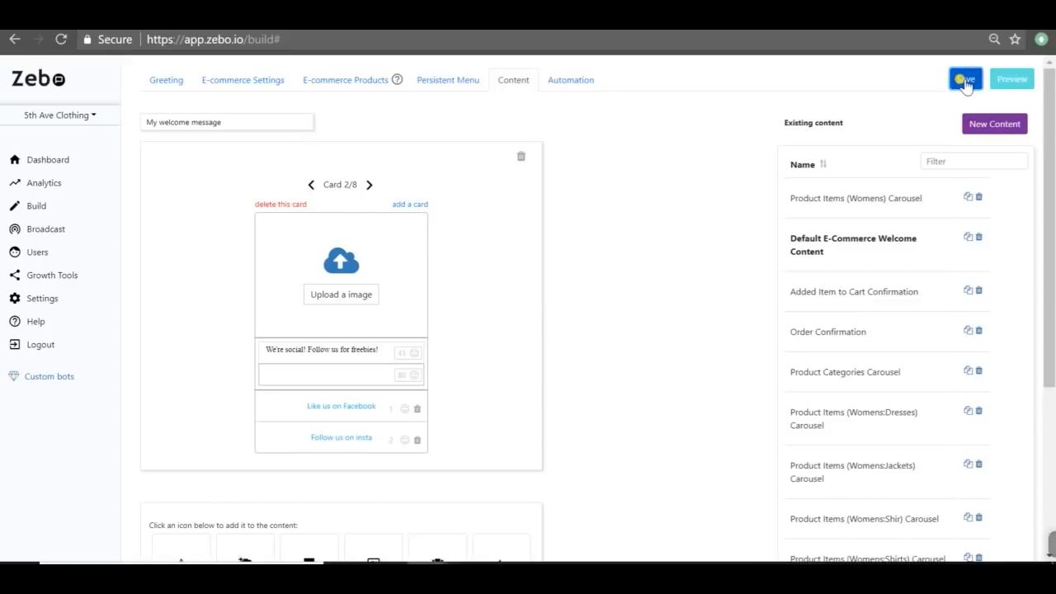
scroll(499, 268, down, 2)
scroll(499, 268, up, 3)
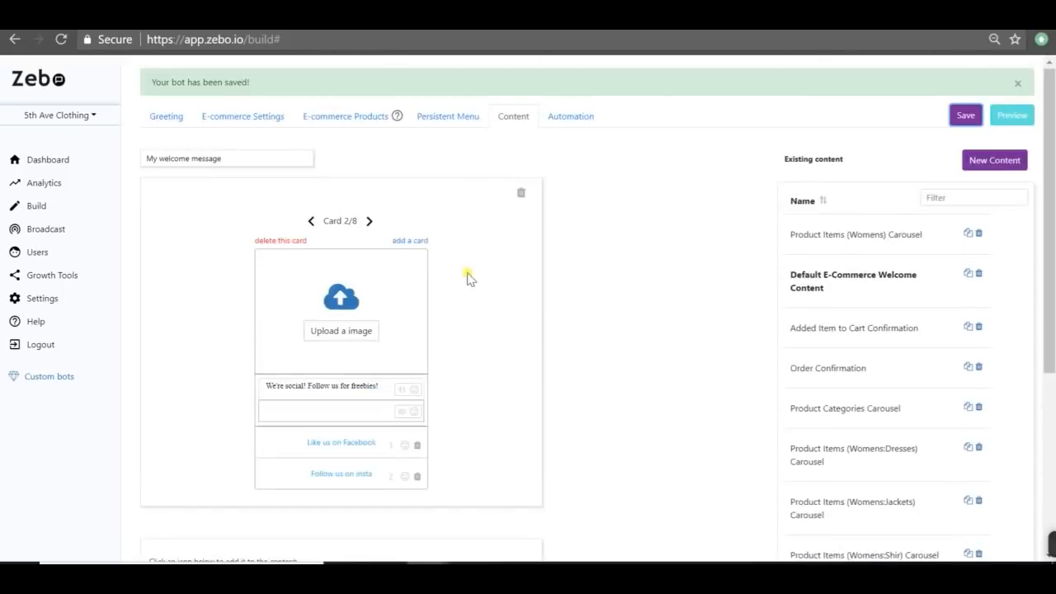
Step: Create a new content block and name it "Shipping policy"
click(994, 162)
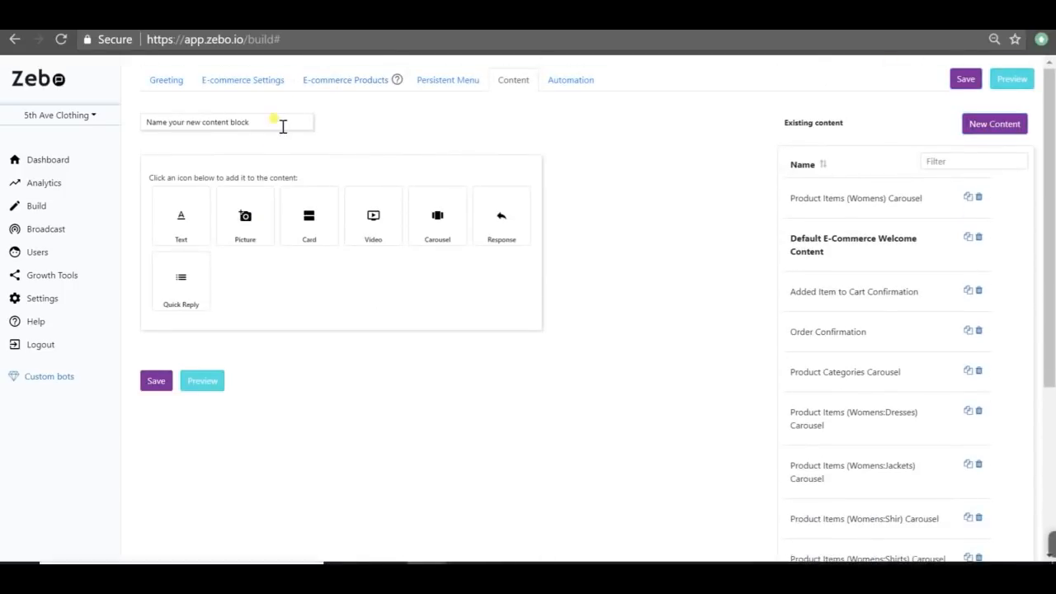
drag(283, 122, 2, 113)
text(Shipping policy)
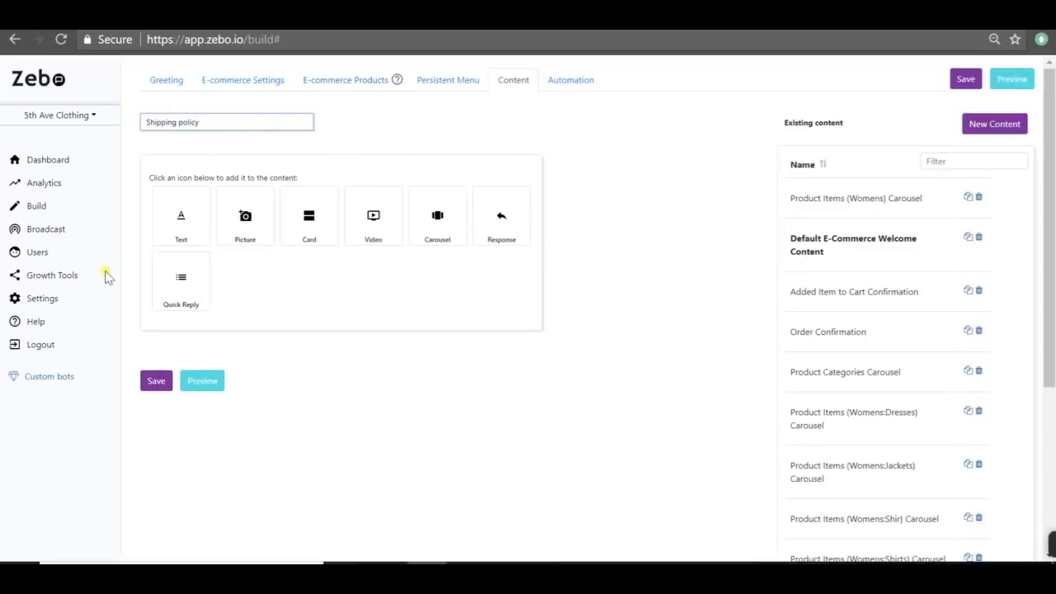
click(172, 230)
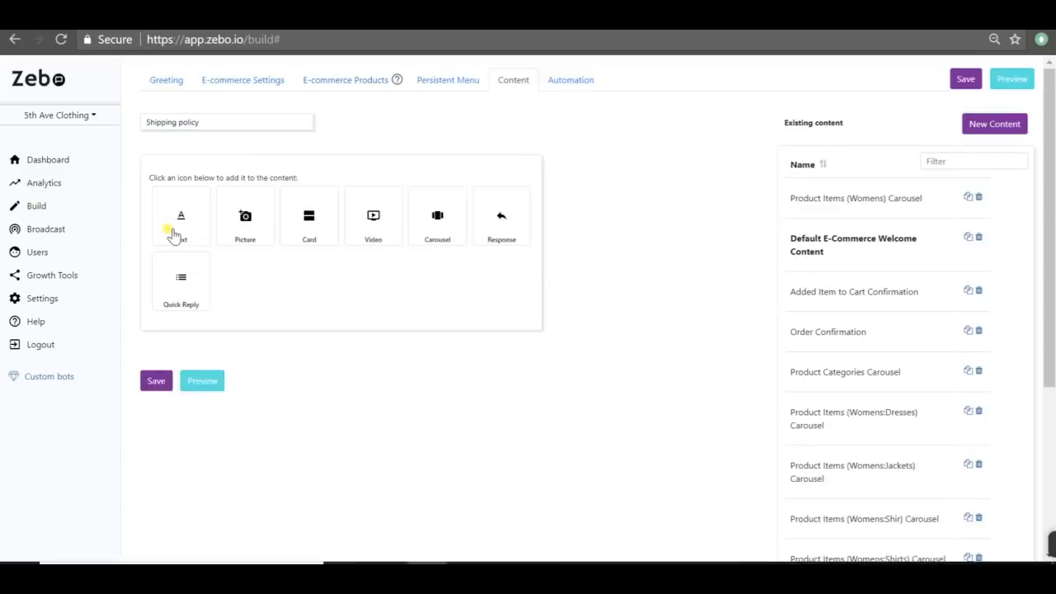
click(285, 193)
text(y)
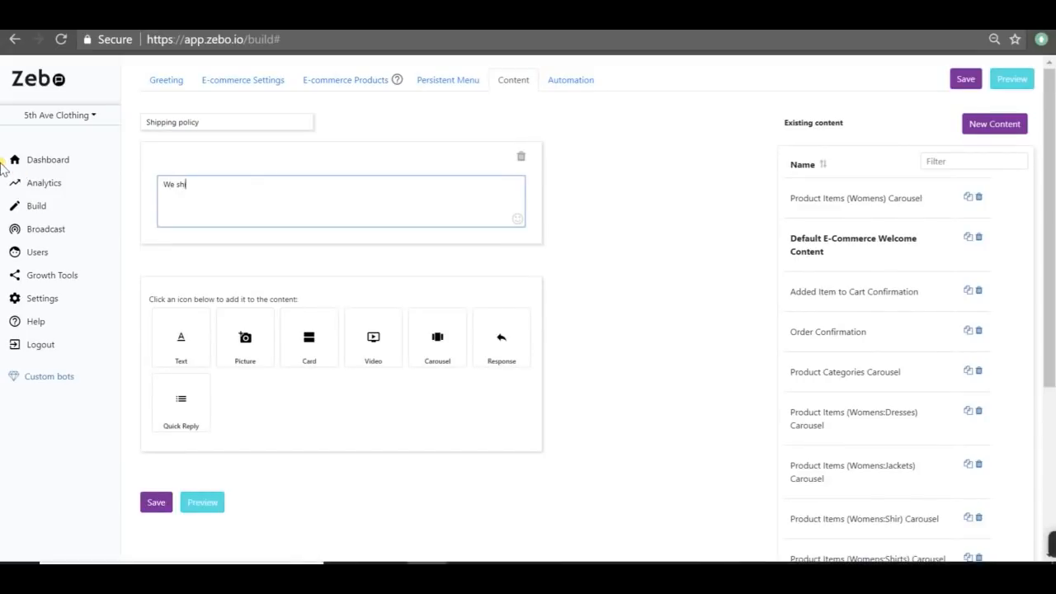
key(BackSpace)
key(BackSpace)
key(BackSpace)
key(BackSpace)
key(BackSpace)
key(BackSpace)
key(BackSpace)
key(BackSpace)
key(BackSpace)
text(Products are delivered in 3-)
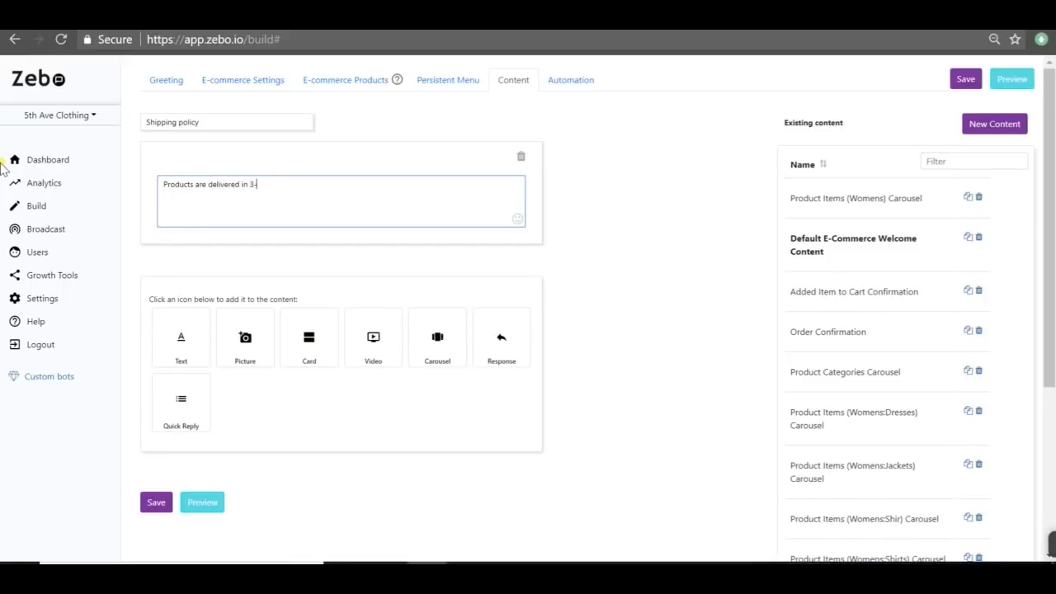
text(days. For)
text( retunrs)
key(BackSpace)
key(BackSpace)
text(rns please)
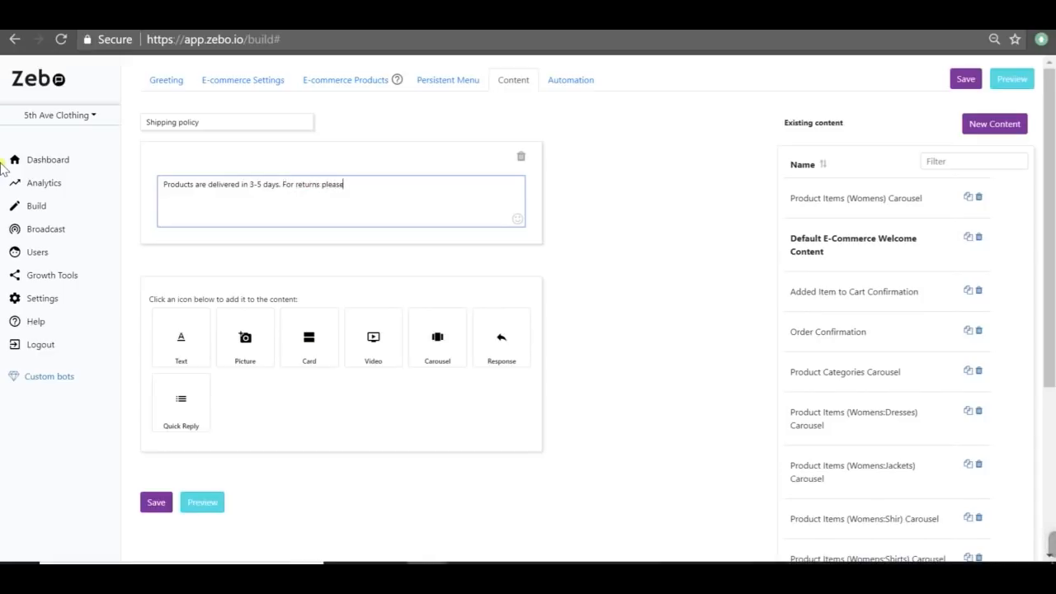
text( fill in this form to initiate a)
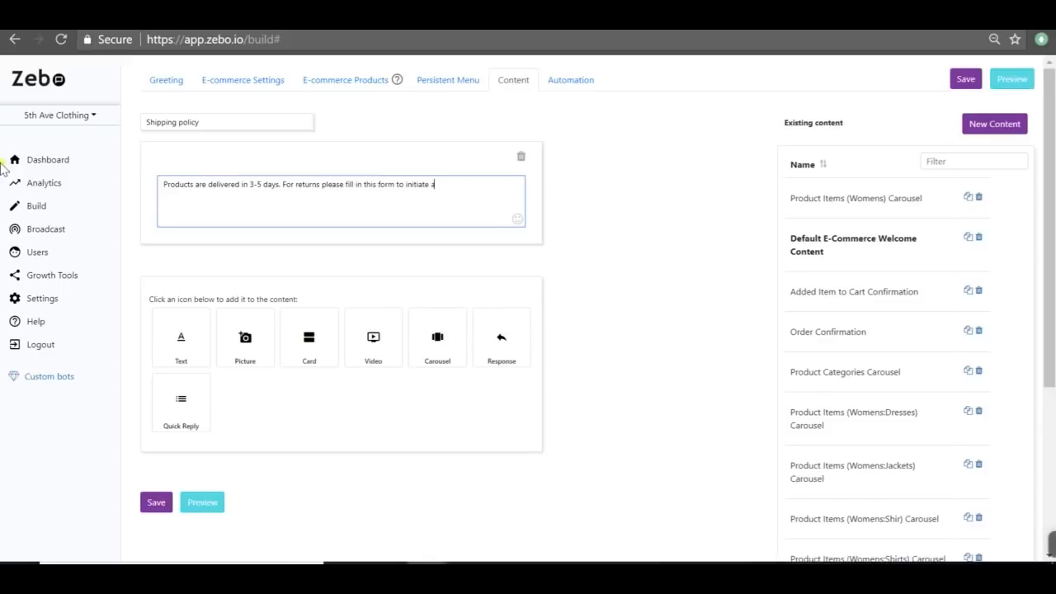
text( return https://f...)
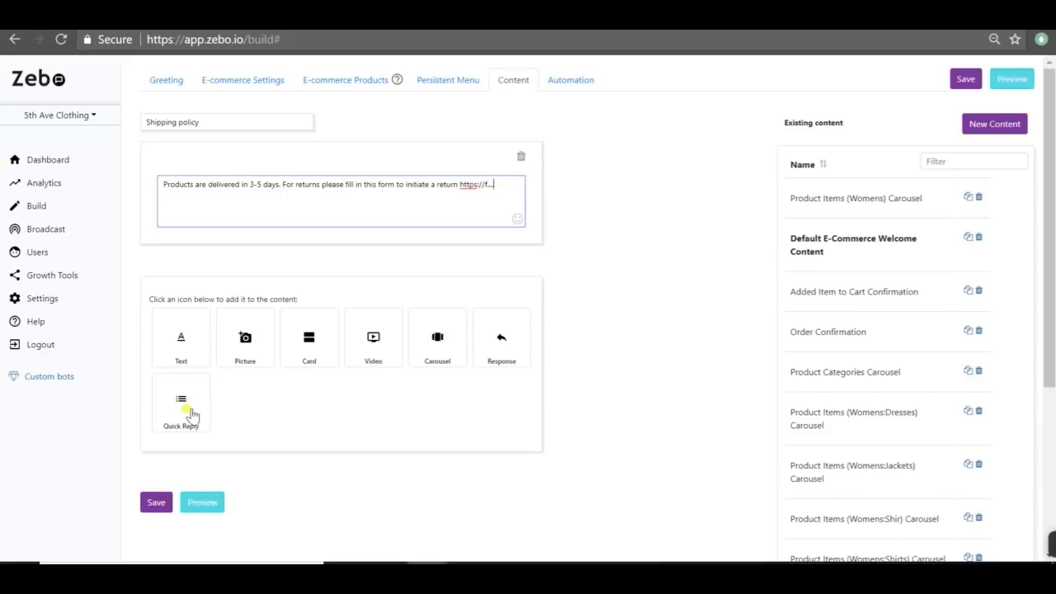
Step: Delete the trial card added below the text and save the "Shipping policy" content
click(318, 351)
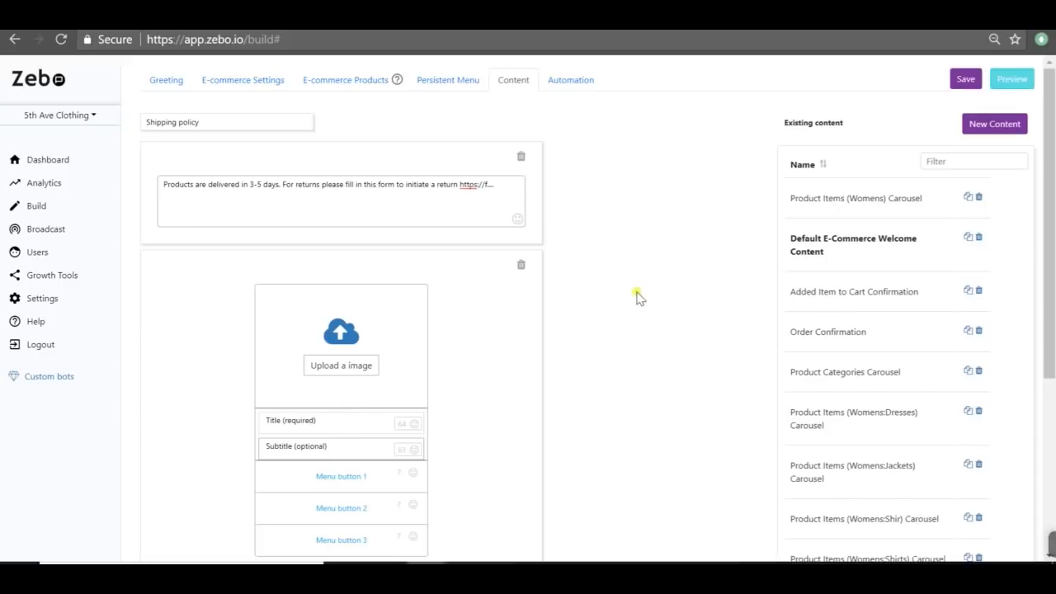
click(521, 265)
scroll(208, 443, down, 1)
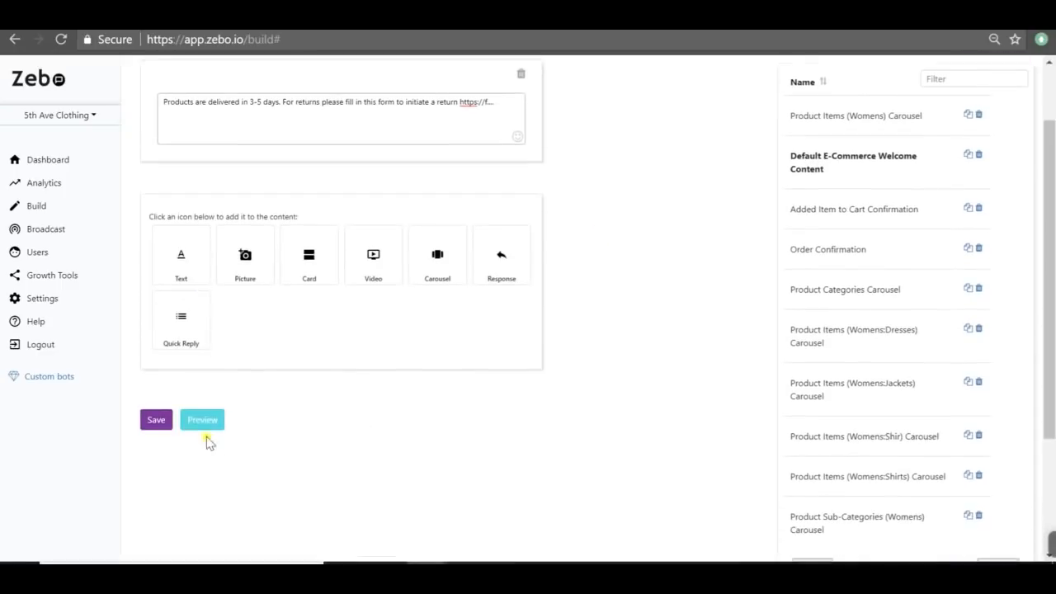
click(165, 423)
Step: In "My welcome message", make the first card's "Shipping policy" button show the "Shipping policy" content, and save the bot
click(977, 198)
text(welcom)
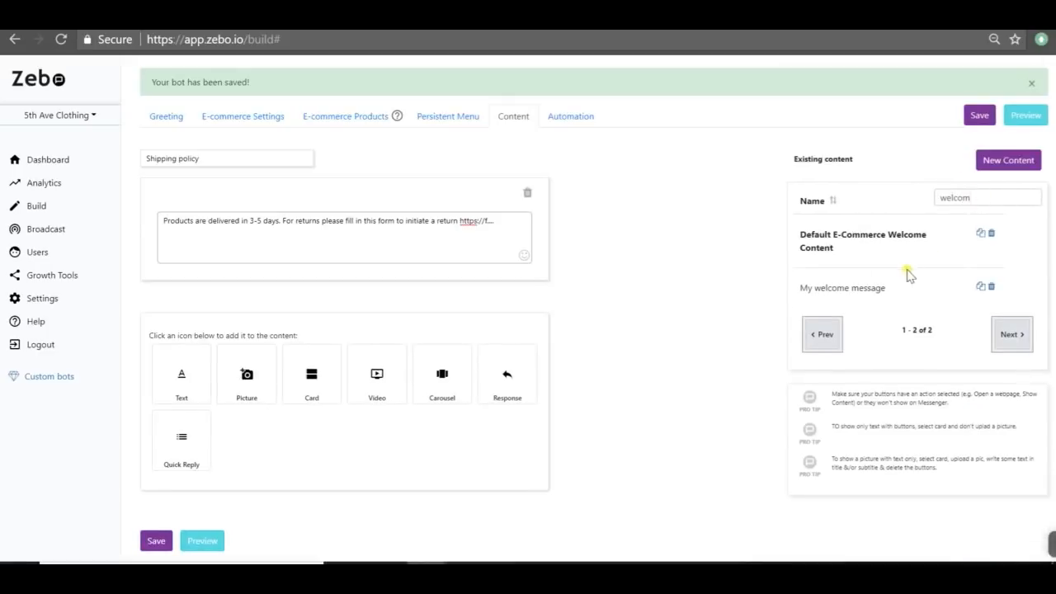
click(862, 290)
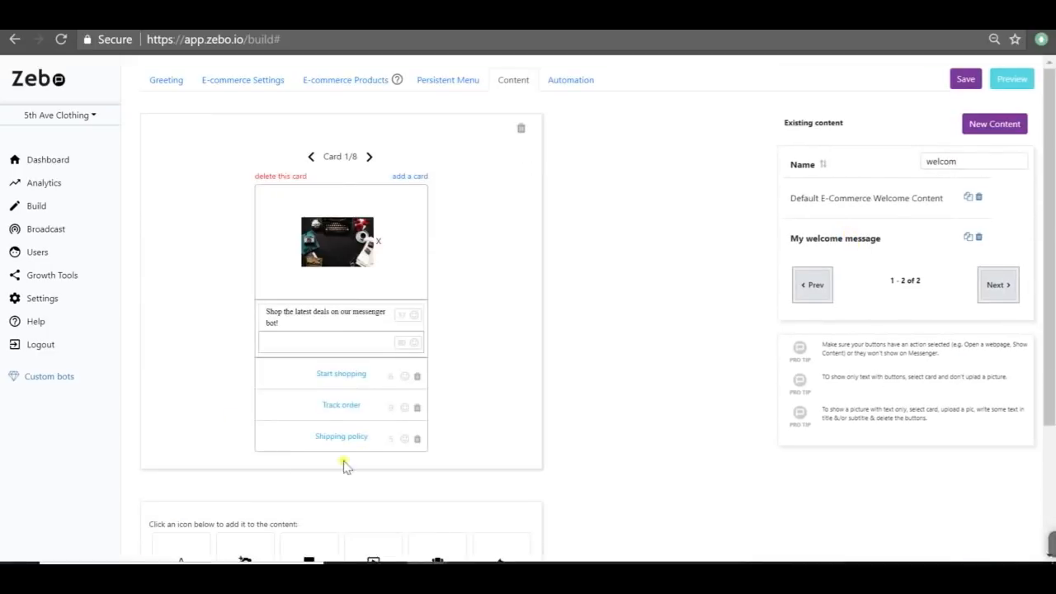
click(371, 439)
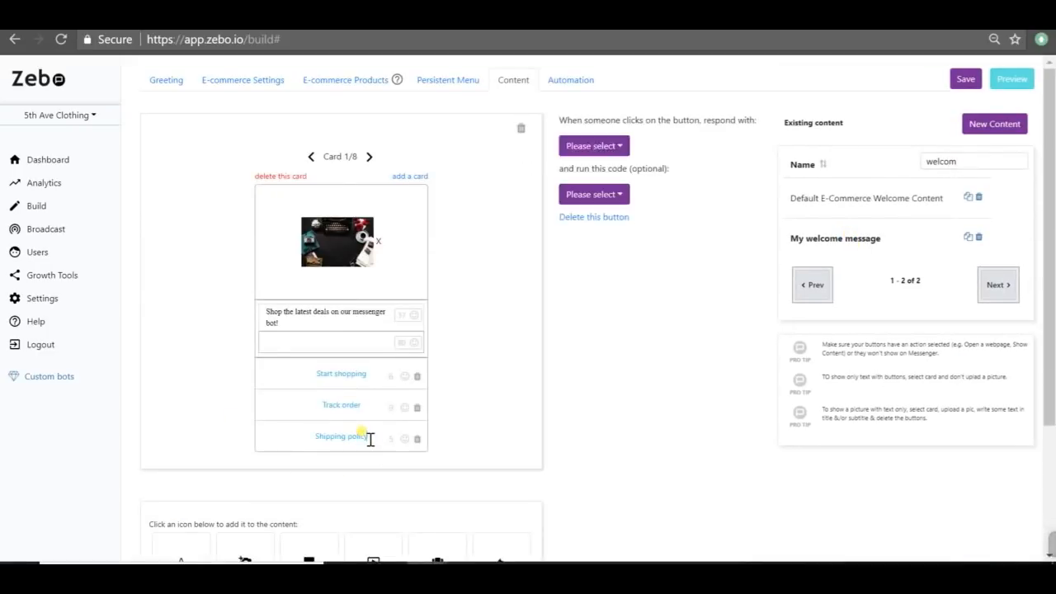
click(608, 145)
click(616, 170)
click(616, 172)
scroll(642, 285, down, 3)
scroll(642, 286, down, 5)
scroll(641, 283, up, 4)
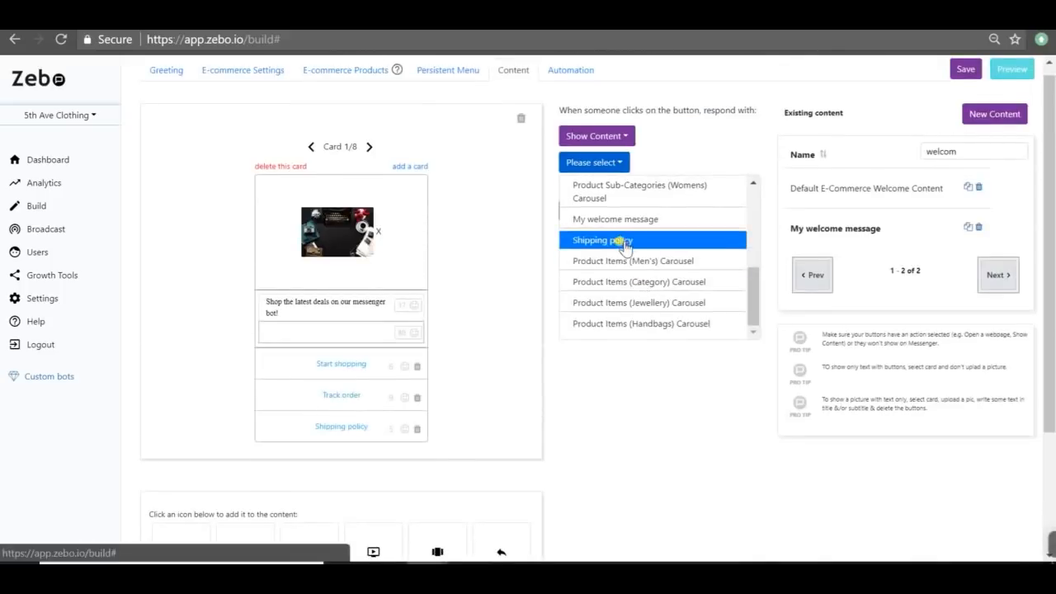
click(620, 240)
click(965, 71)
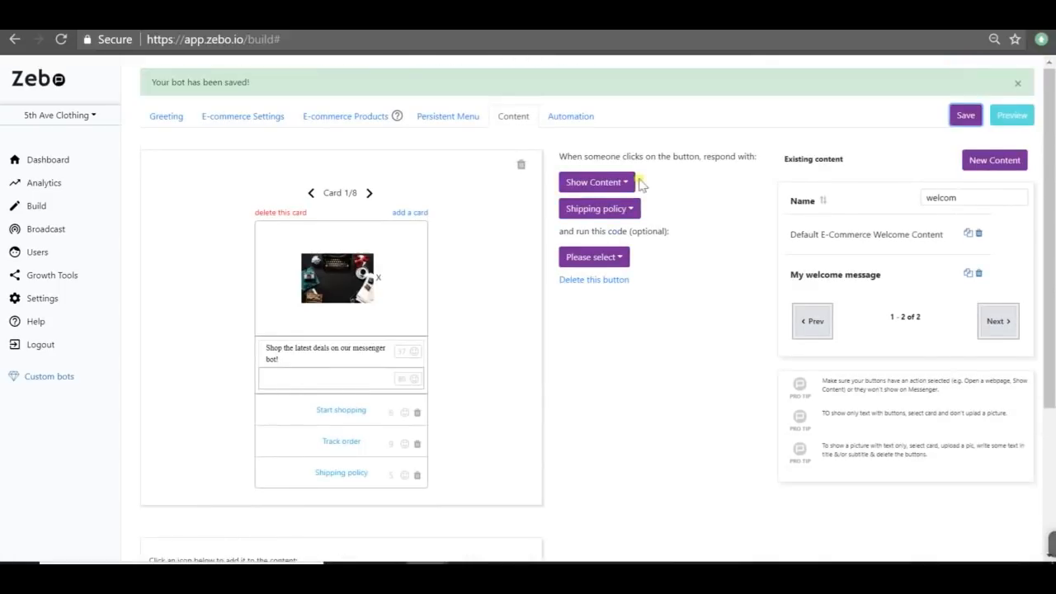
Step: Set the default welcome message in the bot's automation settings to "My welcome message" and save
click(567, 121)
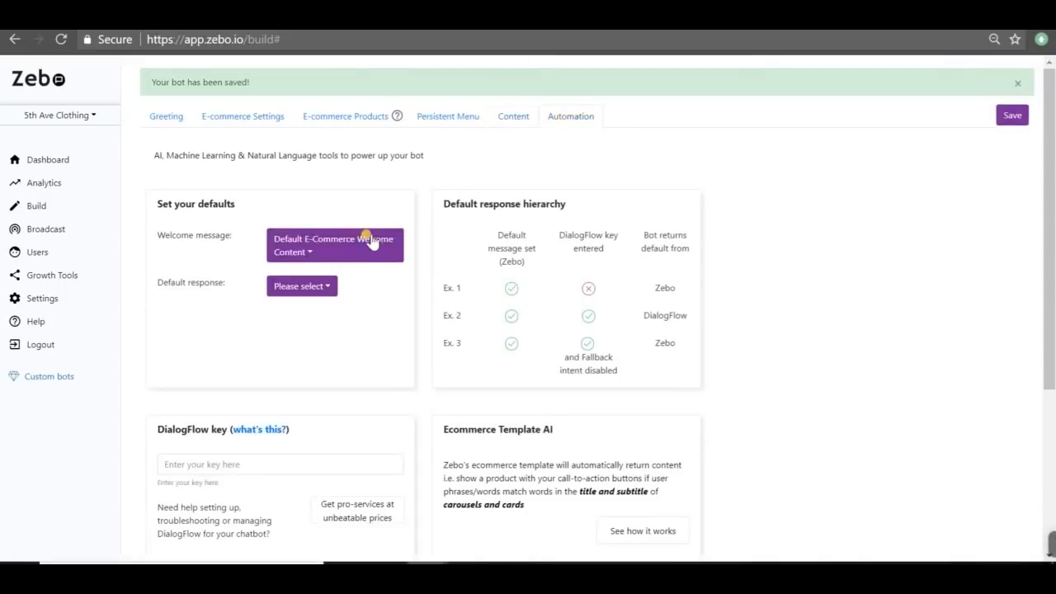
click(315, 255)
scroll(338, 378, down, 3)
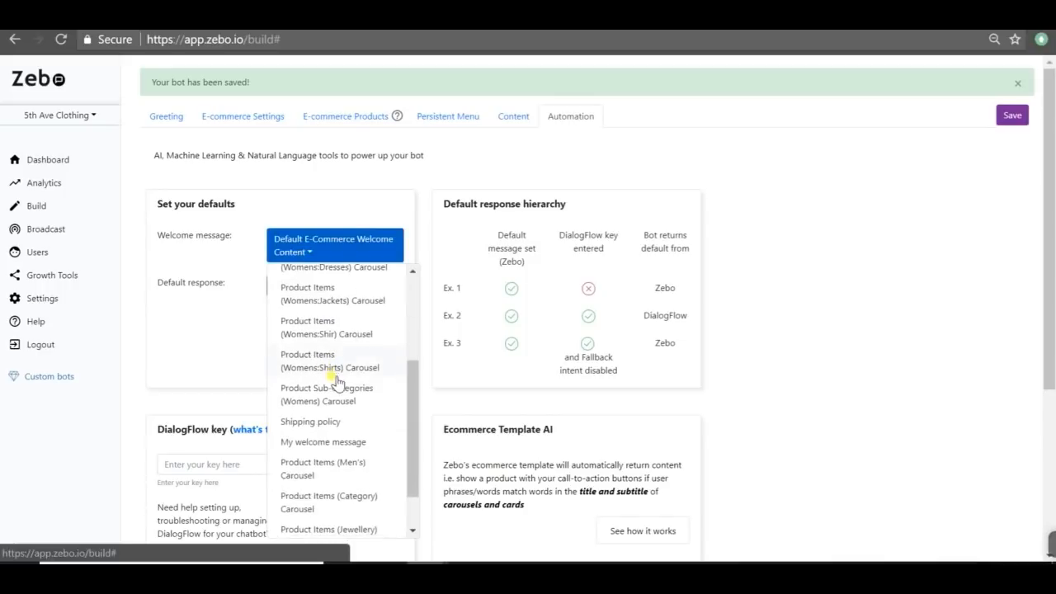
click(345, 351)
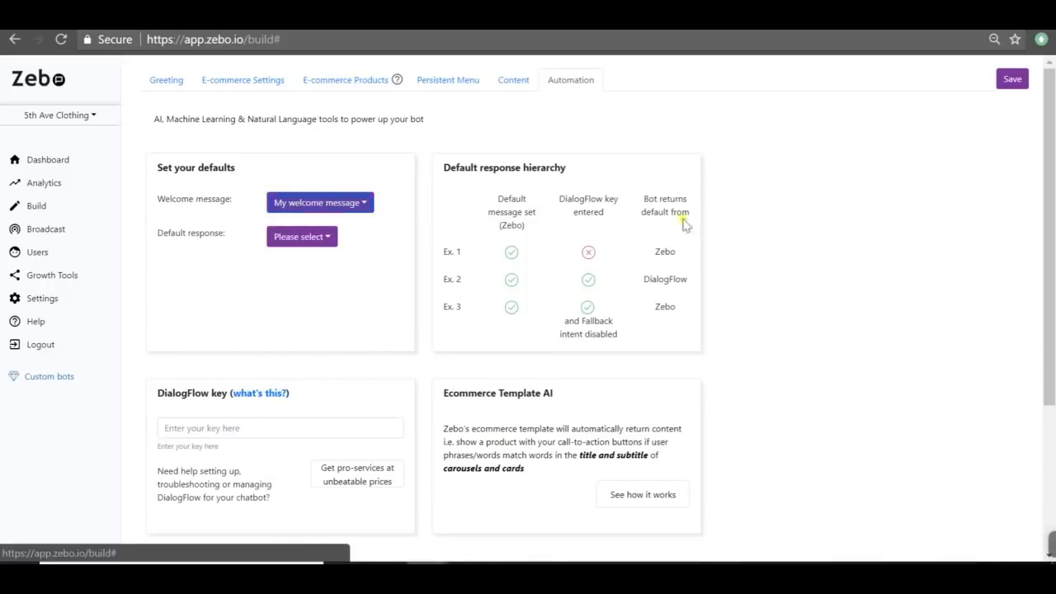
scroll(314, 284, down, 3)
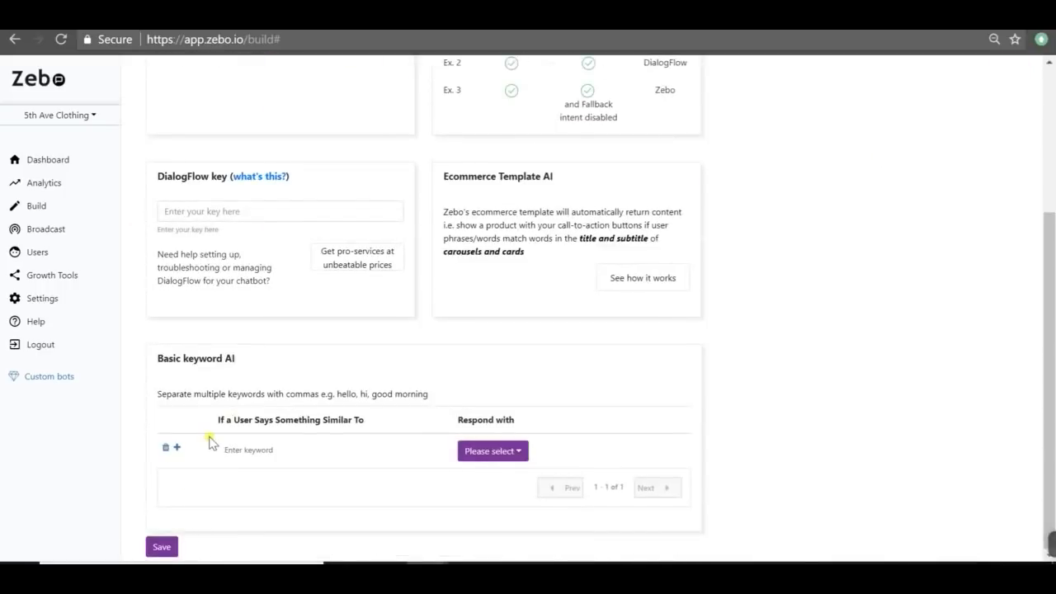
click(161, 546)
Step: Enter the keyword "return" under Basic keyword AI and choose the content it responds with
scroll(289, 372, down, 5)
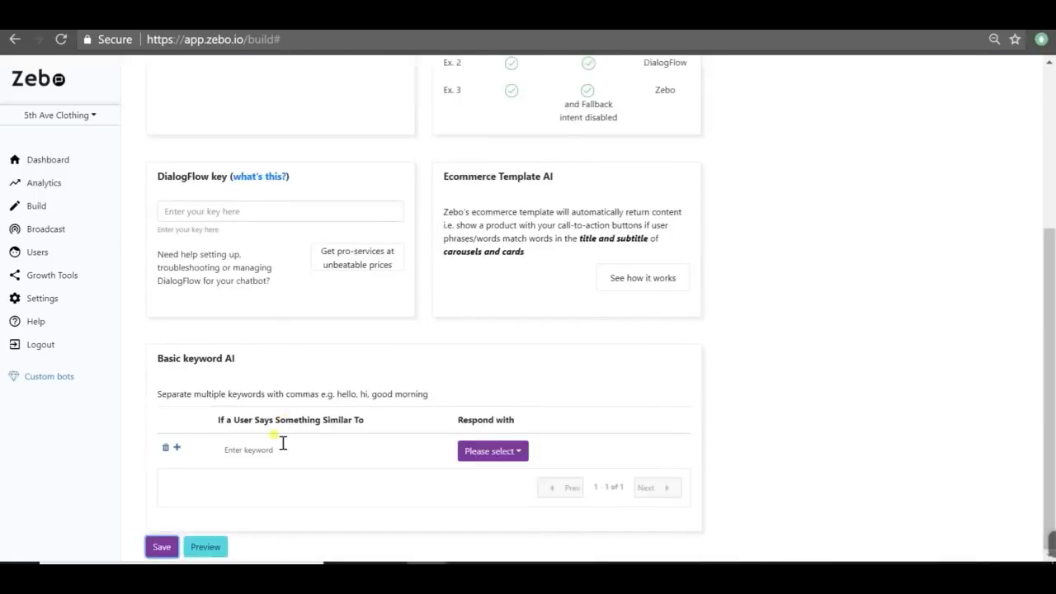
drag(283, 450, 144, 449)
text(return)
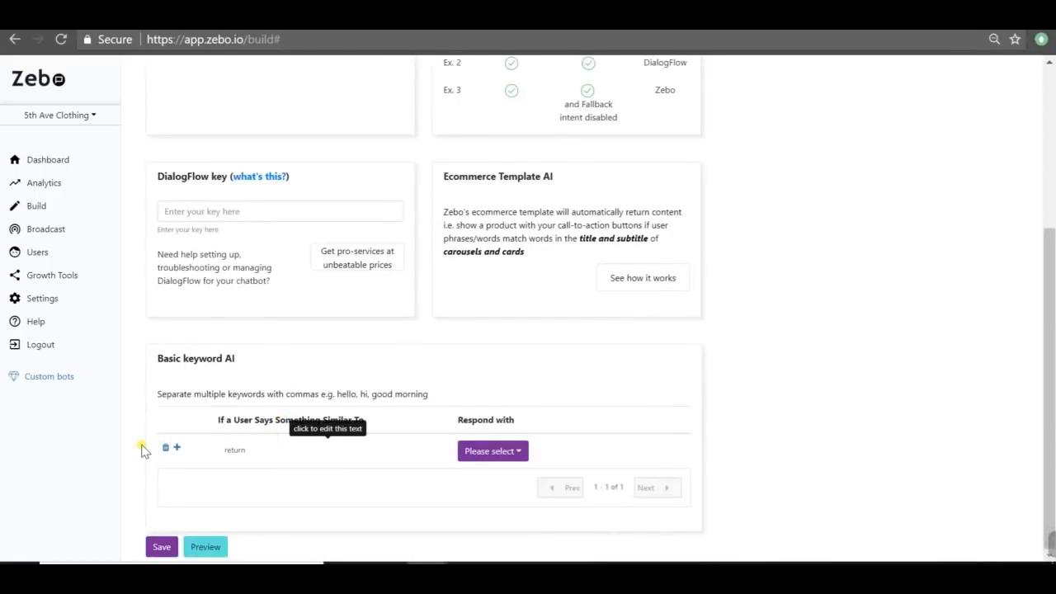
click(502, 452)
scroll(343, 480, down, 5)
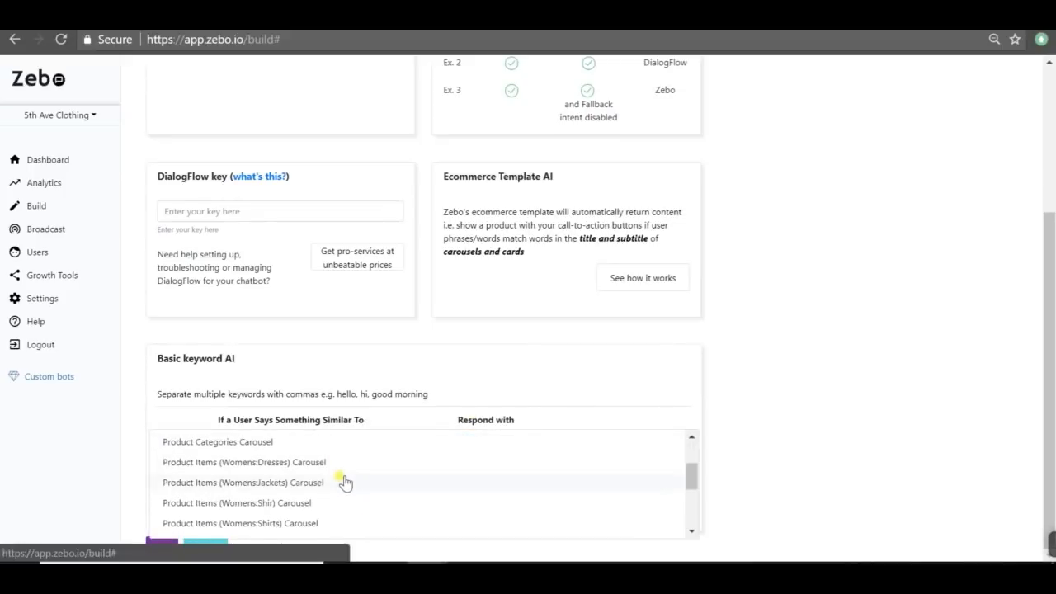
click(344, 481)
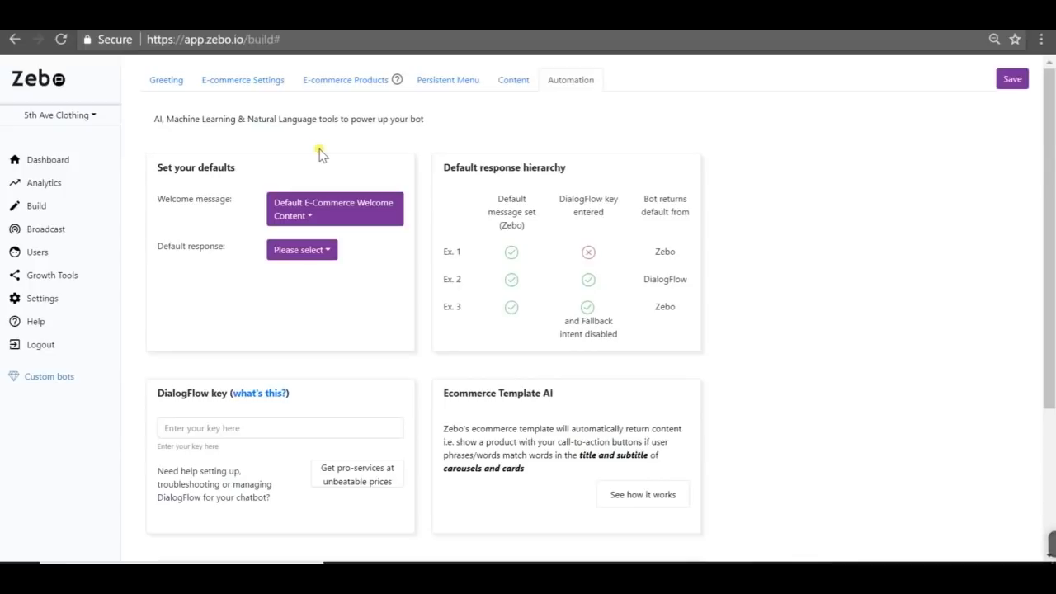
Step: Review the categories and sub categories assigned in the e-commerce products table
click(350, 89)
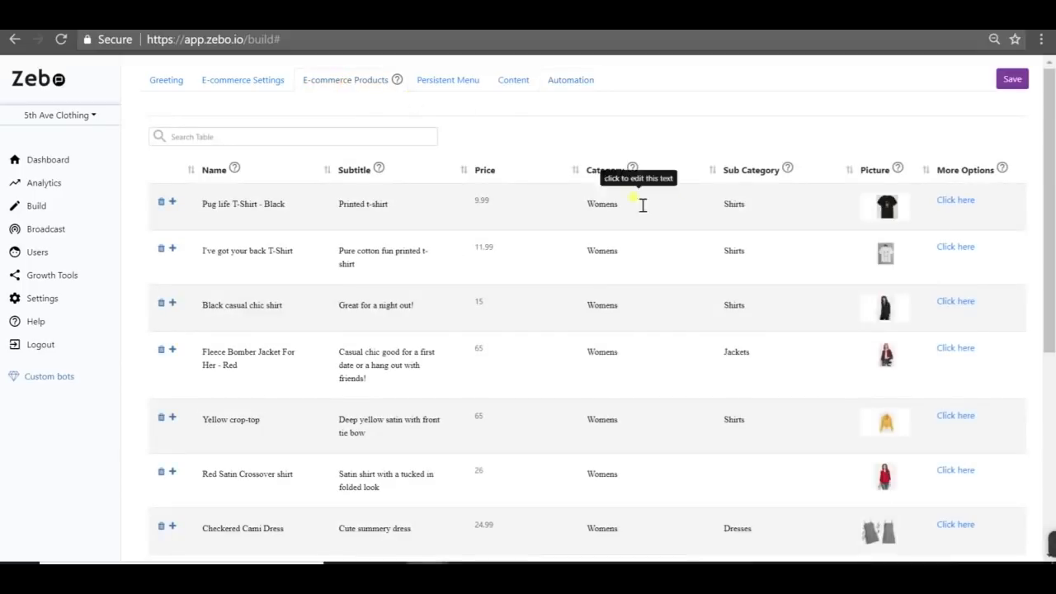
scroll(701, 474, down, 3)
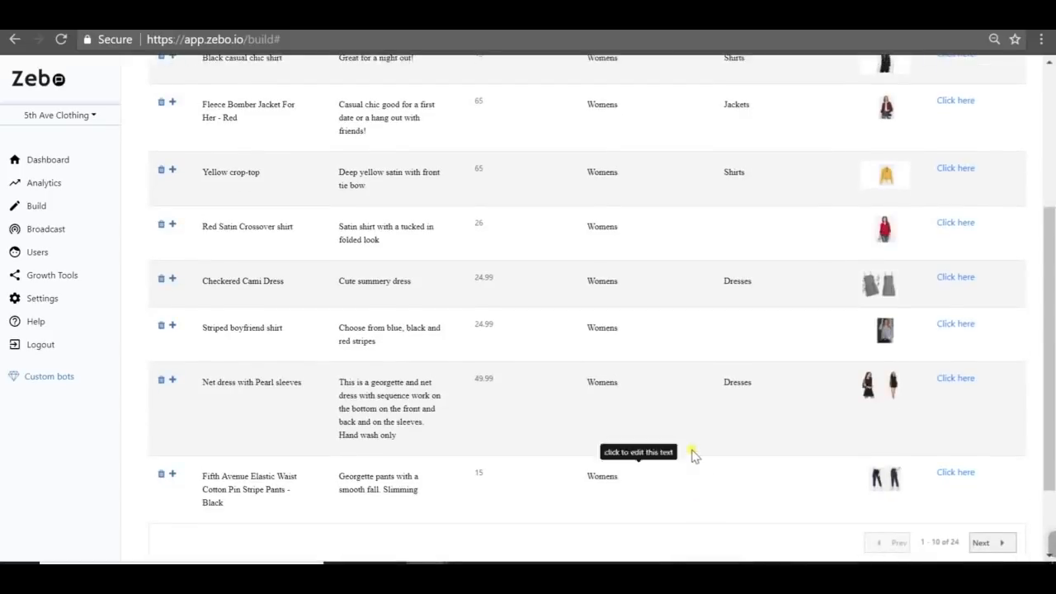
scroll(680, 442, up, 1)
scroll(680, 444, up, 2)
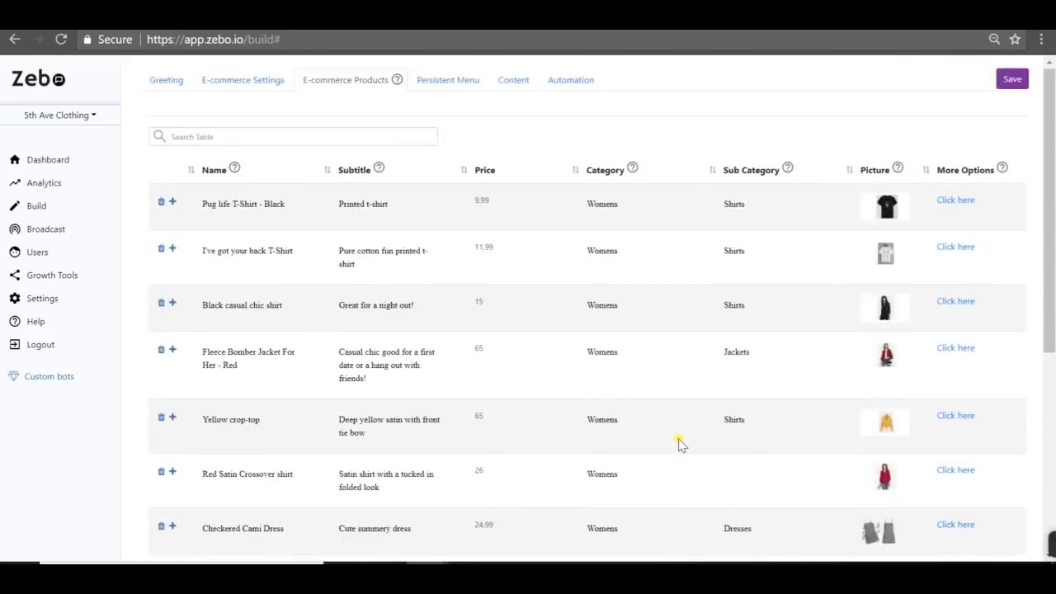
Step: Examine the cards of the Product Categories Carousel and the product item carousels in the existing content list
click(513, 79)
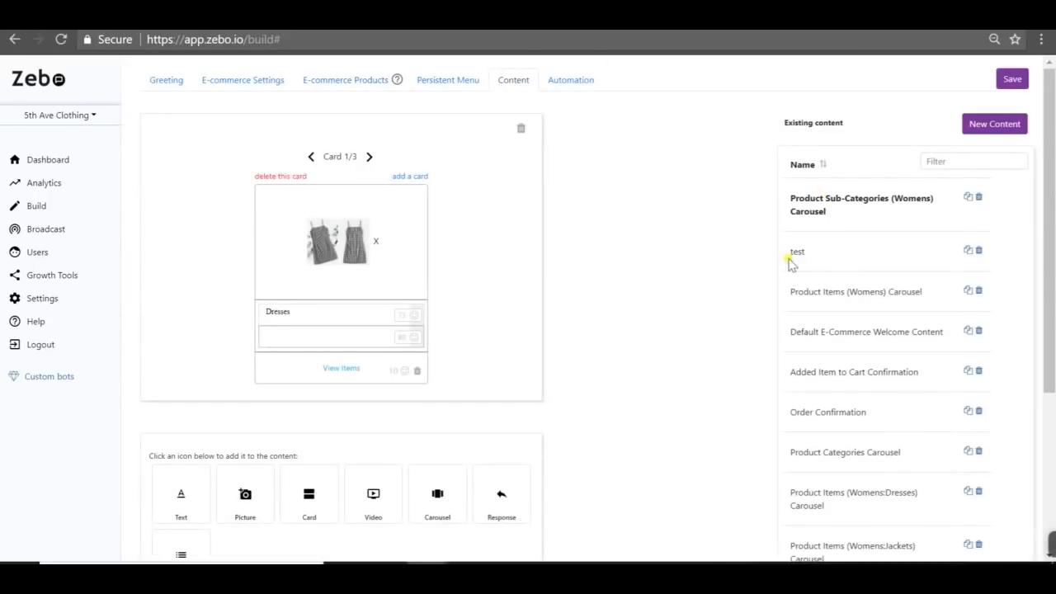
click(857, 452)
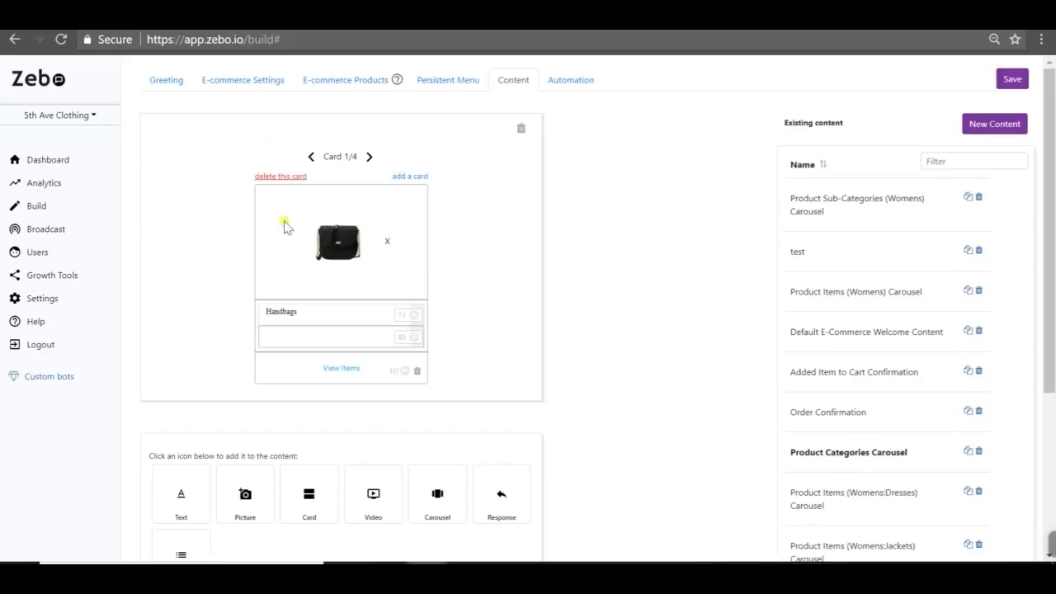
click(368, 158)
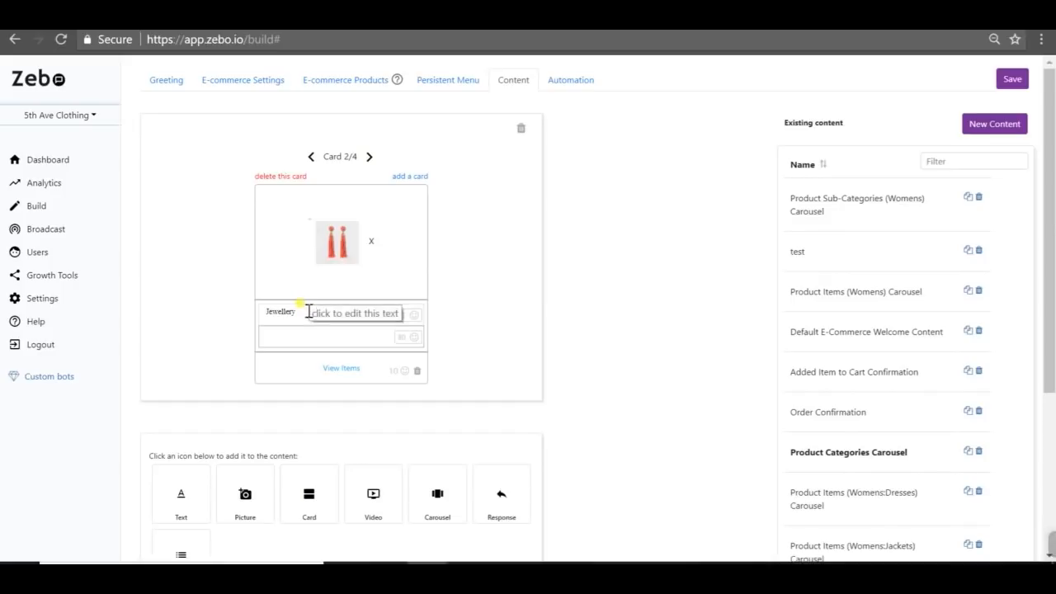
scroll(868, 413, down, 2)
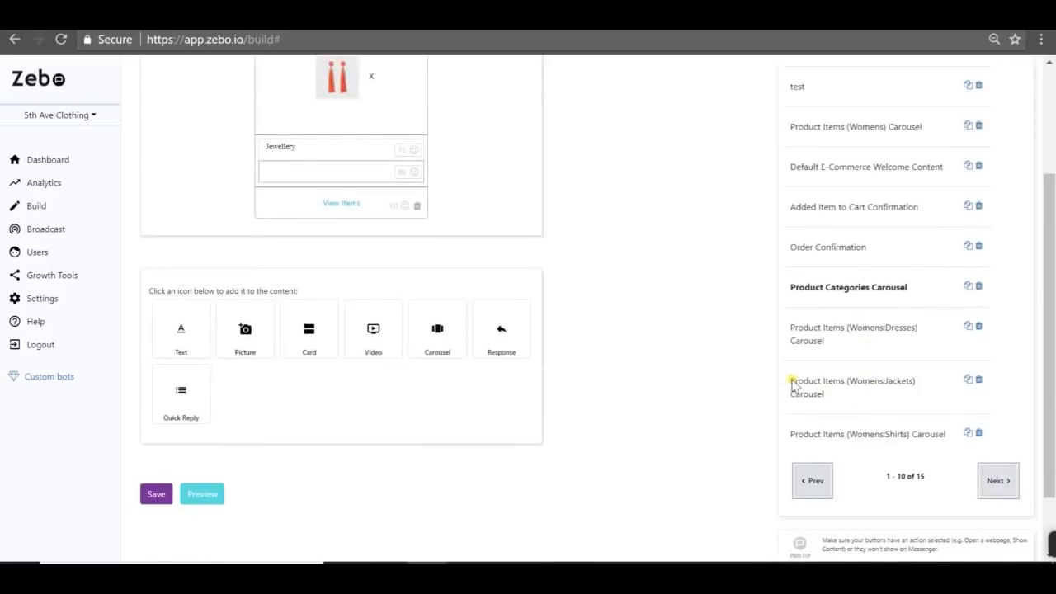
click(890, 385)
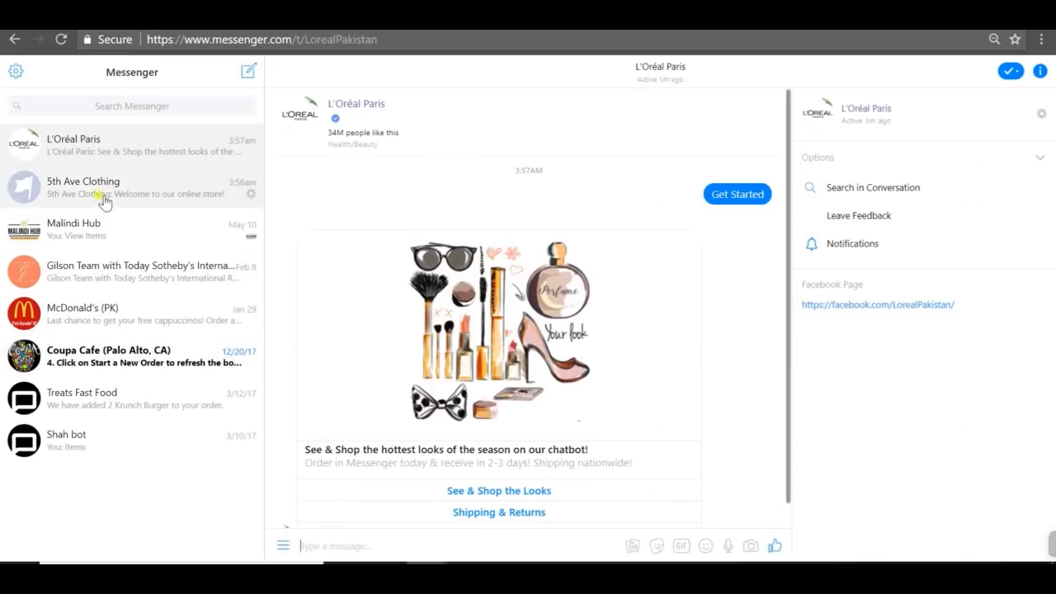
Step: Start shopping in the 5th Ave Clothing Messenger conversation and browse the category carousel through to the Womens card
click(103, 197)
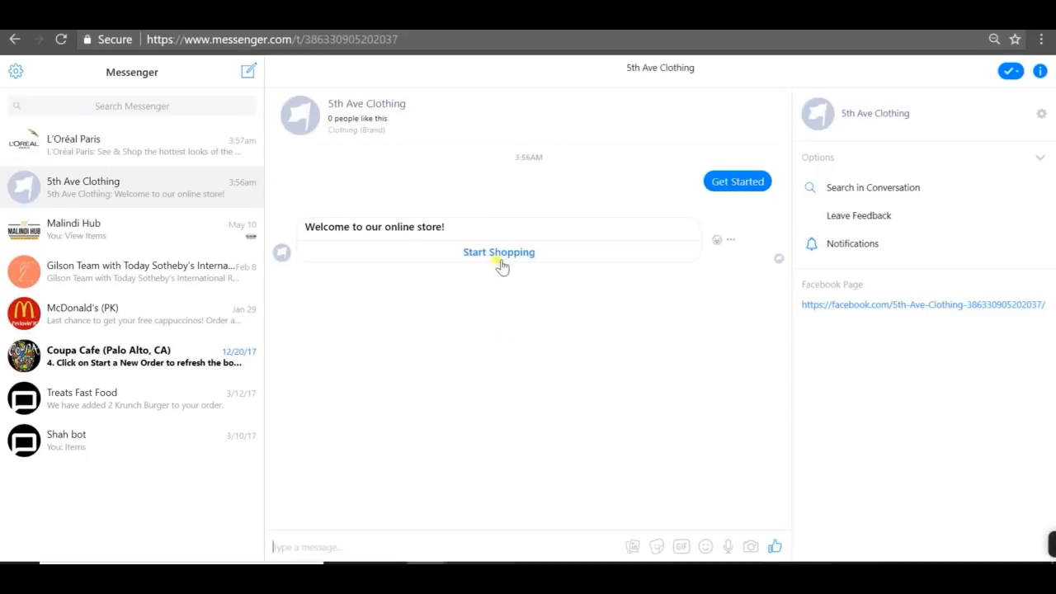
click(500, 263)
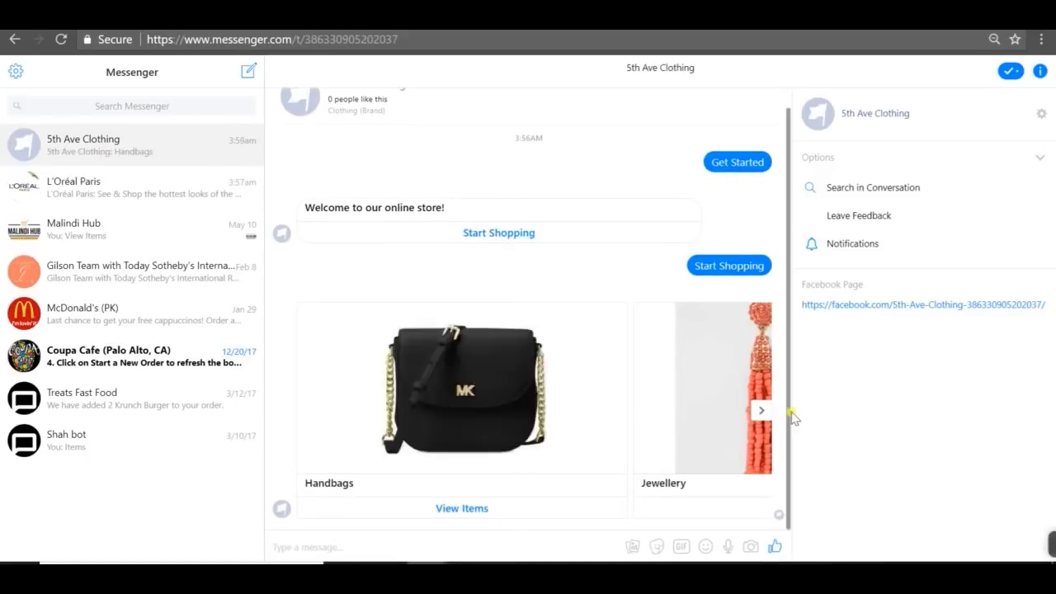
click(761, 413)
click(761, 412)
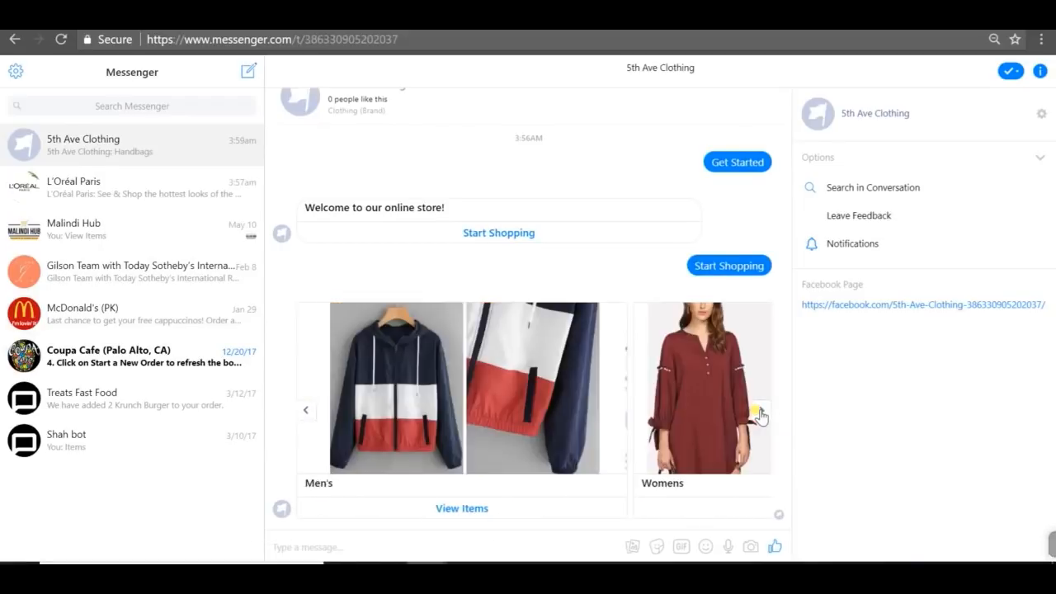
click(761, 410)
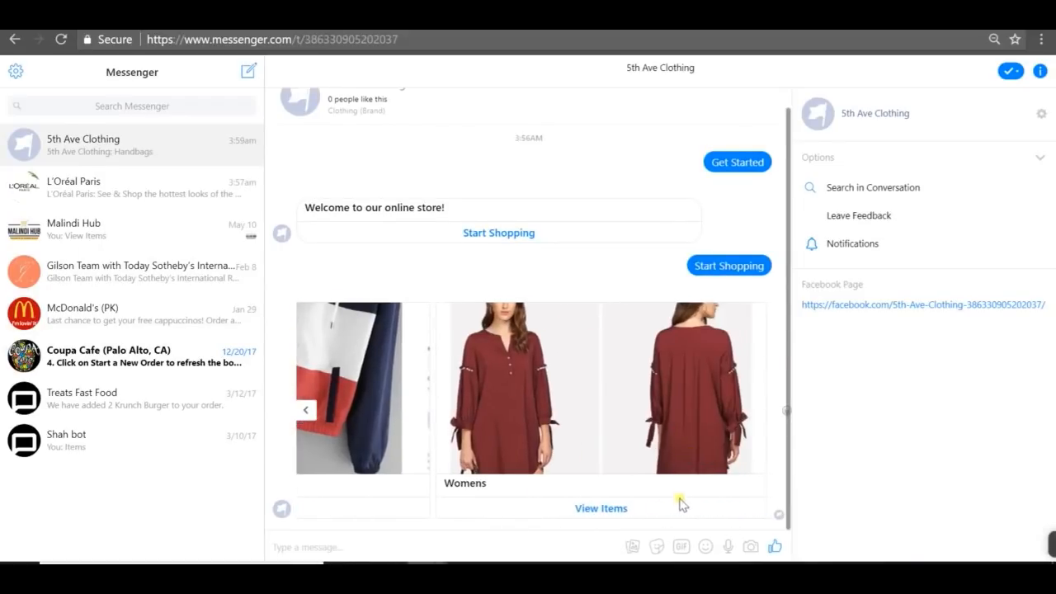
Step: View the Womens items in the Messenger conversation, browse the sub-category carousel to Shirts and view its items
click(592, 509)
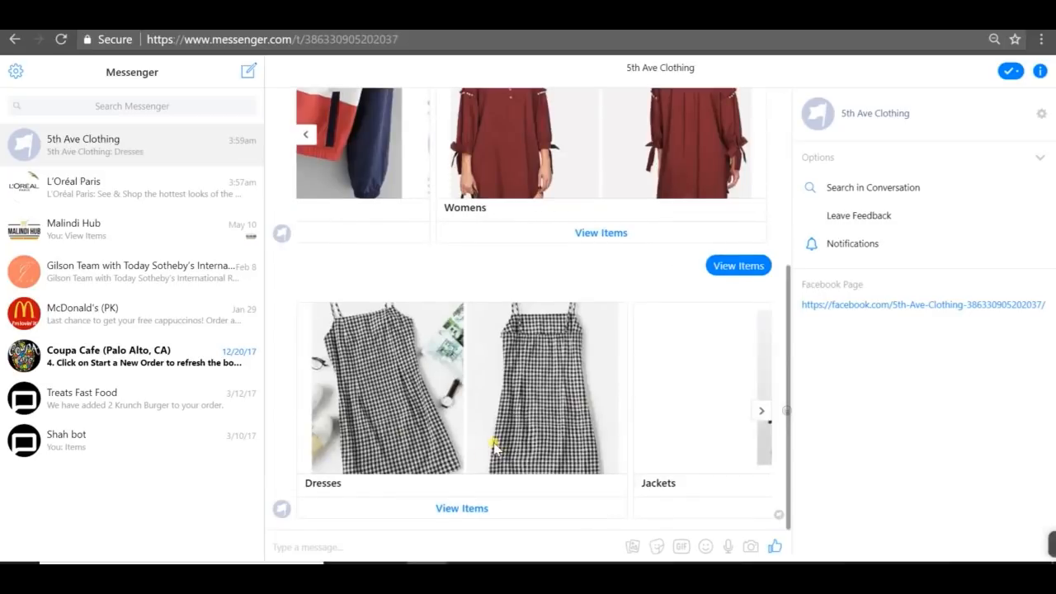
click(760, 412)
click(760, 412)
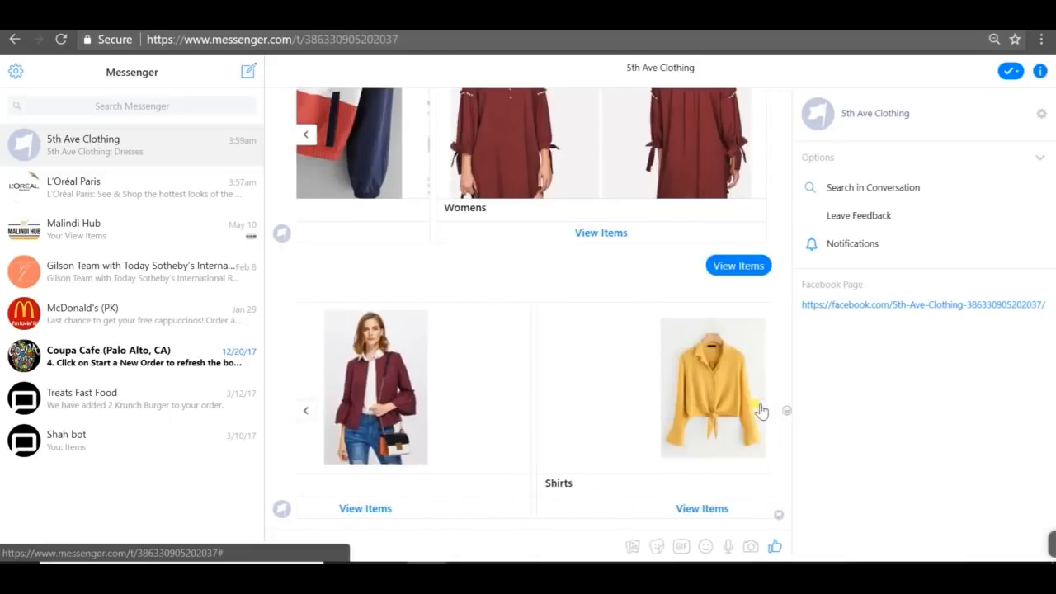
click(571, 508)
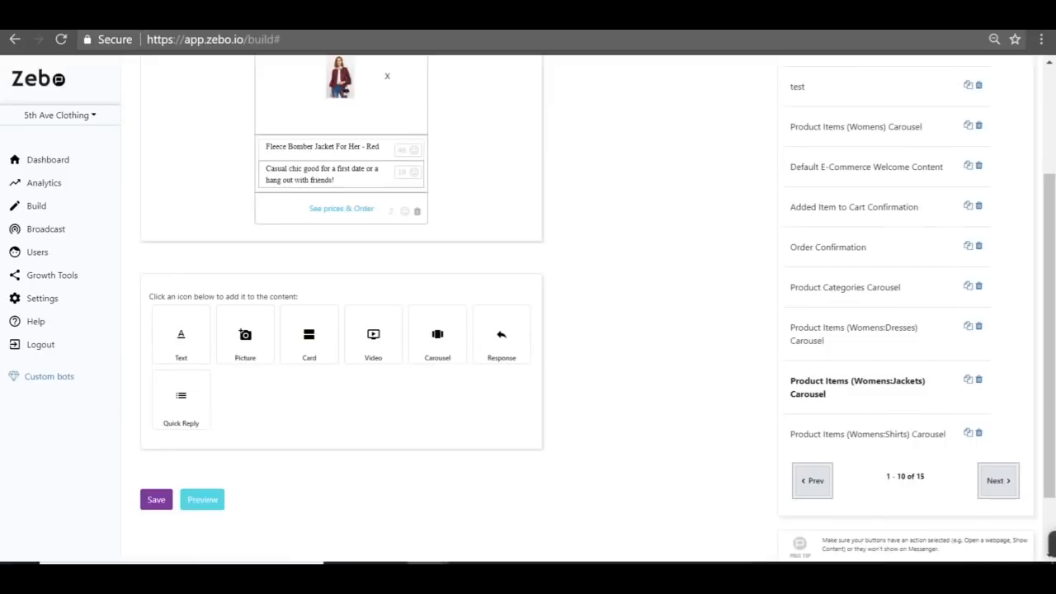
Step: Add a second button labelled "Share with a friend" to the Fleece Bomber Jacket card of the Product Items (Womens:Jackets) Carousel
scroll(353, 299, up, 2)
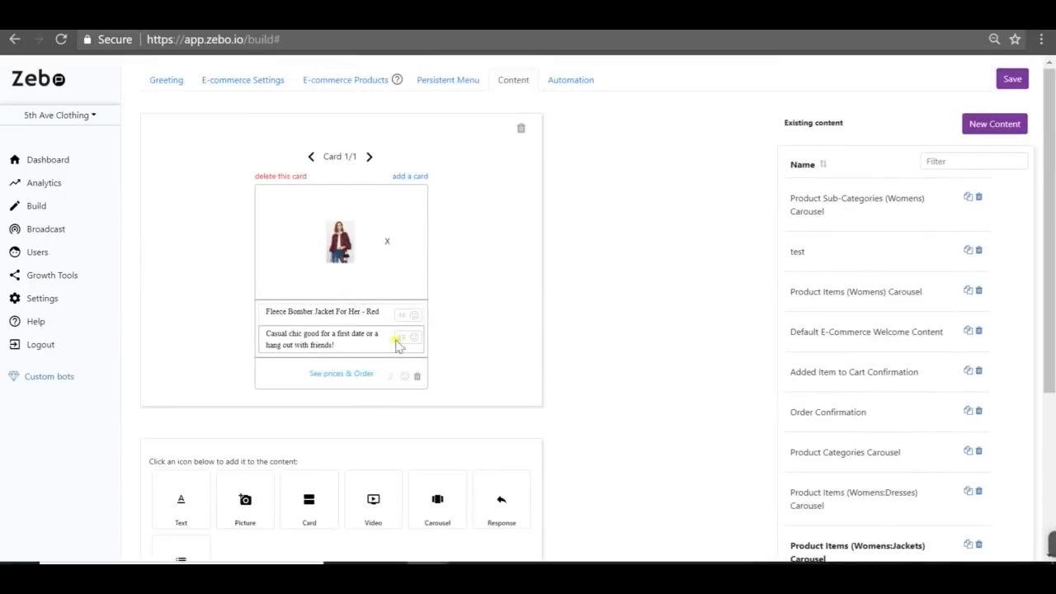
click(373, 376)
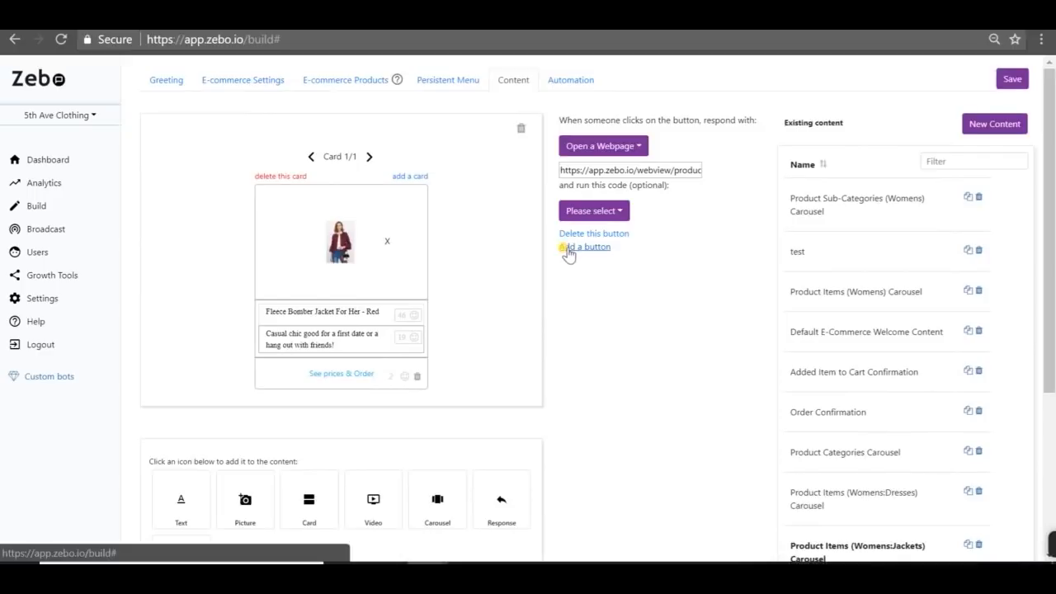
click(566, 247)
drag(359, 406, 314, 396)
text(Sho)
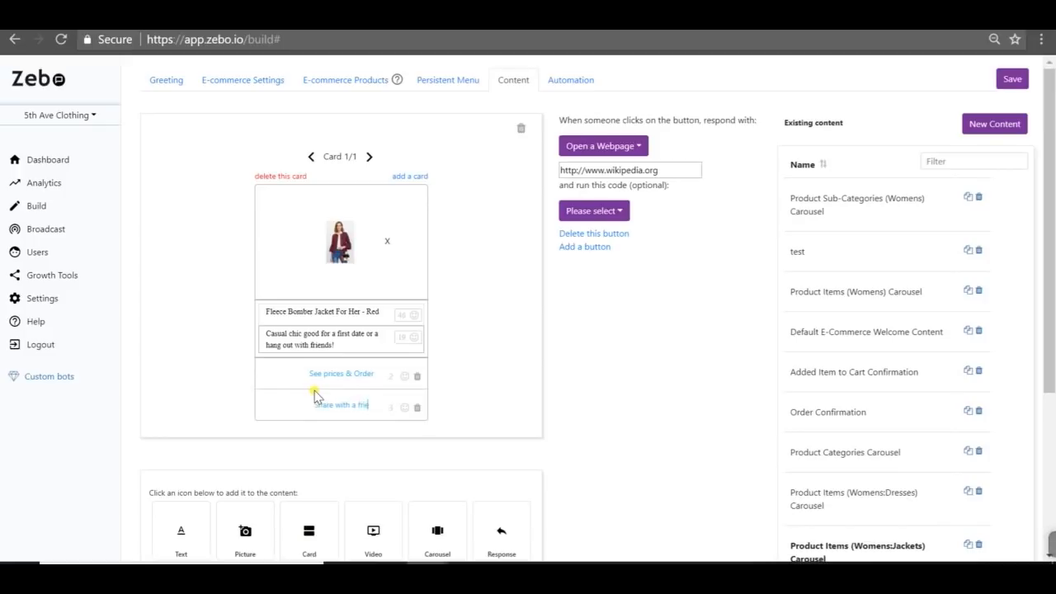
click(581, 246)
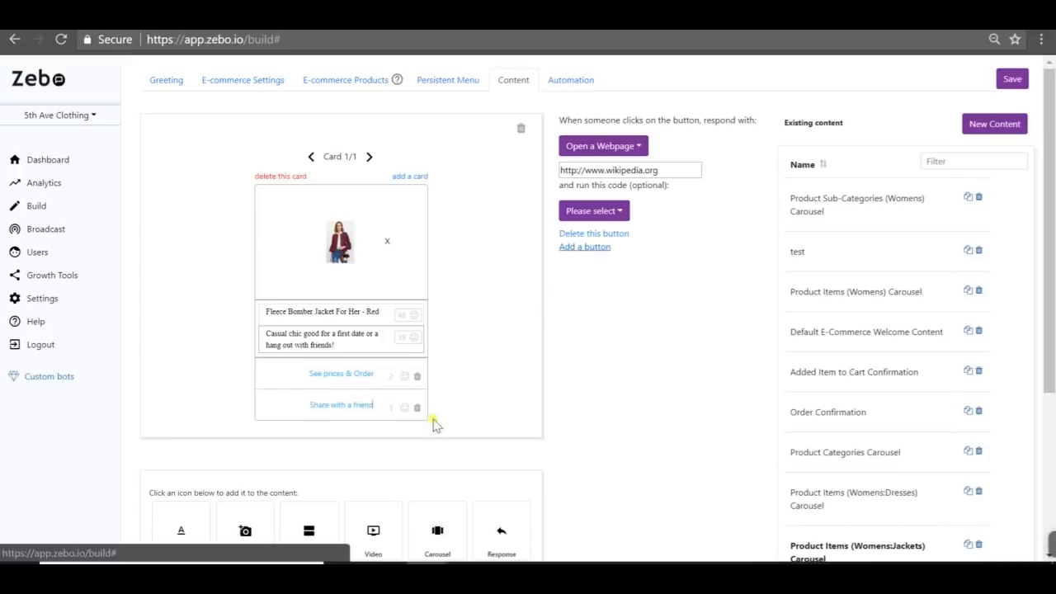
drag(320, 432, 314, 430)
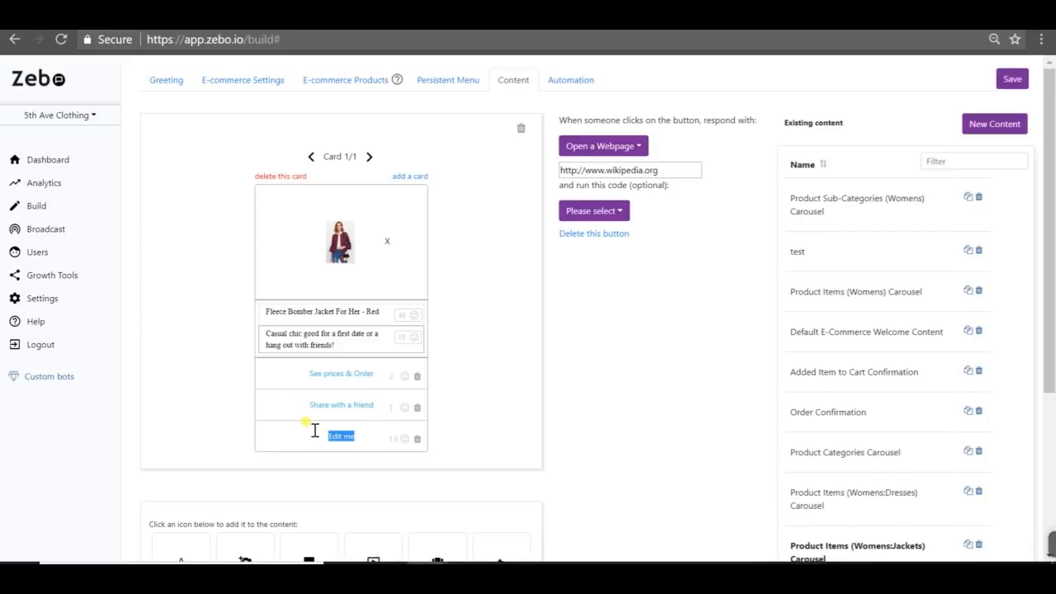
text(See more pictures)
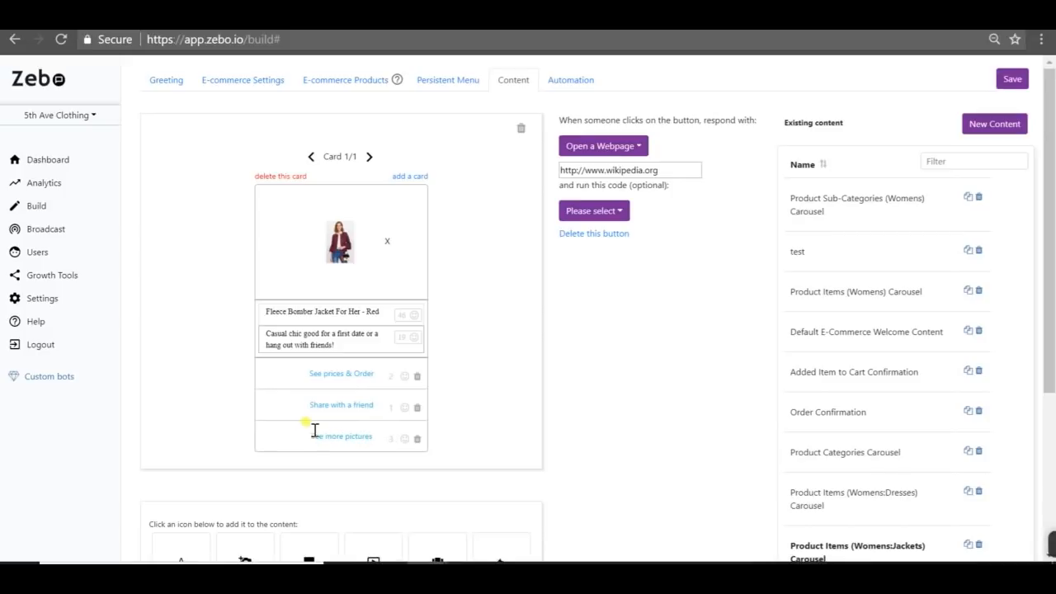
click(640, 170)
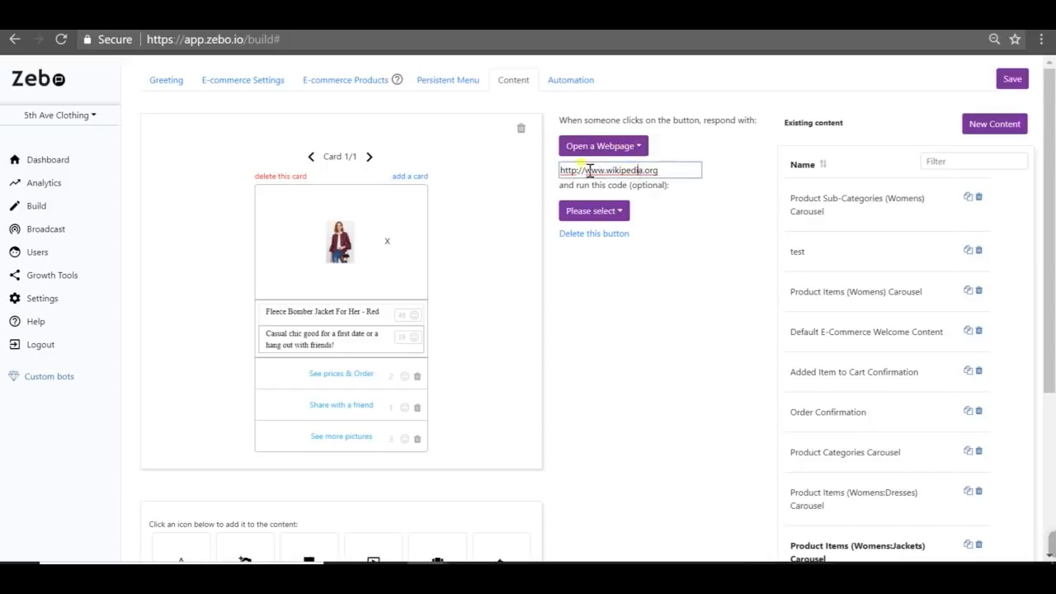
drag(607, 171, 702, 172)
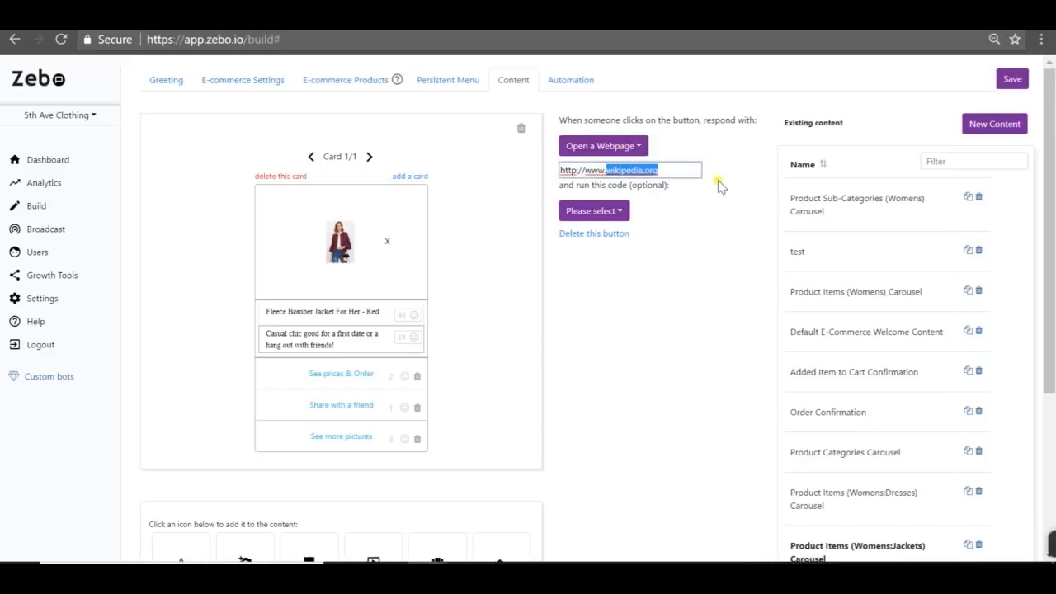
text(5thav)
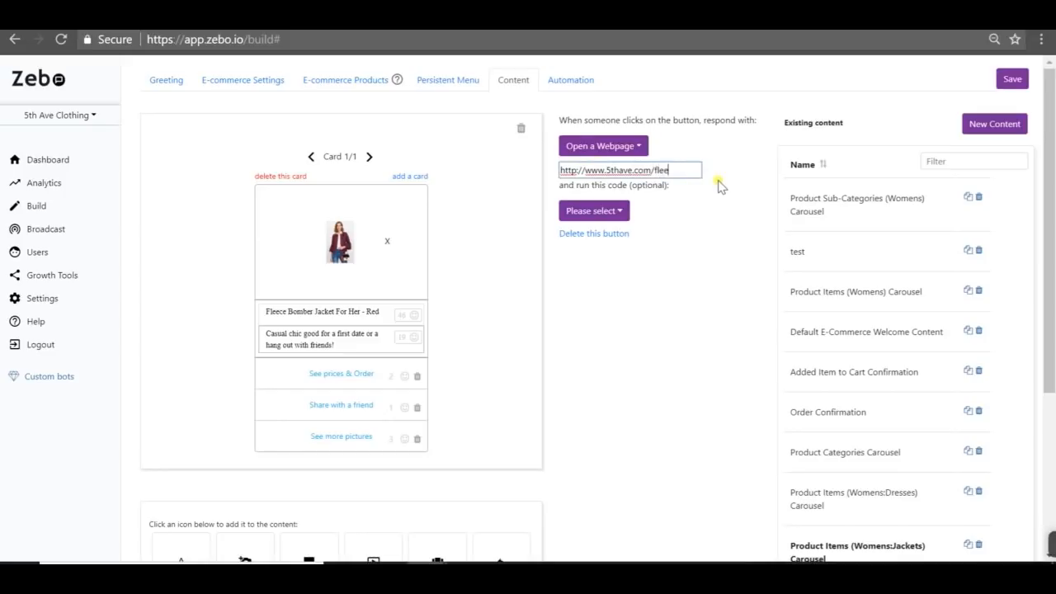
text(e.com/fleece-bomber)
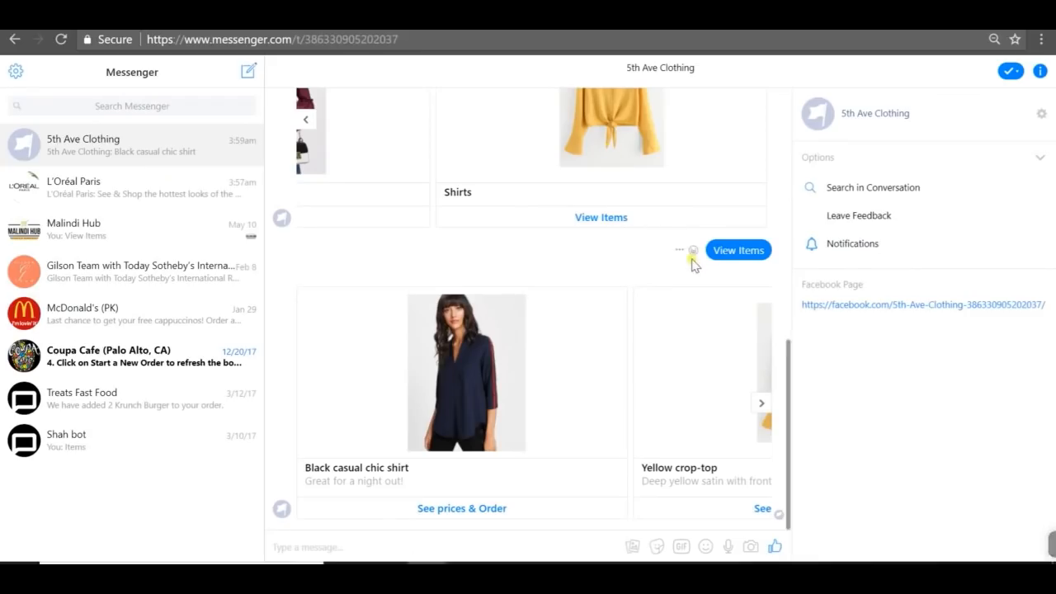
Step: Check the Womens and Men's card images in the first category carousel of the Messenger conversation
scroll(695, 281, up, 5)
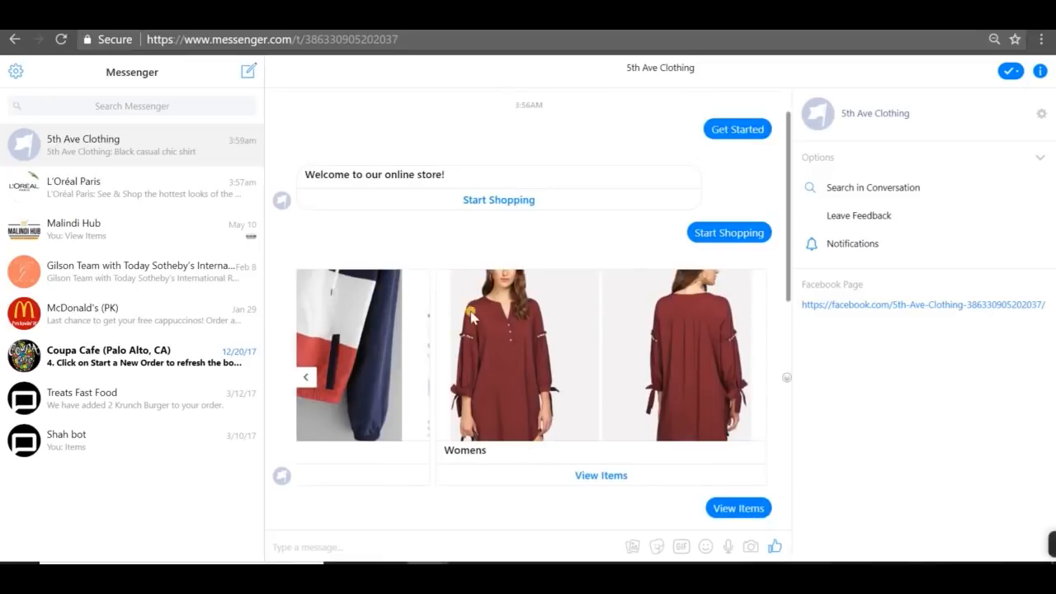
click(306, 375)
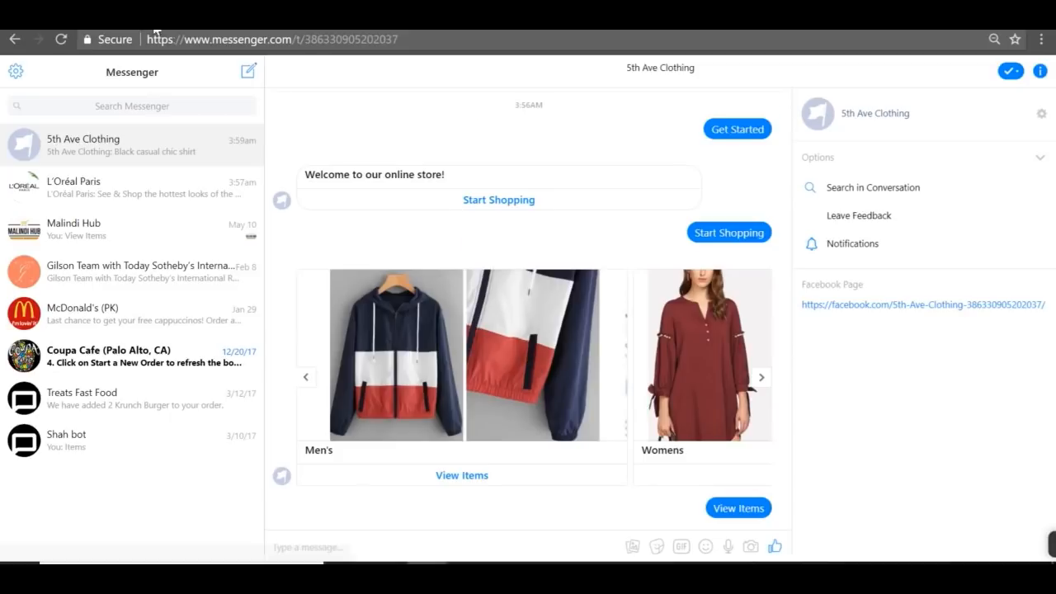
Step: Back in Zebo, replace the Men's card image in the Product Categories Carousel with the red-sweater man photo from the local videos folder
click(123, 20)
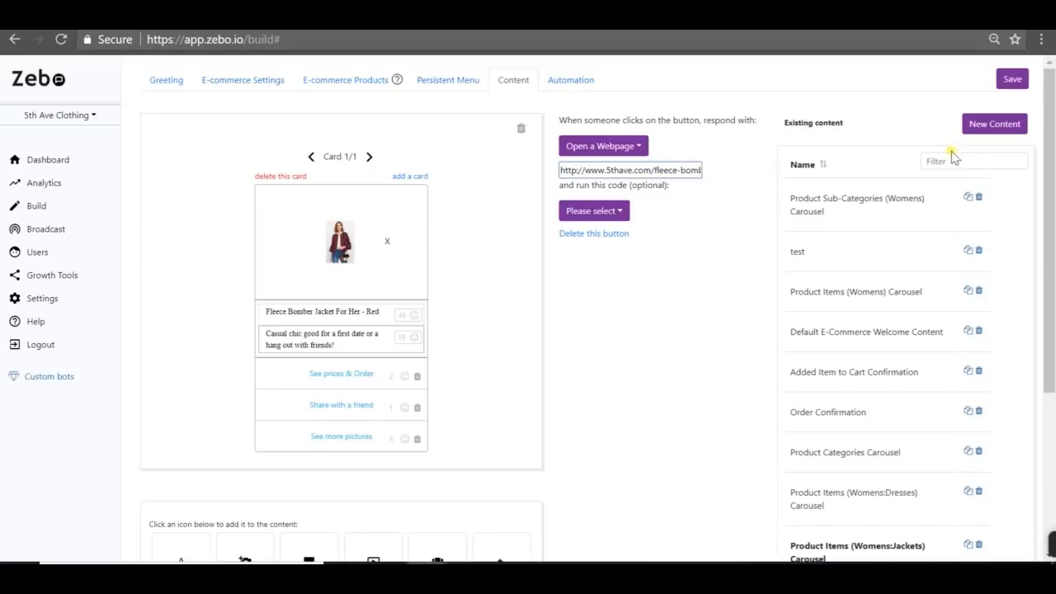
click(862, 451)
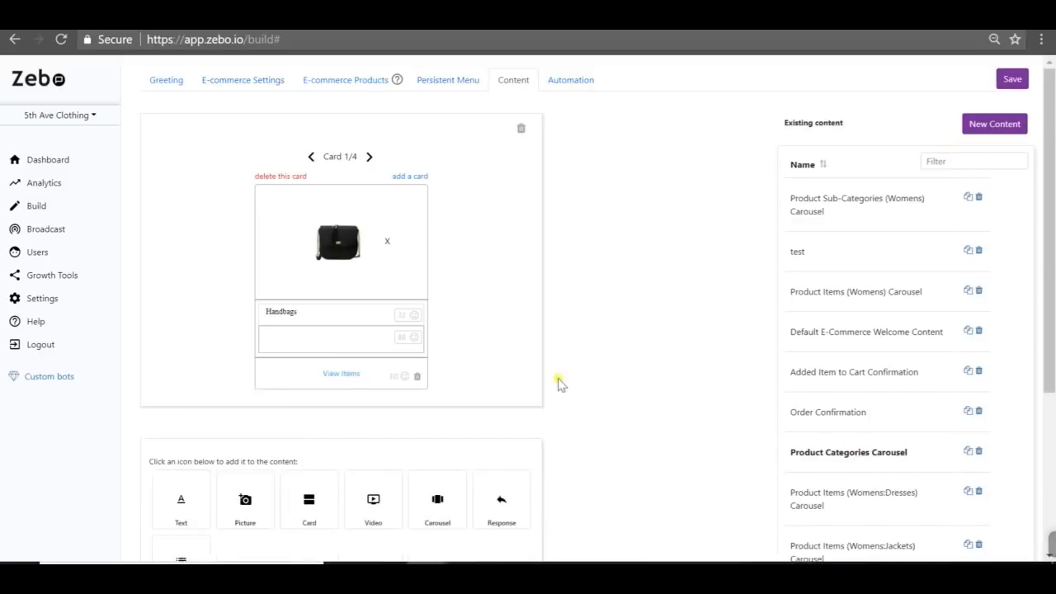
click(369, 158)
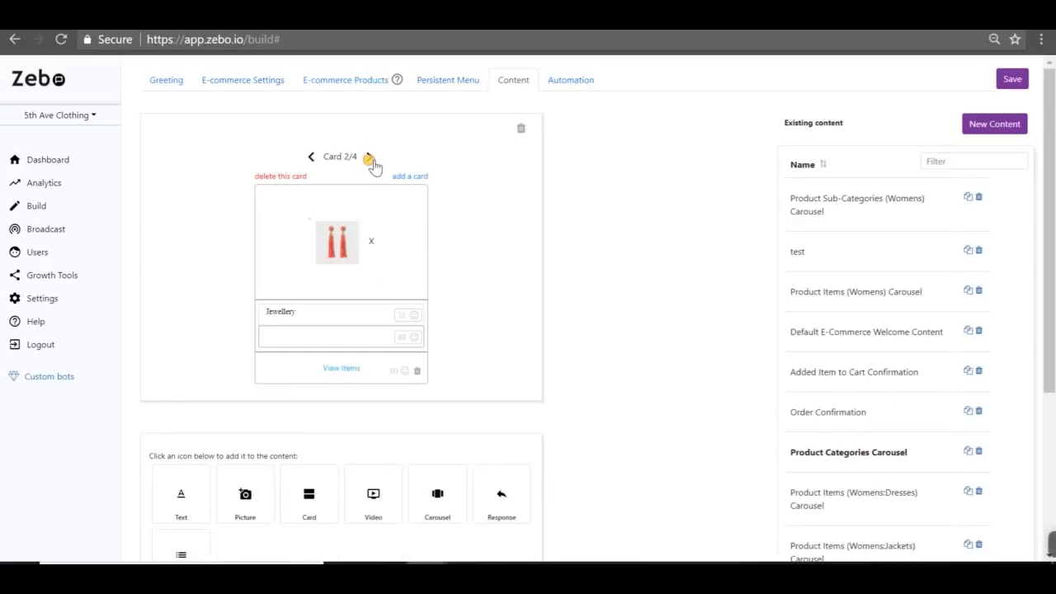
click(369, 159)
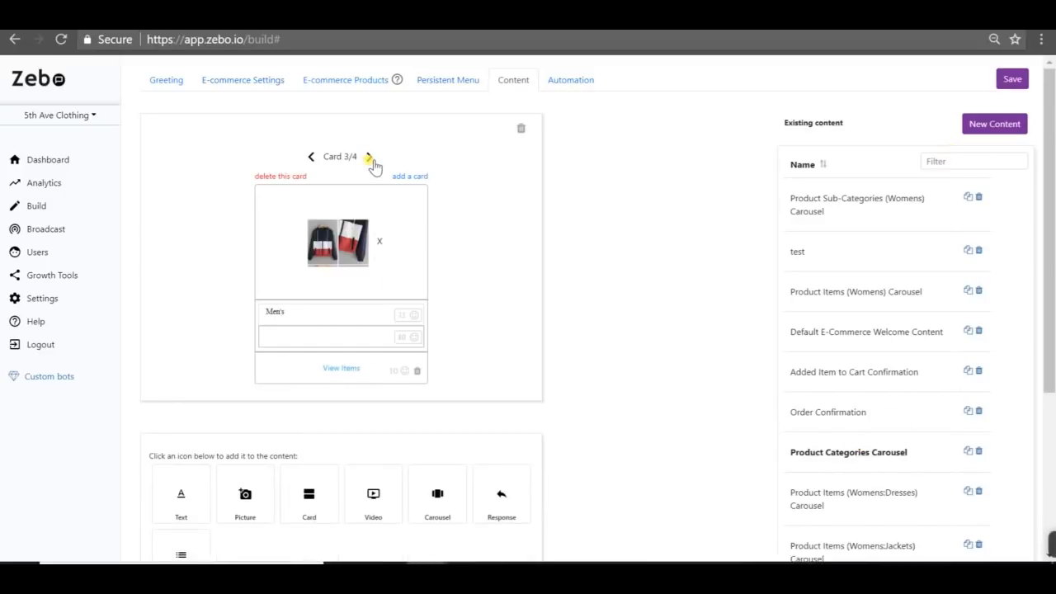
click(377, 241)
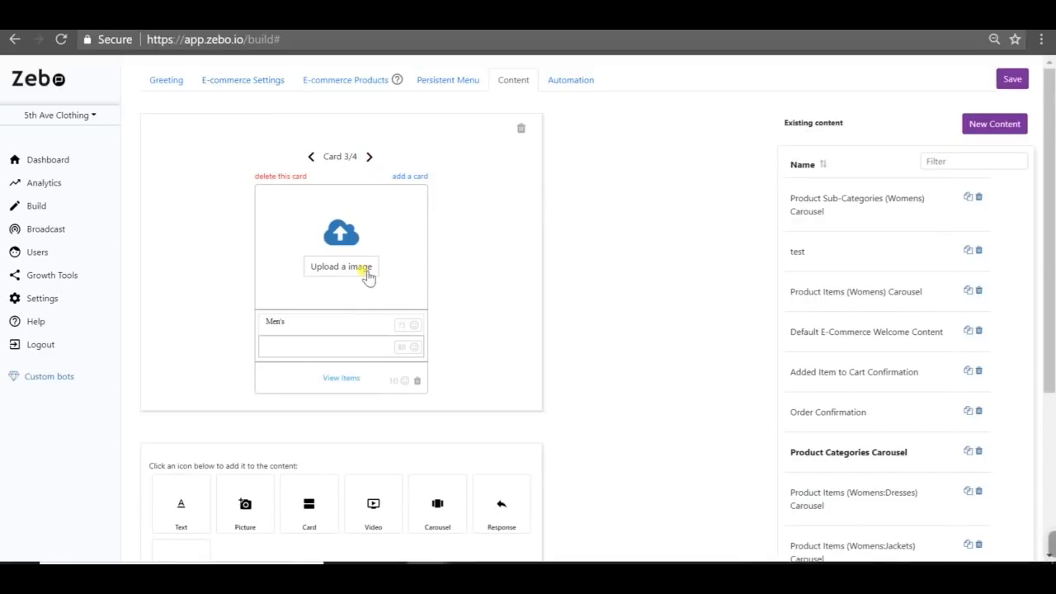
click(365, 272)
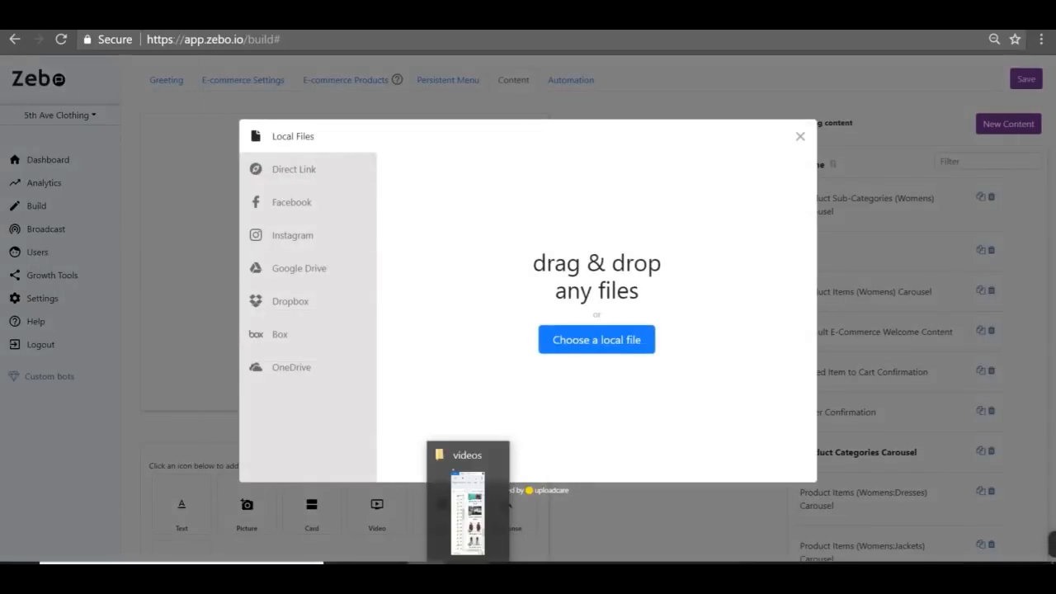
click(466, 503)
drag(125, 343, 611, 364)
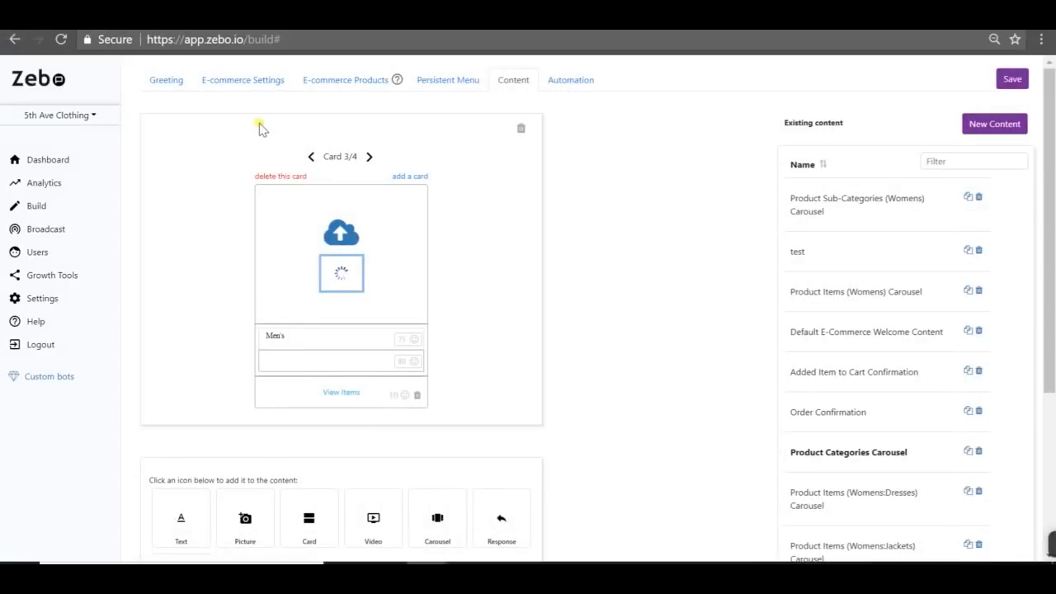
Step: Replace the Womens card image with the videos folder photo of a woman beside a white car, and save the content
click(371, 161)
click(377, 244)
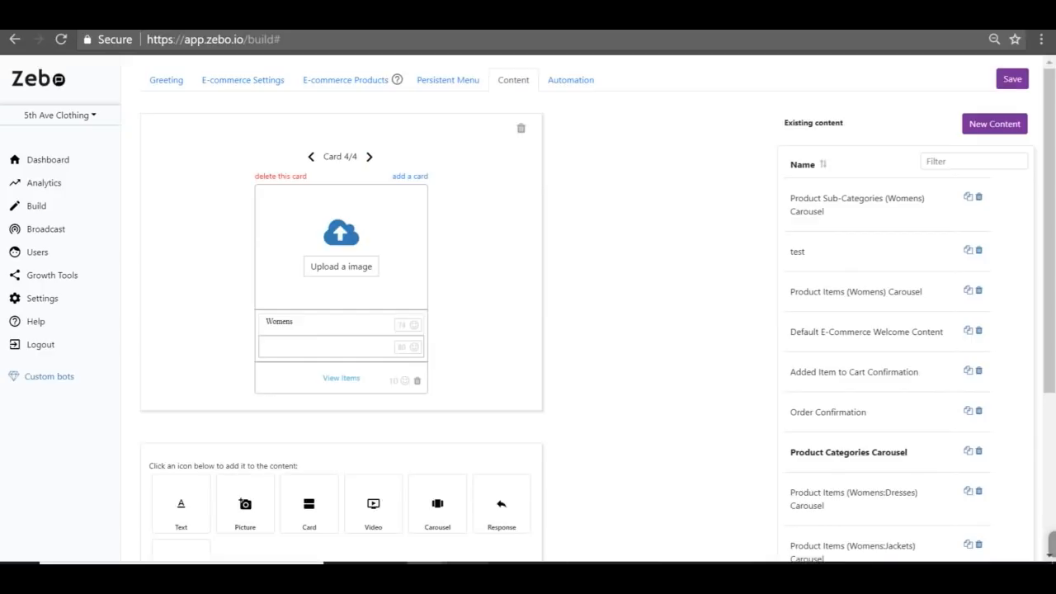
click(468, 569)
scroll(118, 289, down, 3)
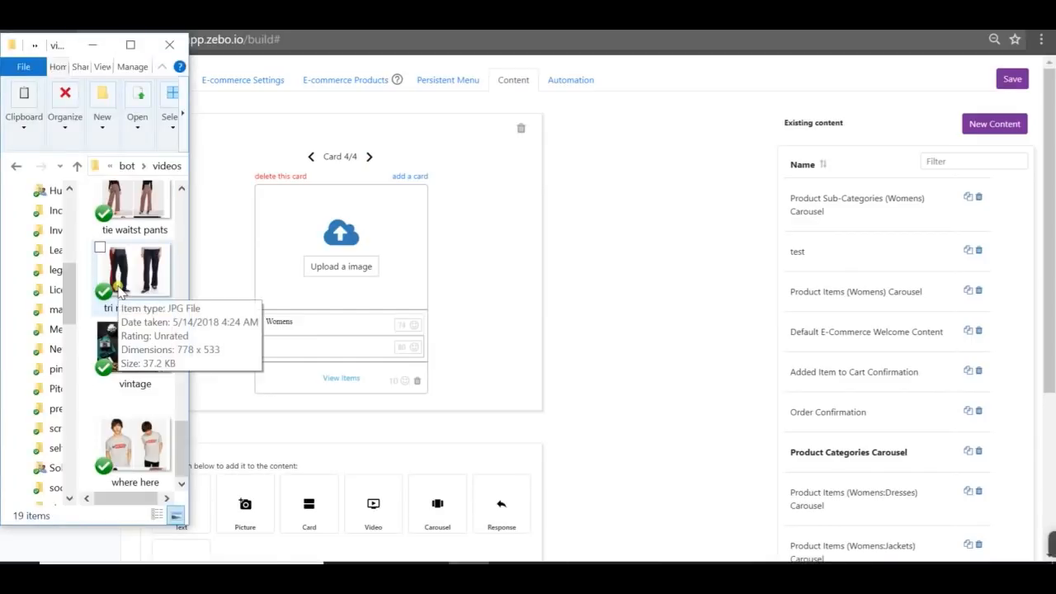
scroll(132, 305, up, 3)
drag(138, 320, 321, 275)
click(321, 274)
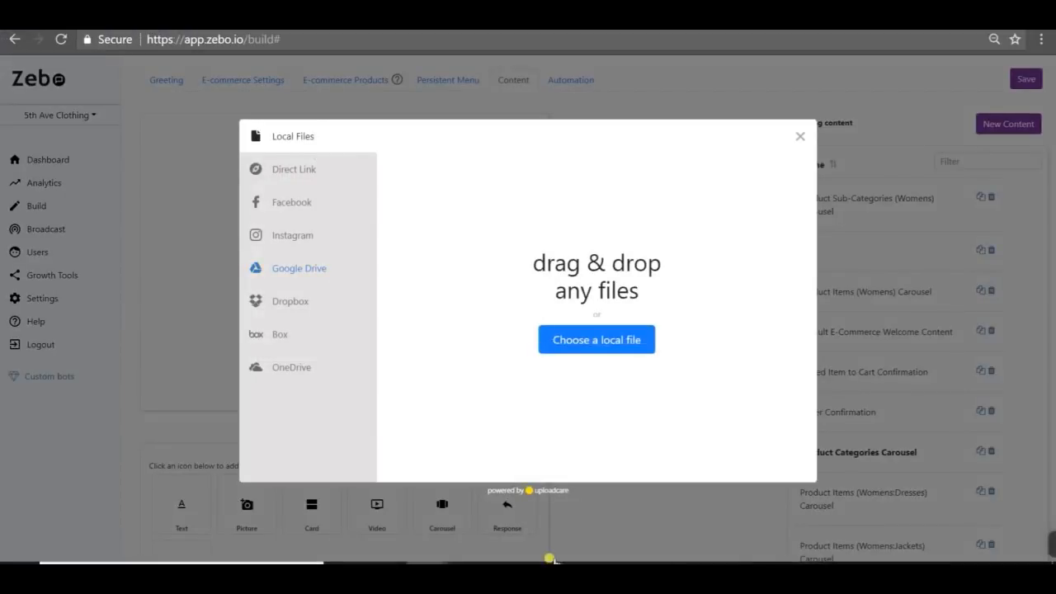
click(466, 577)
drag(118, 313, 534, 342)
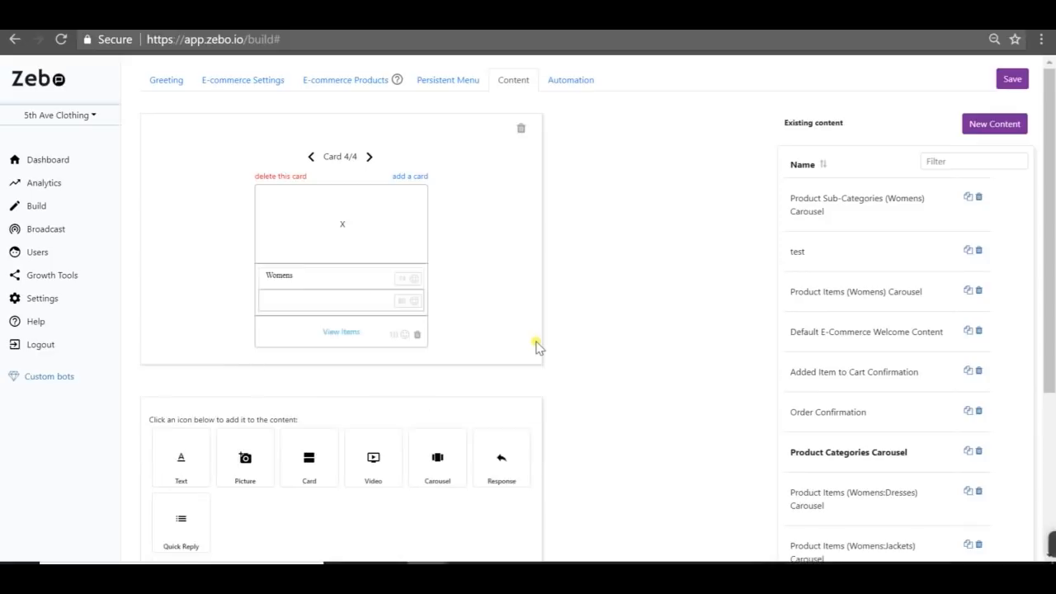
click(1011, 79)
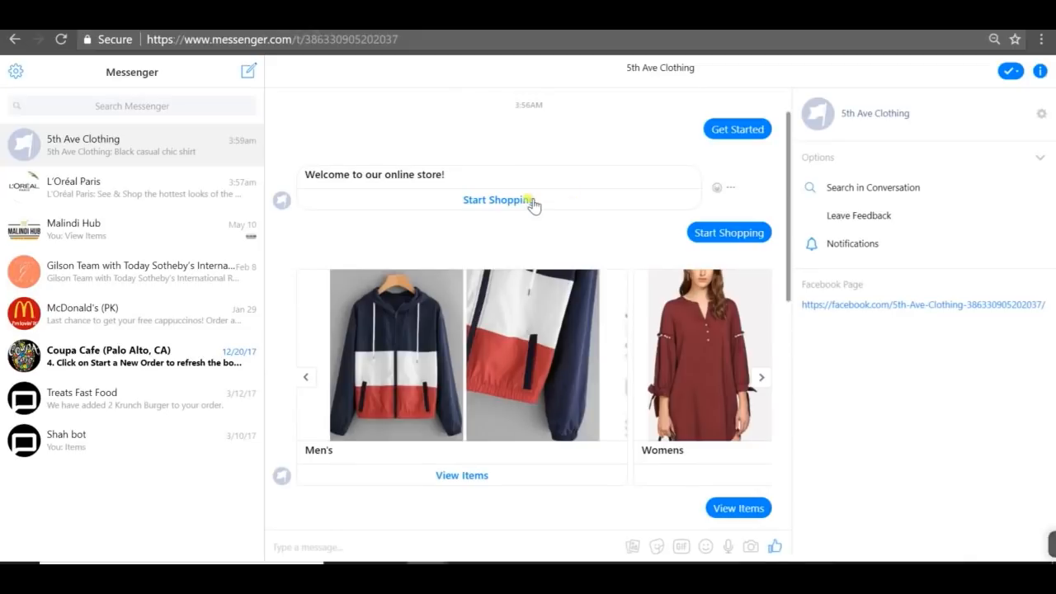
Step: Start shopping again in Messenger and check the new Men's and Womens images in the category carousel
click(532, 201)
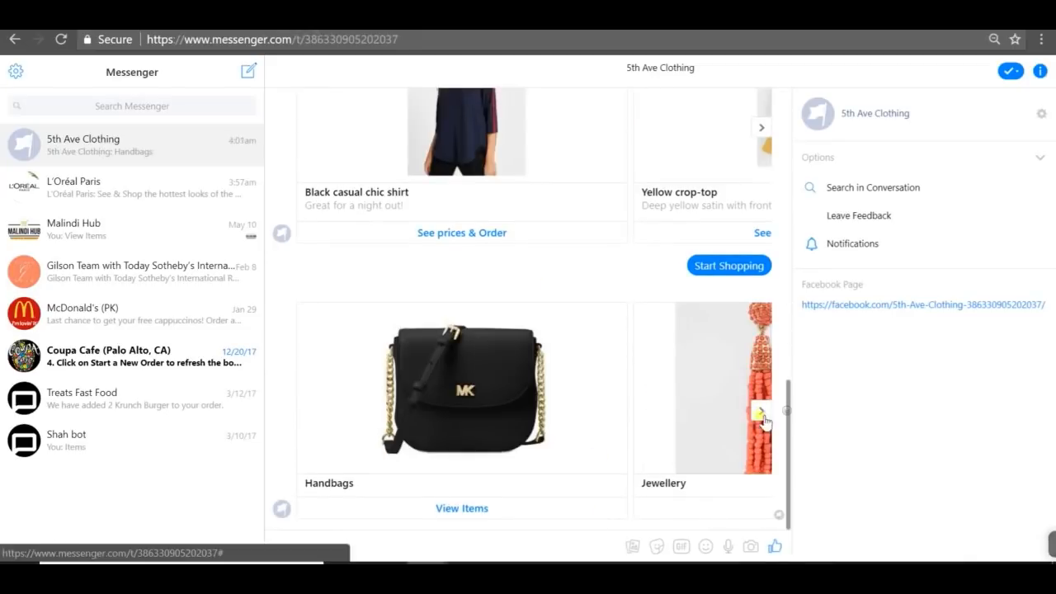
click(762, 416)
click(762, 416)
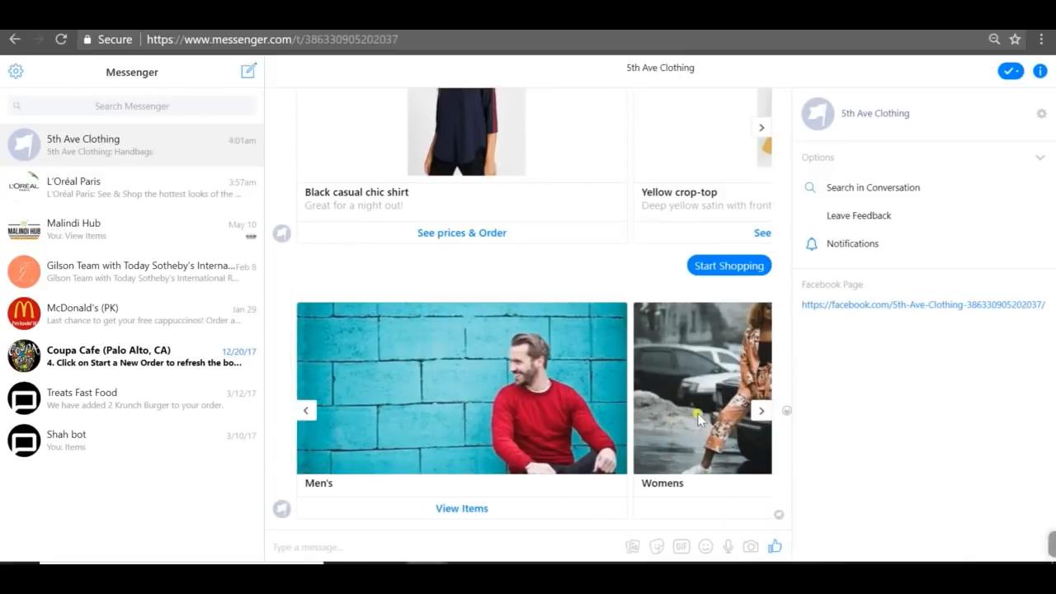
click(762, 417)
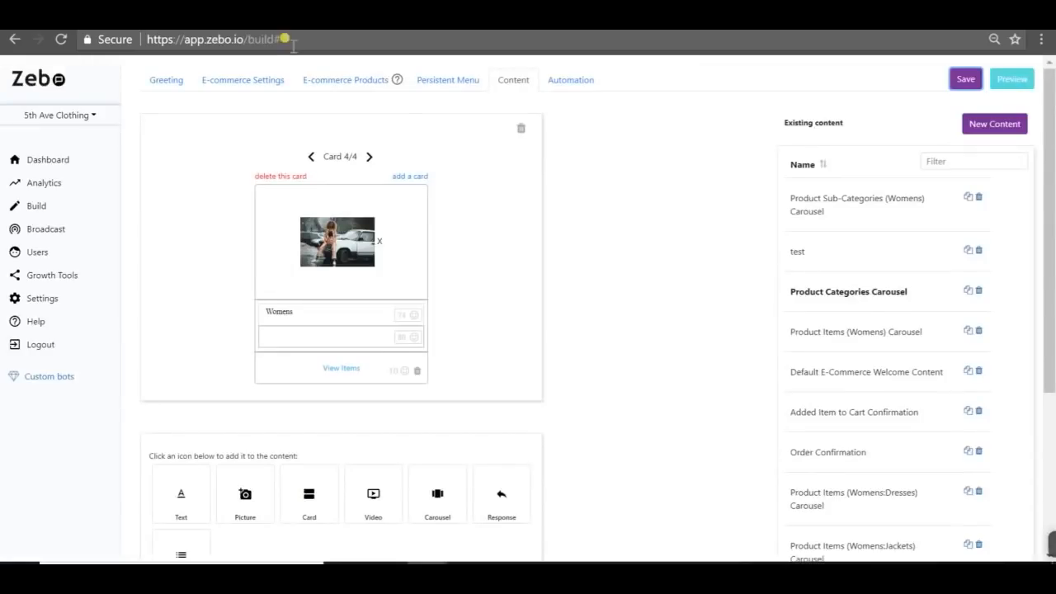
Step: Look over the existing content list in Zebo, and open the bot's Persistent Menu settings
scroll(948, 354, down, 1)
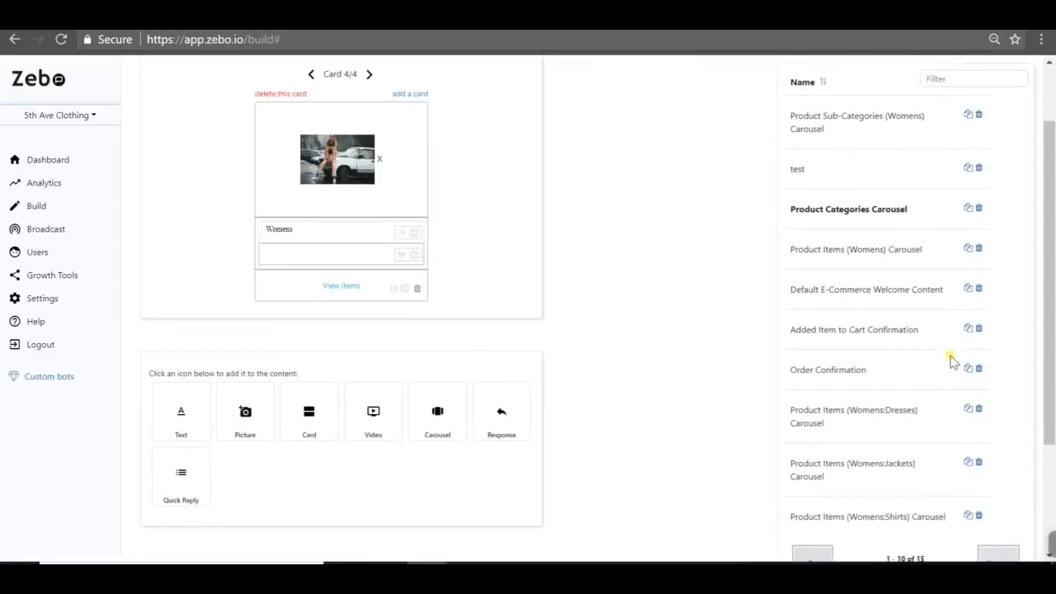
scroll(948, 359, up, 1)
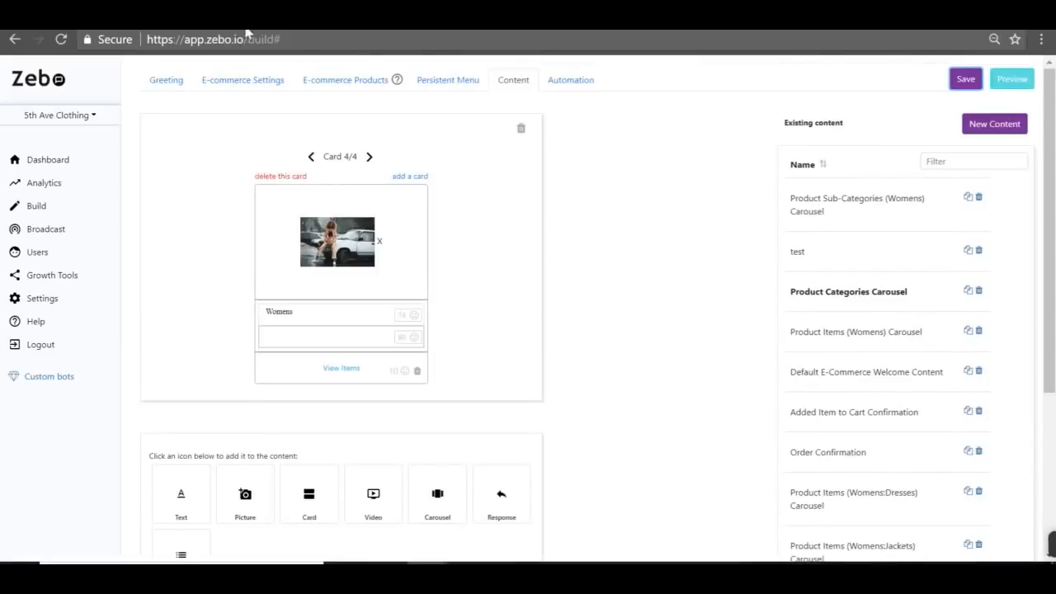
click(430, 81)
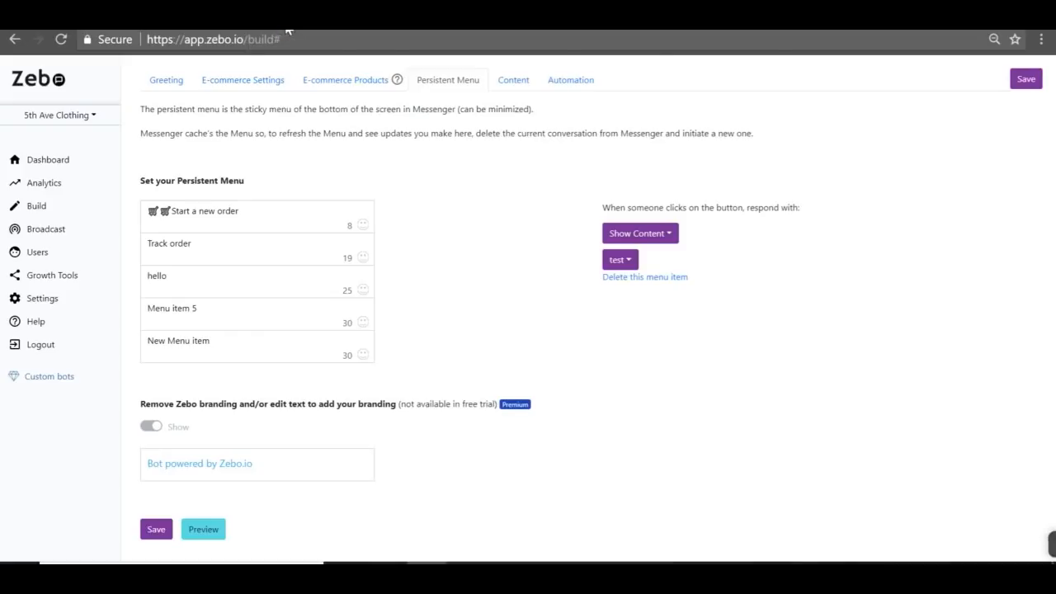
Step: Switch to Messenger and open the L'Oréal Paris conversation
click(287, 30)
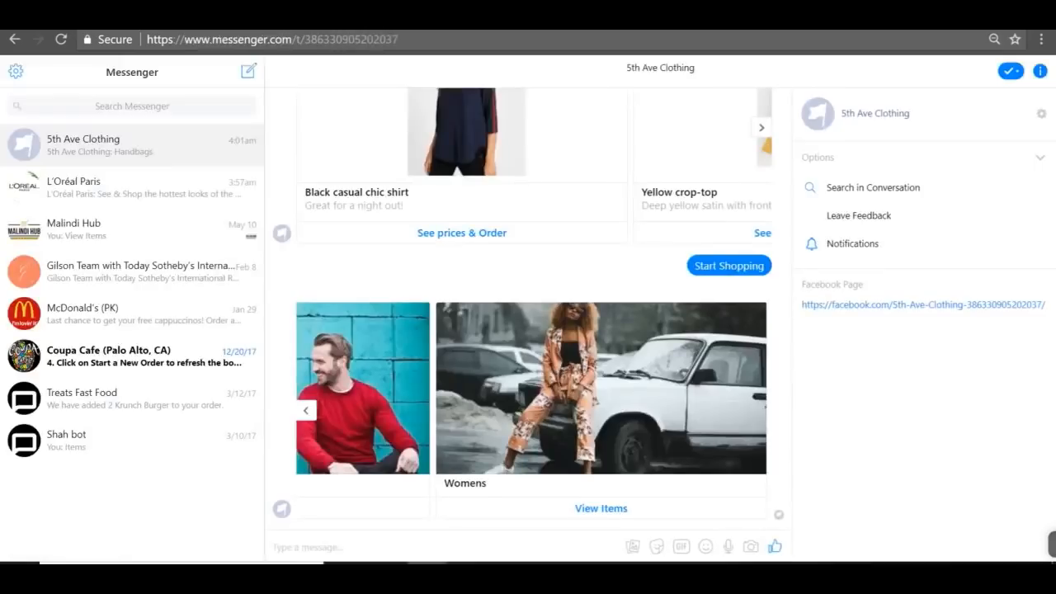
click(200, 192)
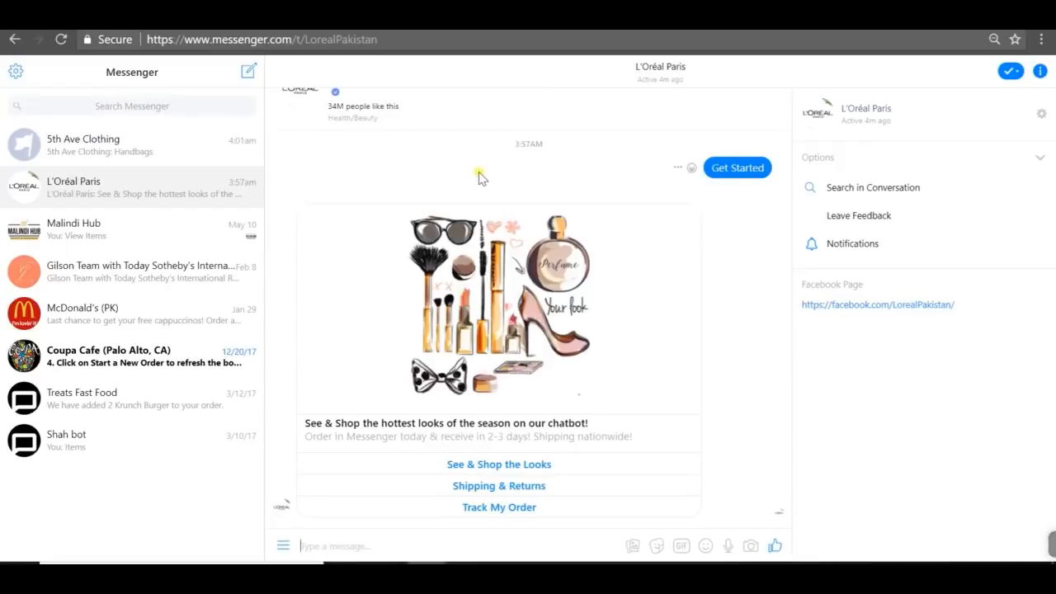
Step: Look over the L'Oréal Paris bot's welcome card and its persistent menu entries
scroll(567, 224, up, 1)
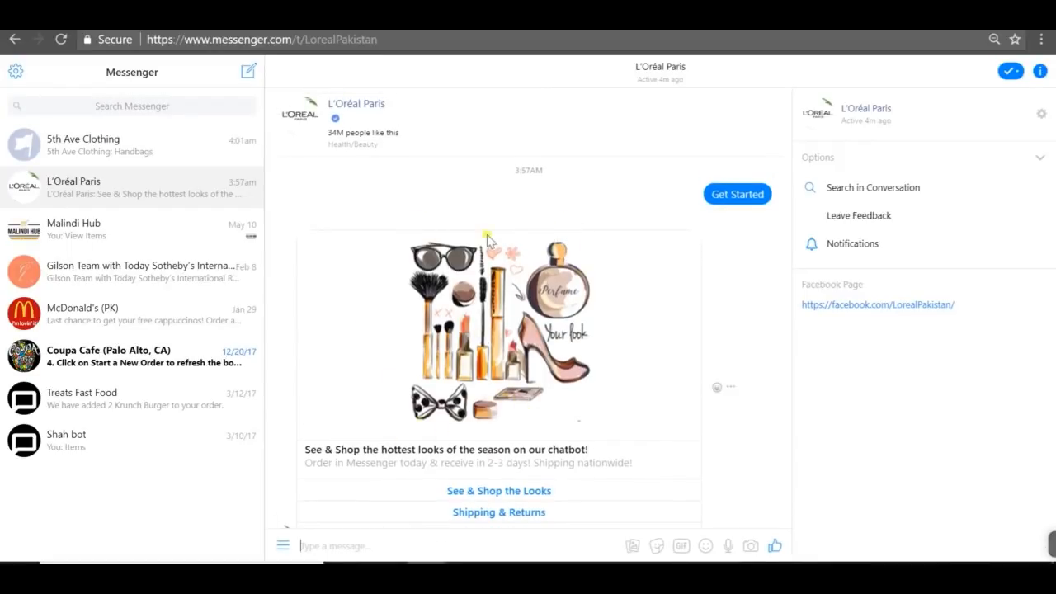
scroll(544, 346, down, 1)
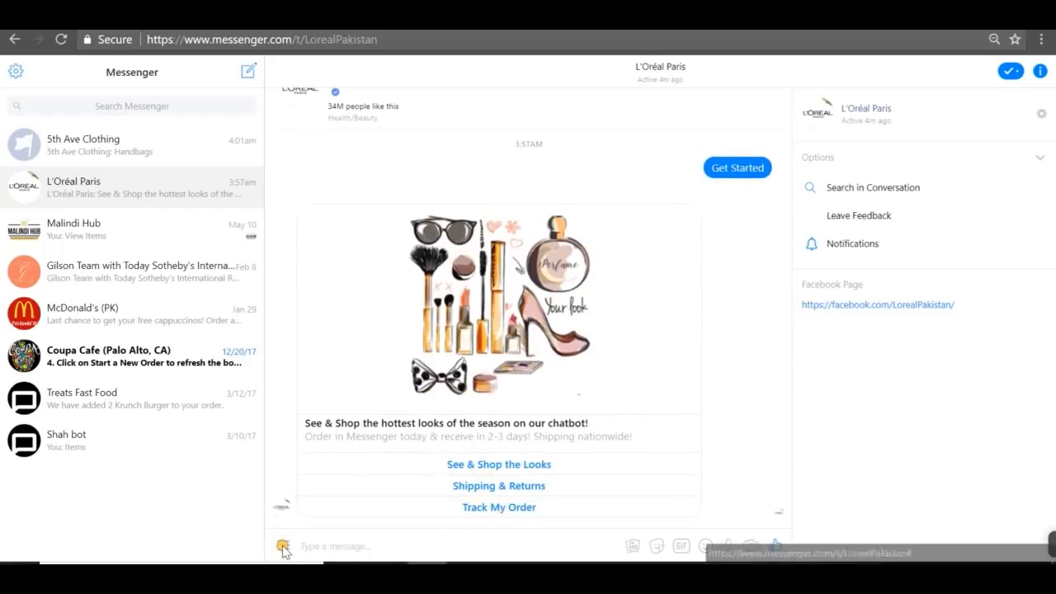
click(283, 548)
click(297, 487)
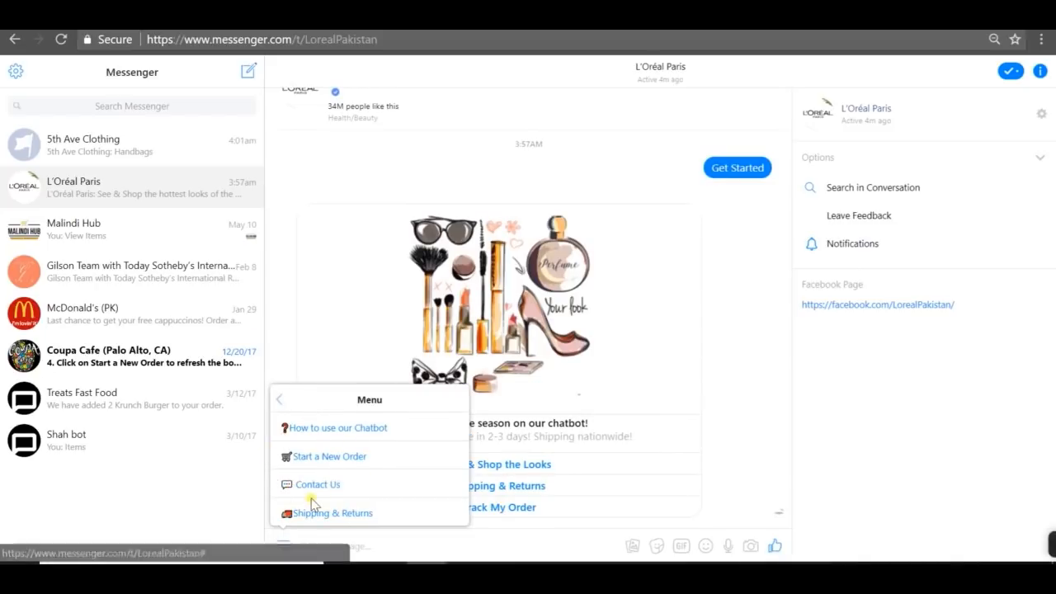
Step: Open the McDonald's (PK) conversation and examine its persistent menu, including the Order submenu
click(198, 328)
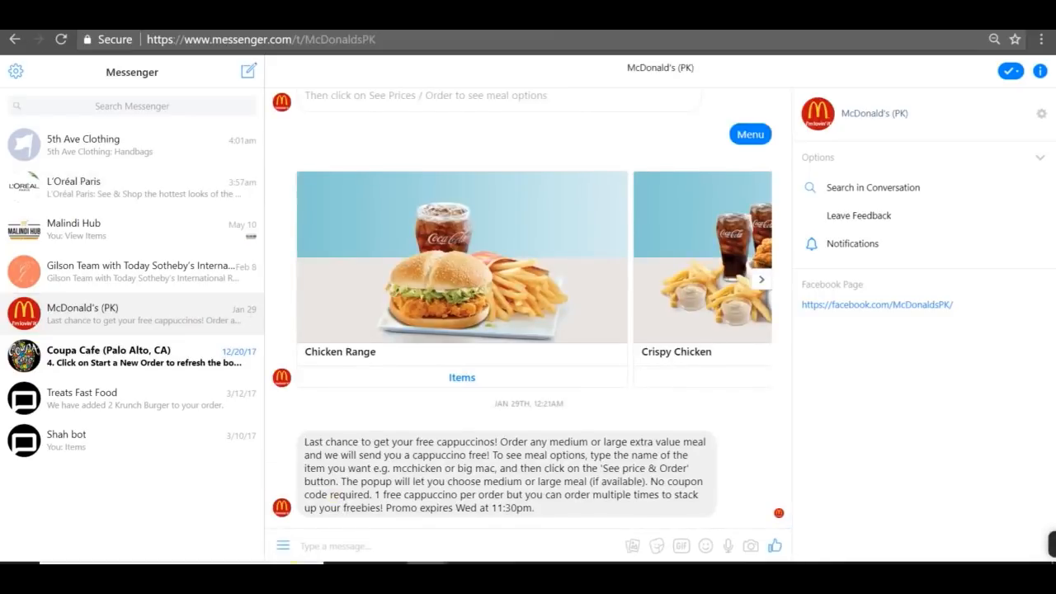
click(283, 546)
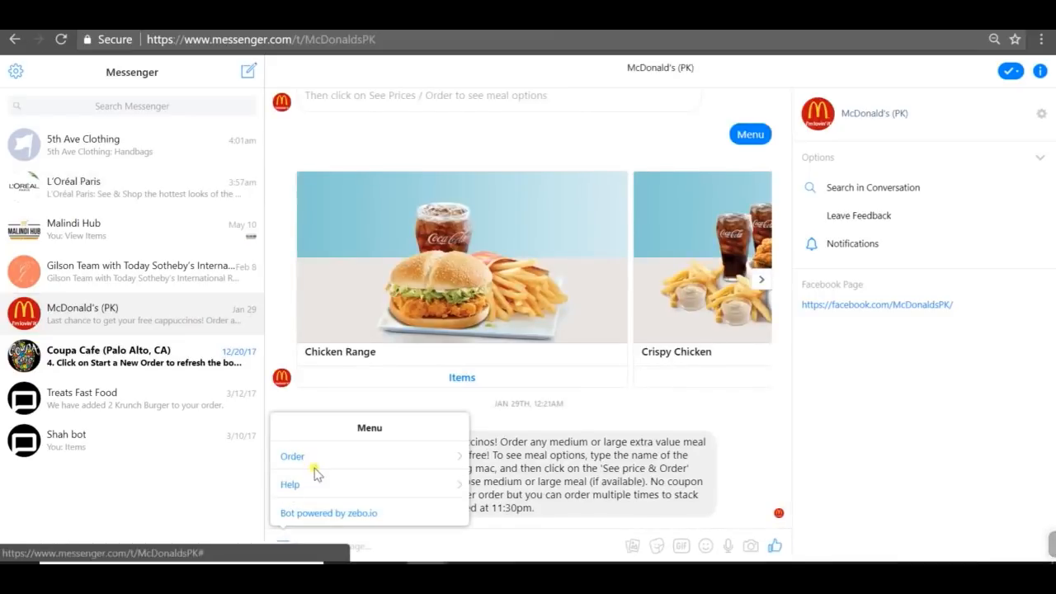
click(300, 457)
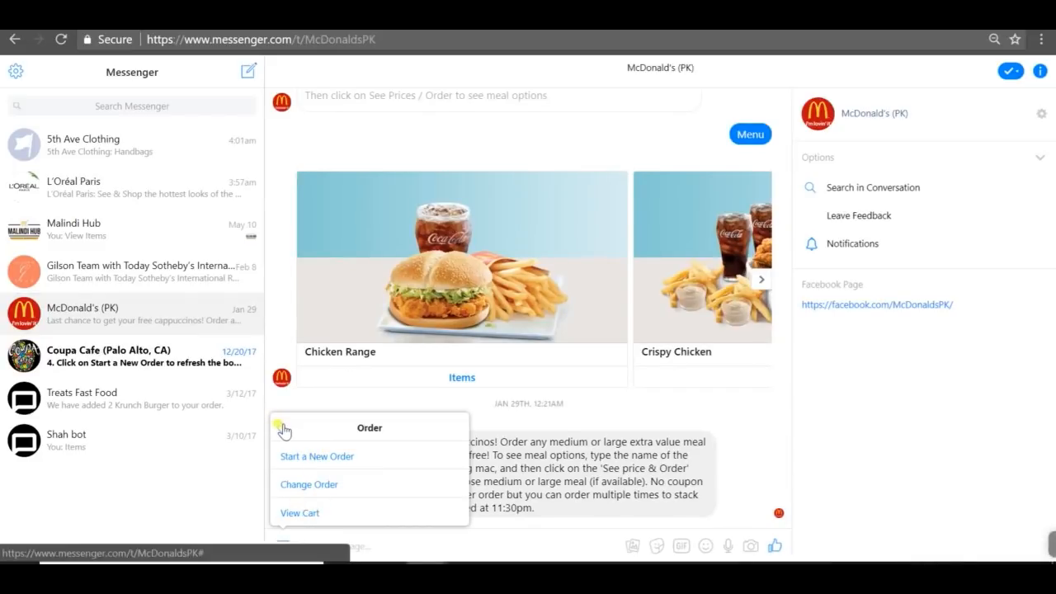
click(368, 440)
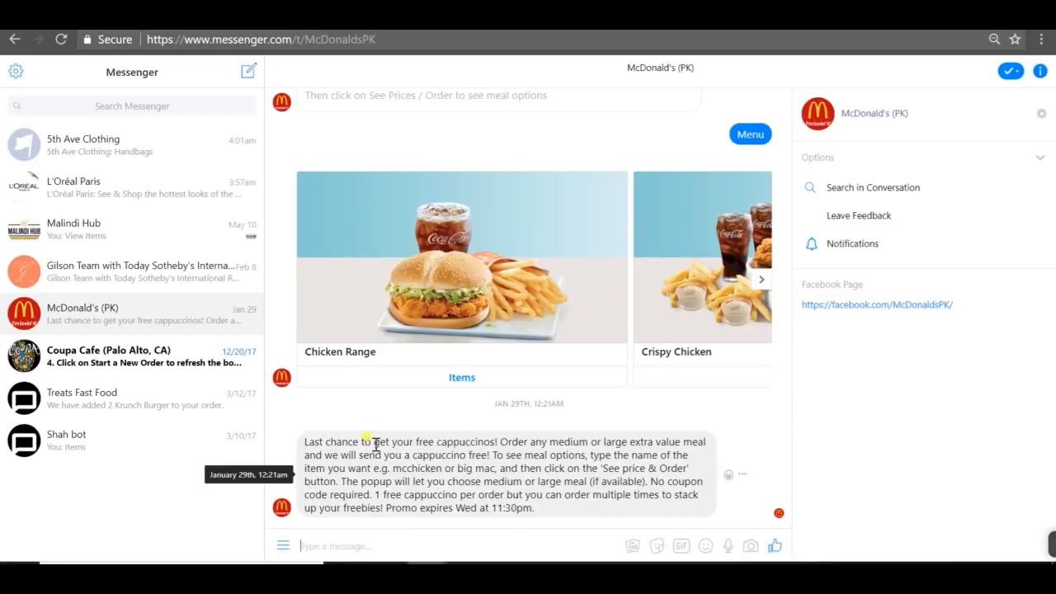
Step: Browse the McDonald's category carousel from Chicken Range through to Deals & Promotions
scroll(375, 449, up, 1)
scroll(376, 450, up, 1)
scroll(376, 449, down, 1)
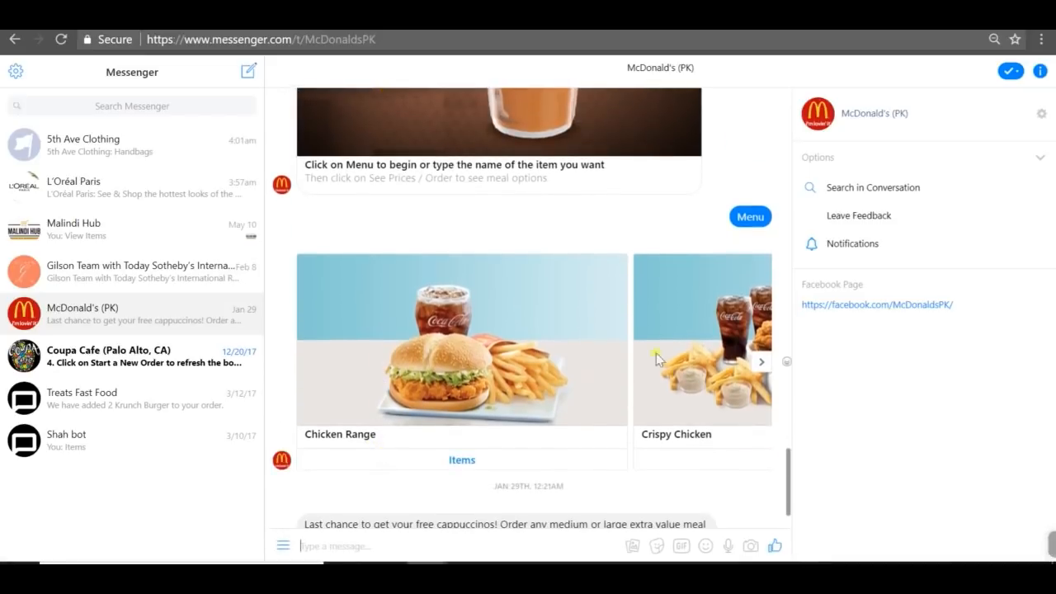
click(754, 364)
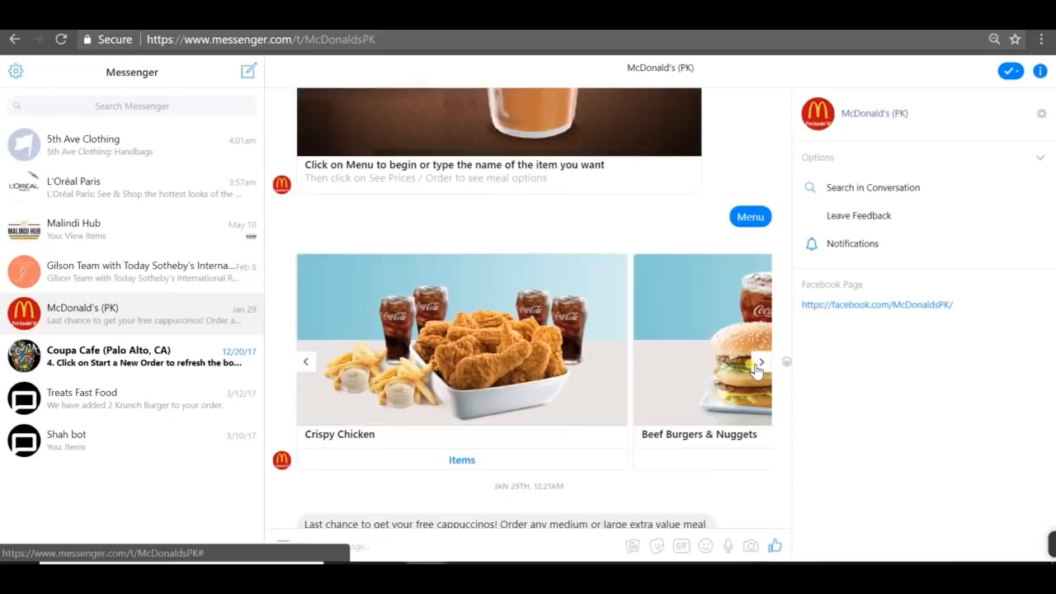
click(759, 369)
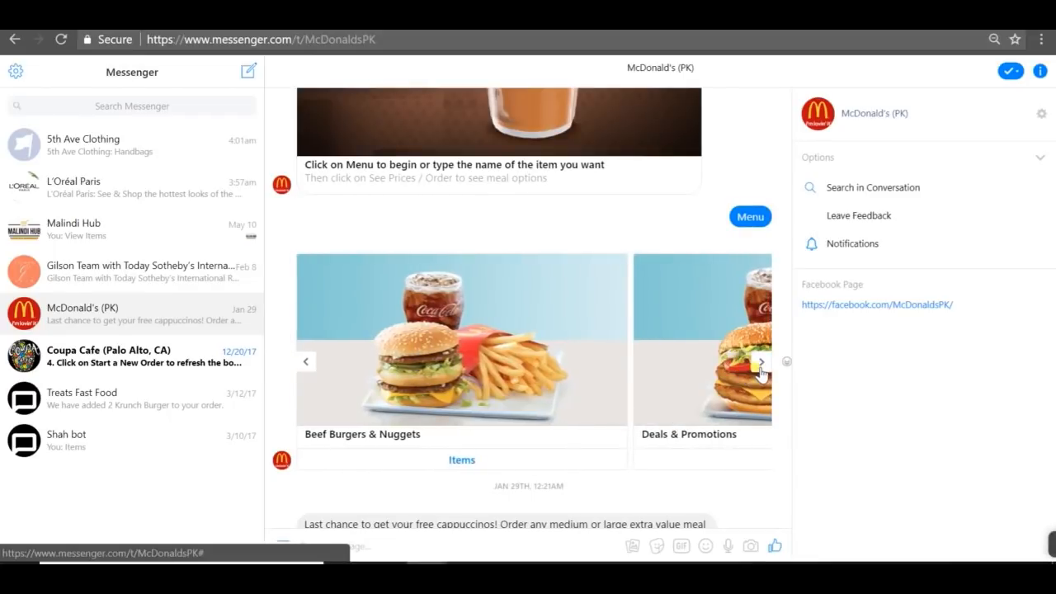
click(760, 371)
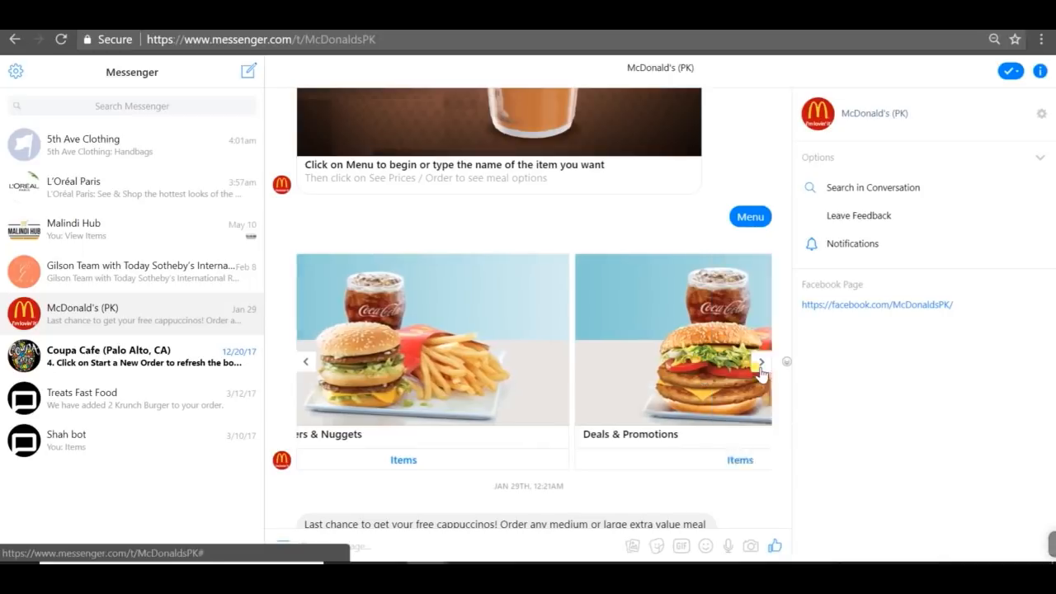
Step: Open the Coupa Cafe (Palo Alto, CA) conversation and browse its location carousel as far as Stanford Green Libary
click(182, 369)
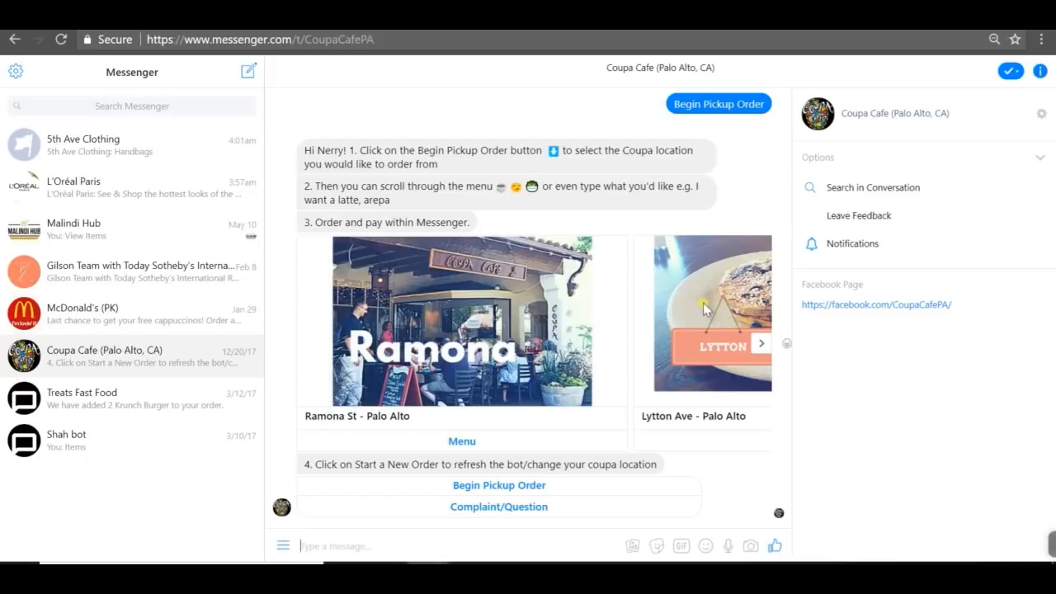
click(763, 347)
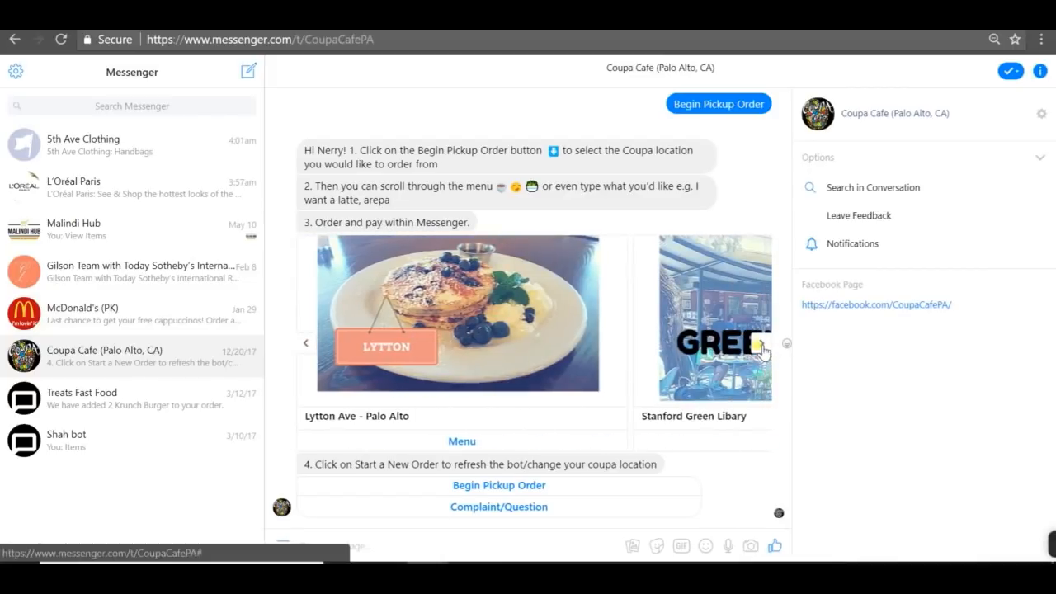
click(763, 347)
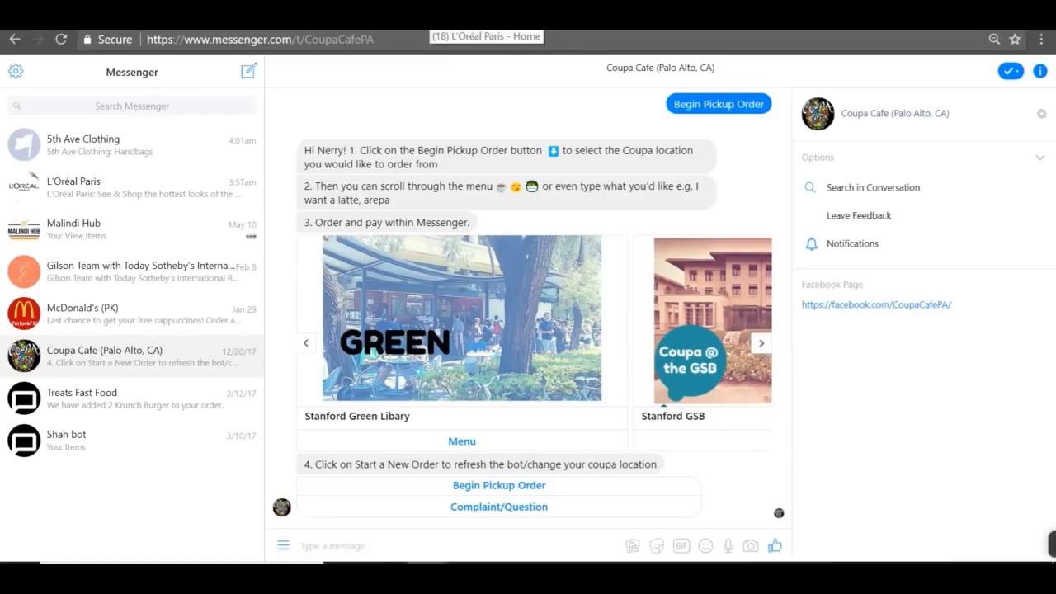
click(66, 21)
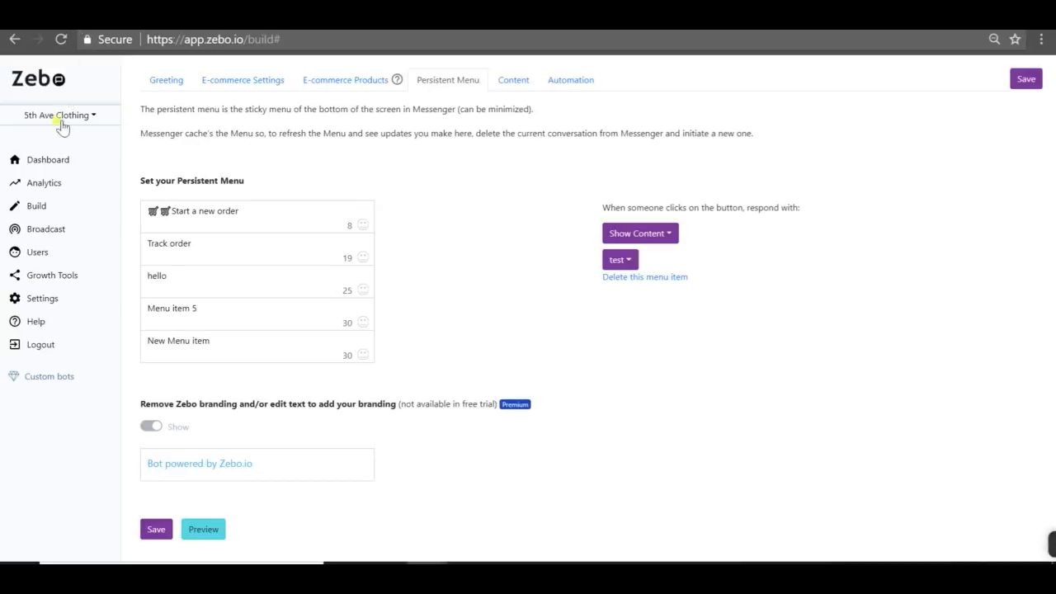
click(43, 277)
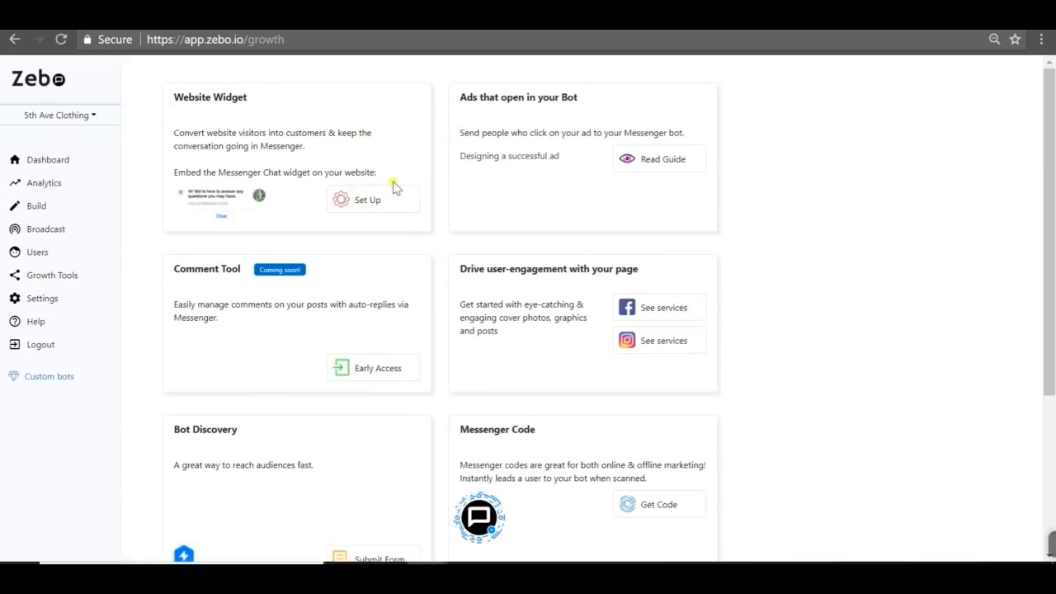
click(345, 207)
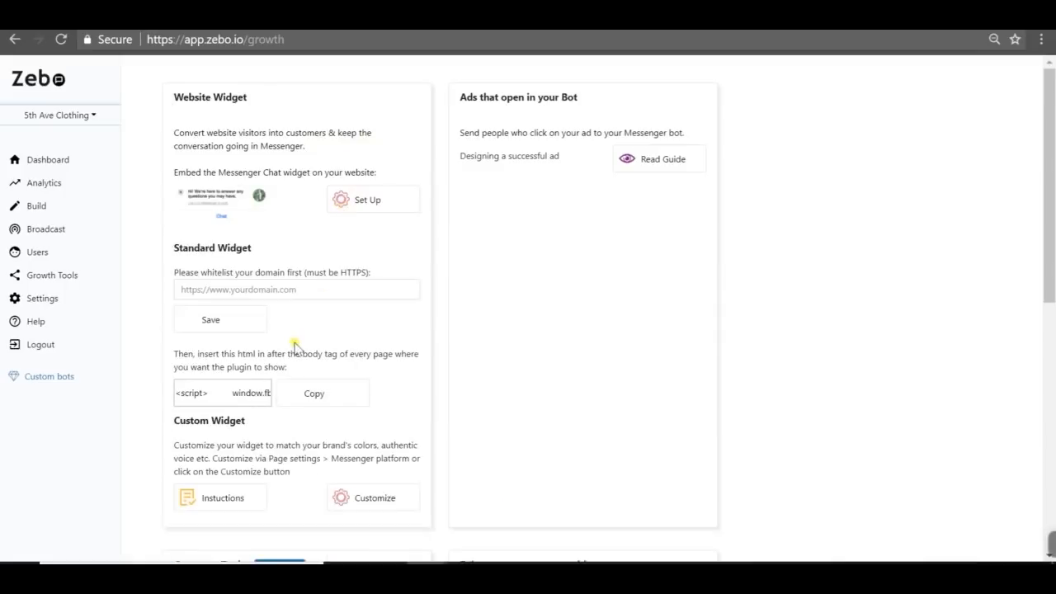
click(273, 293)
text(https://www.5thave.com)
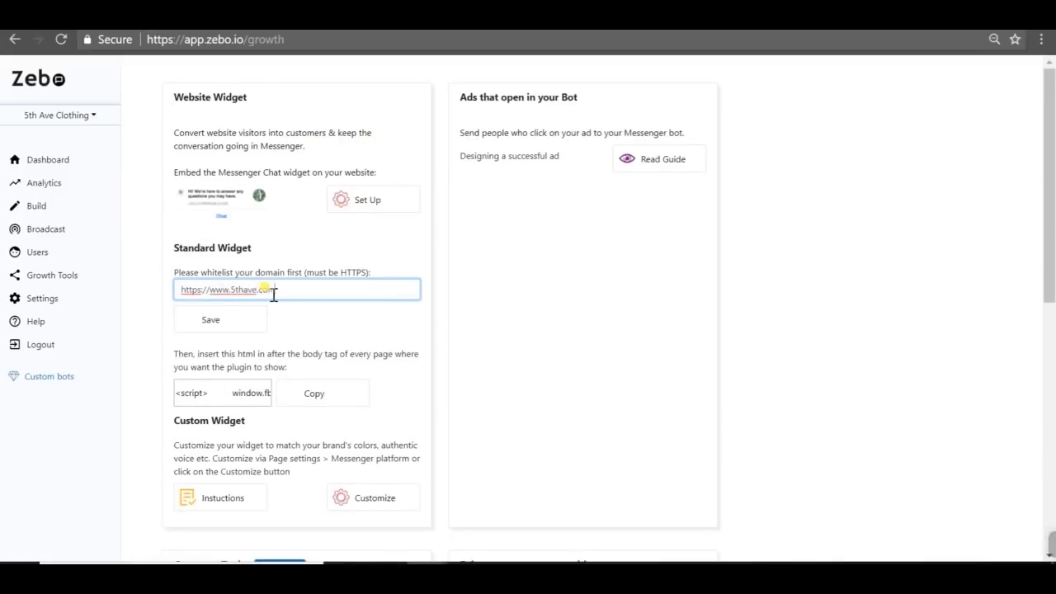
click(231, 322)
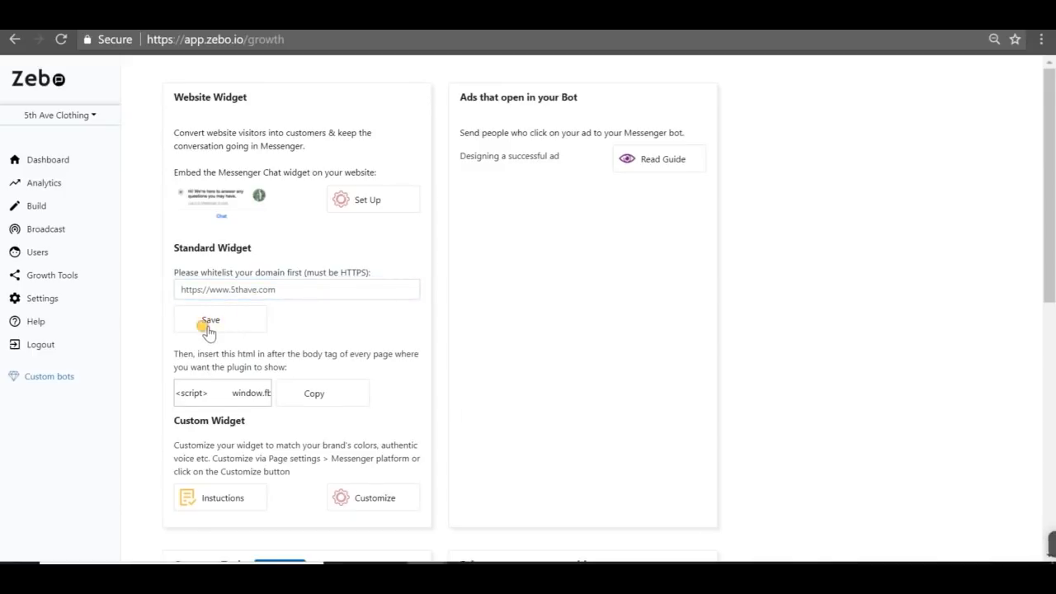
Step: Check the domain's whitelist status and copy the standard widget's HTML code
scroll(311, 366, down, 1)
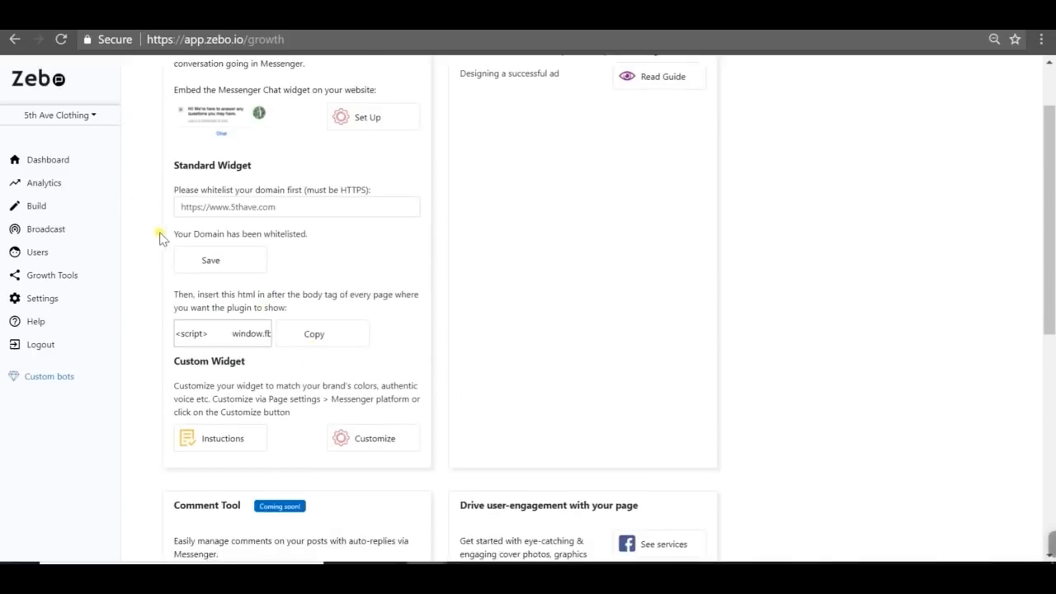
drag(171, 235, 330, 232)
click(330, 235)
click(301, 337)
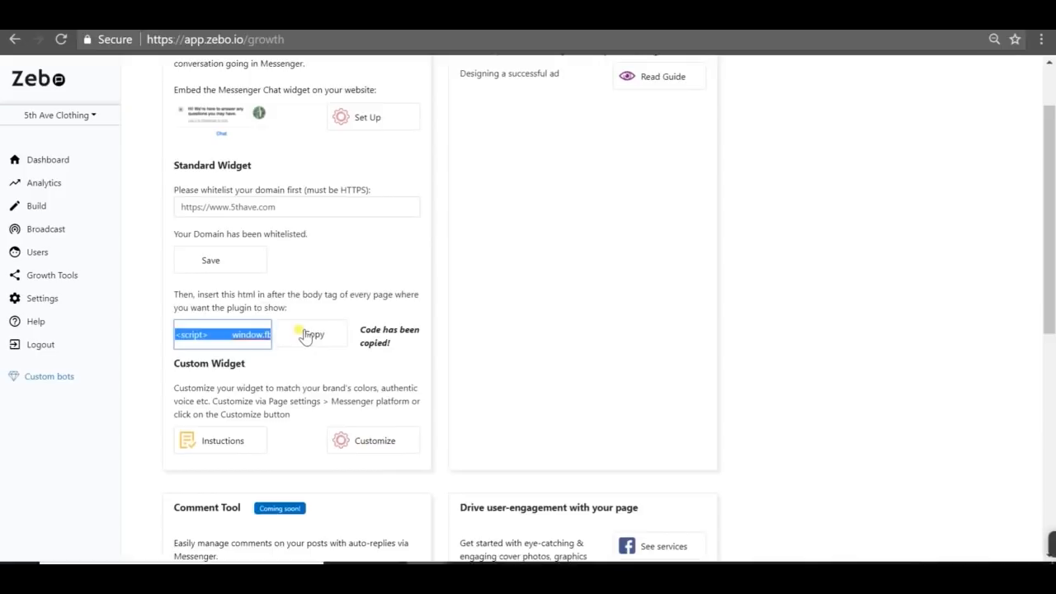
Step: Open Zebo's help documentation and the custom widget's customization page, and look through the documentation topics
click(34, 330)
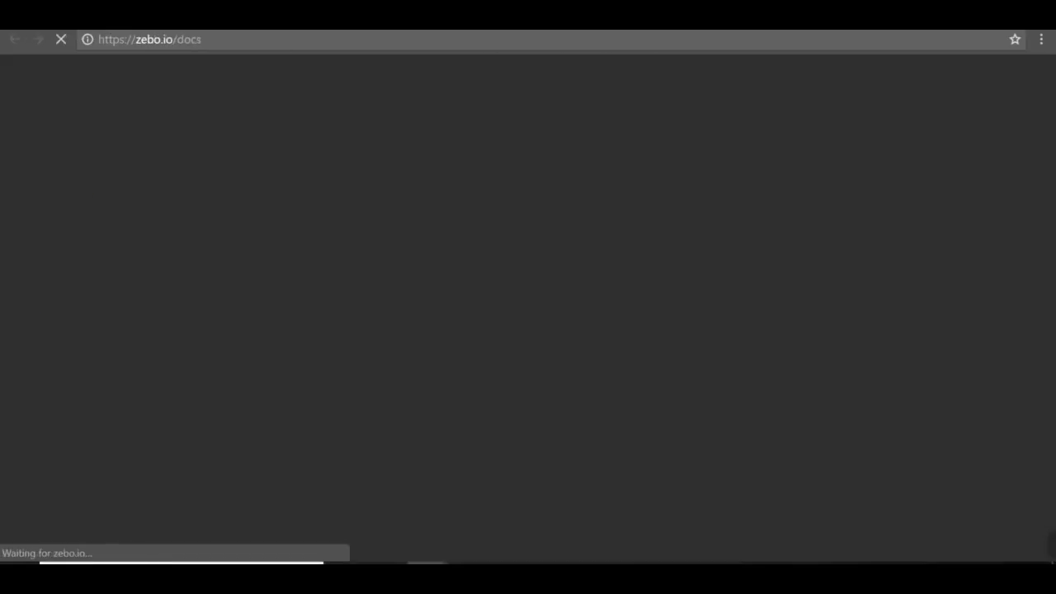
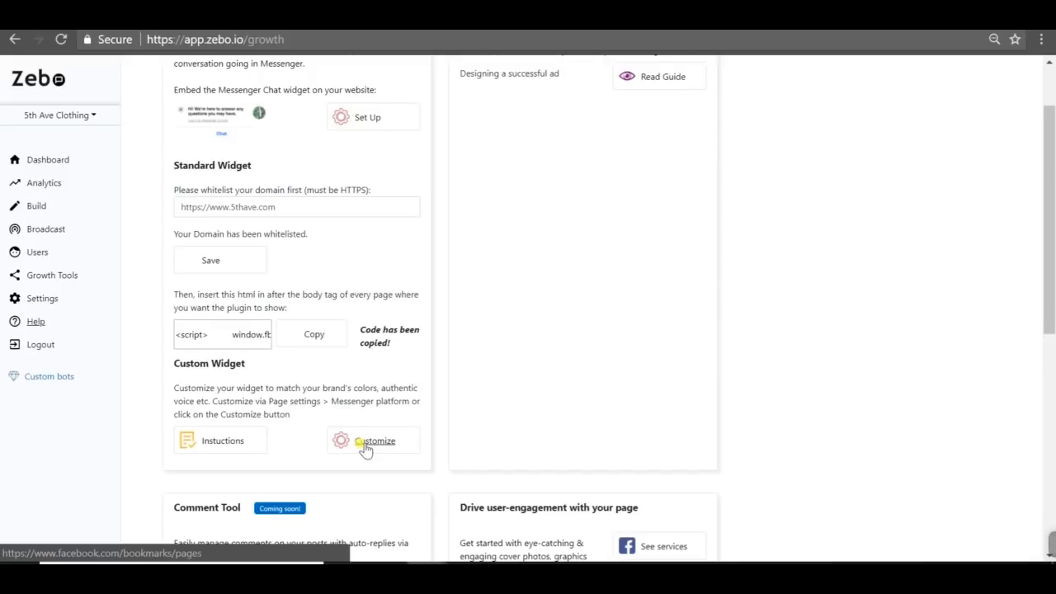
click(365, 445)
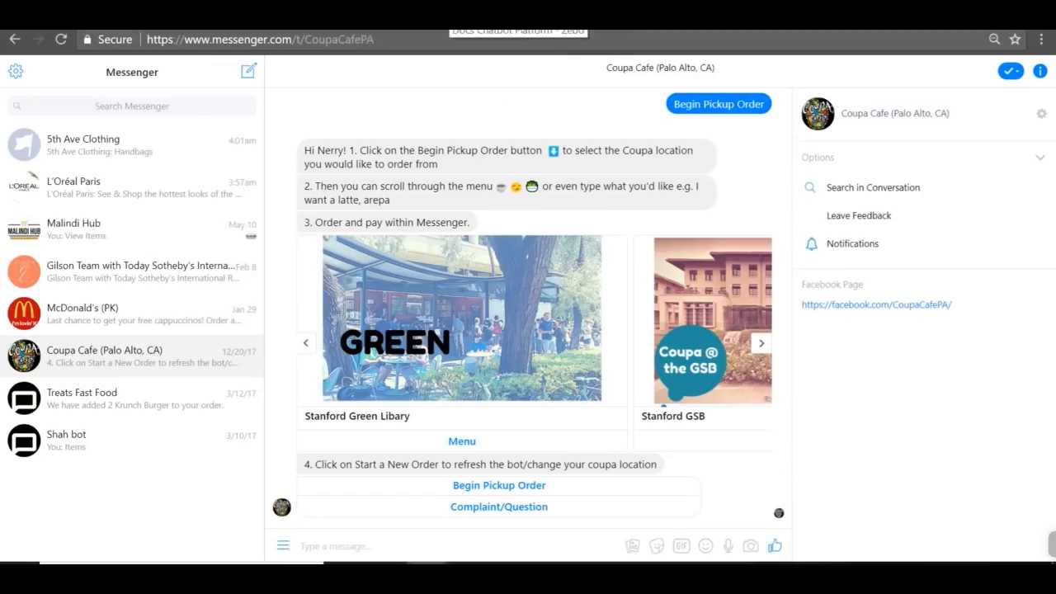
click(446, 15)
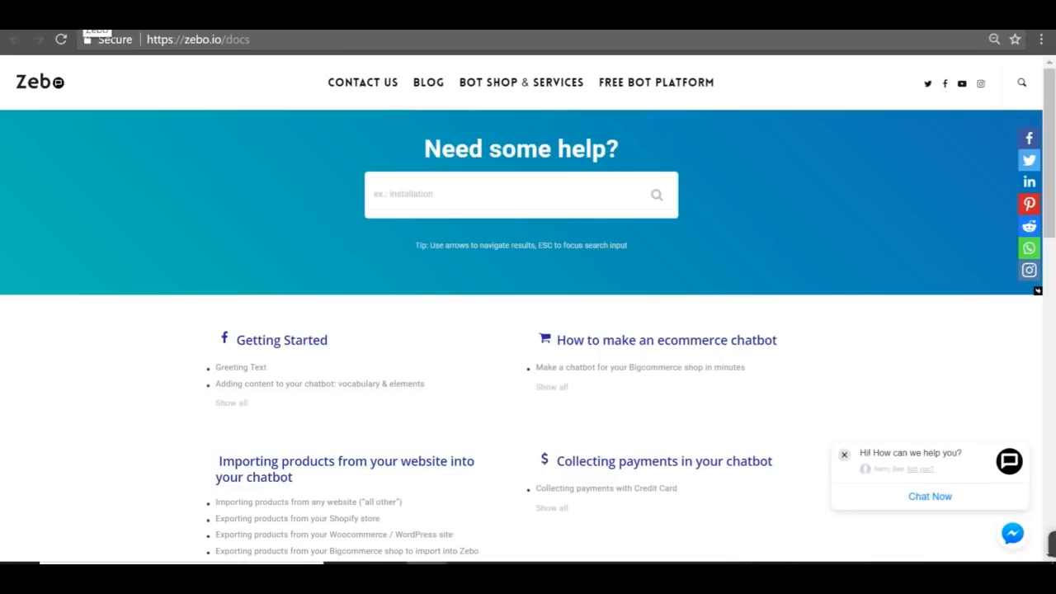
scroll(502, 360, down, 4)
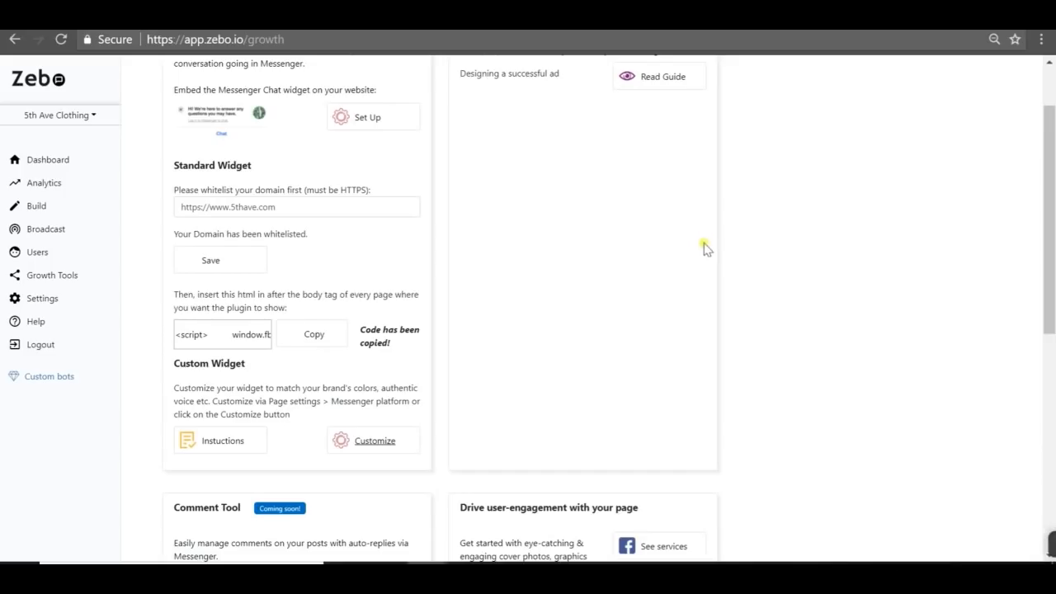
Step: Look over the remaining growth tools, and check which content blocks can be chosen for a broadcast
scroll(702, 248, down, 3)
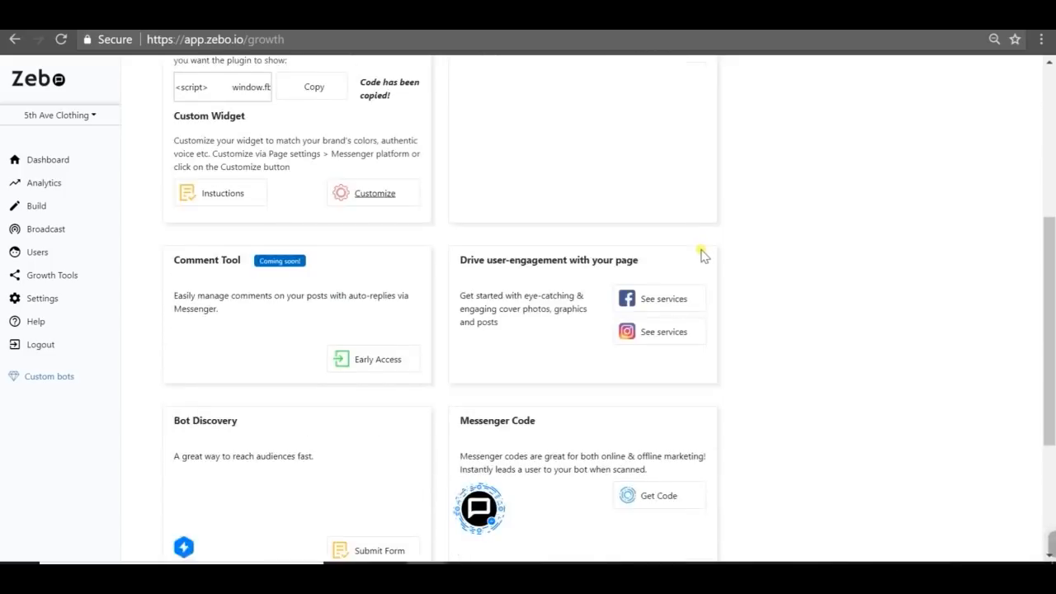
scroll(486, 384, down, 3)
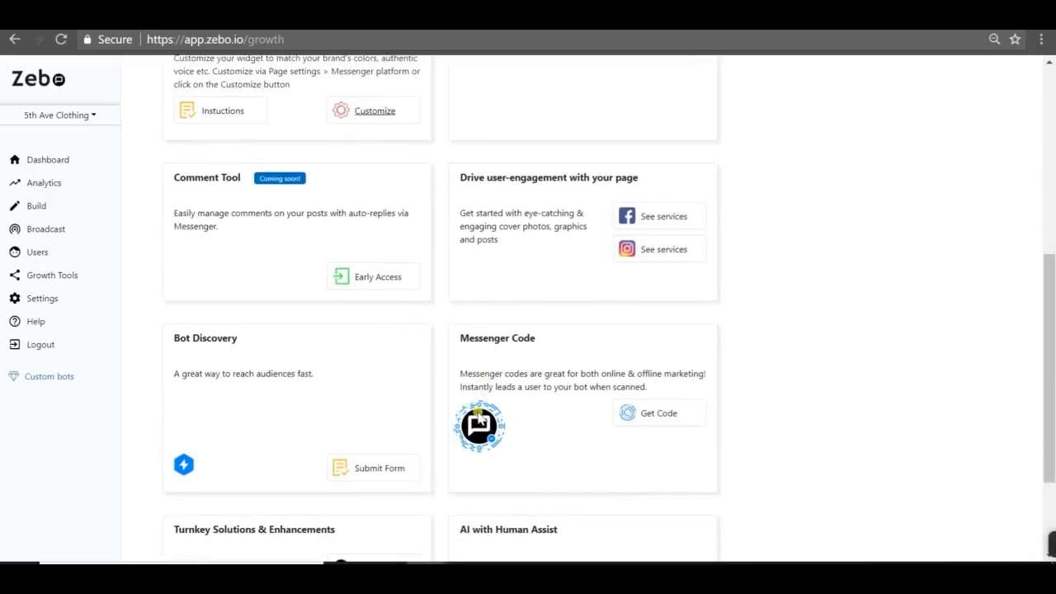
click(39, 235)
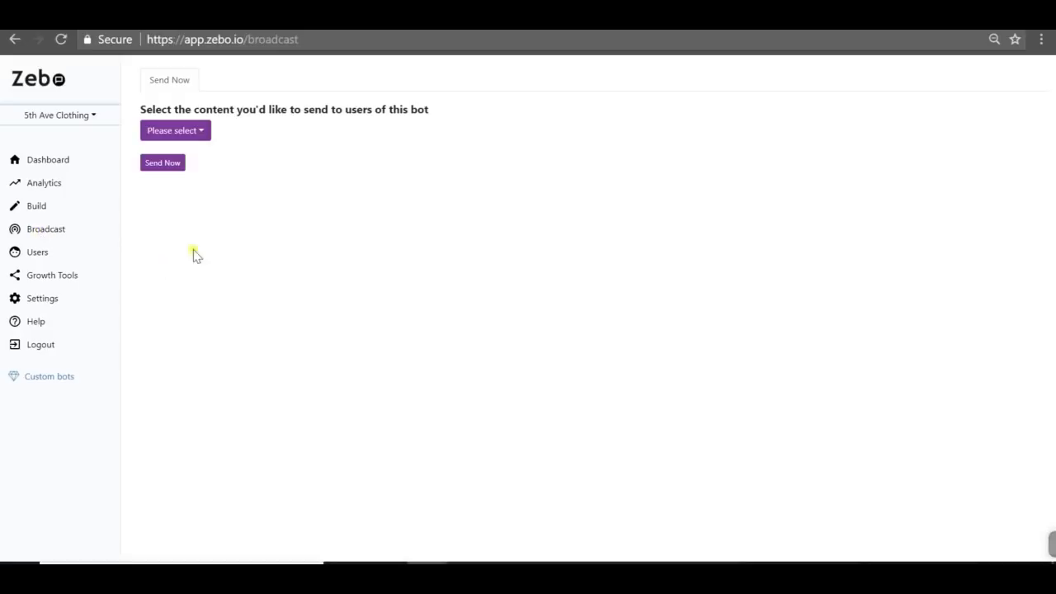
click(200, 132)
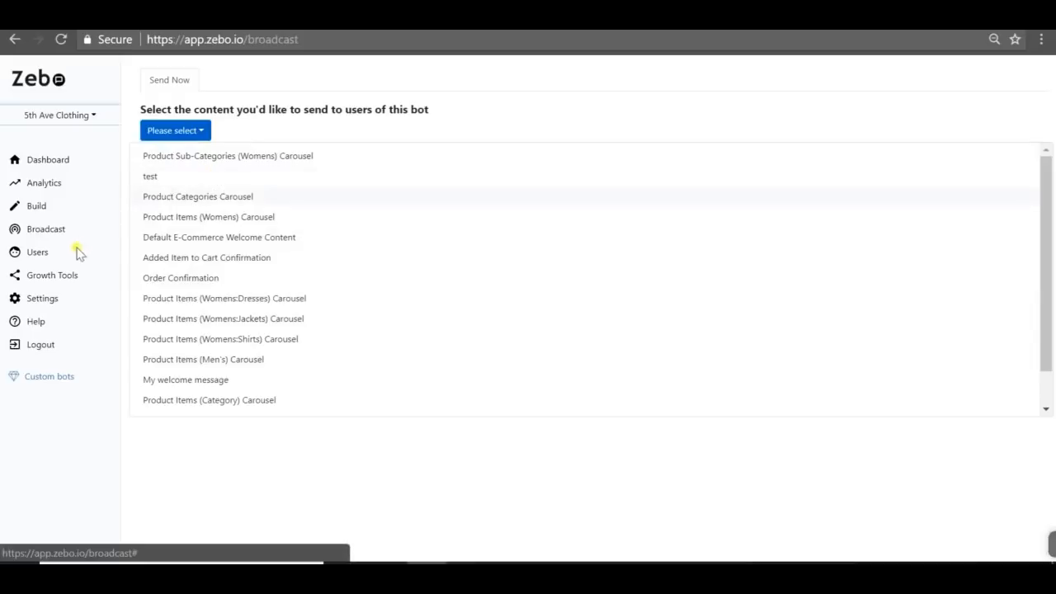
click(198, 132)
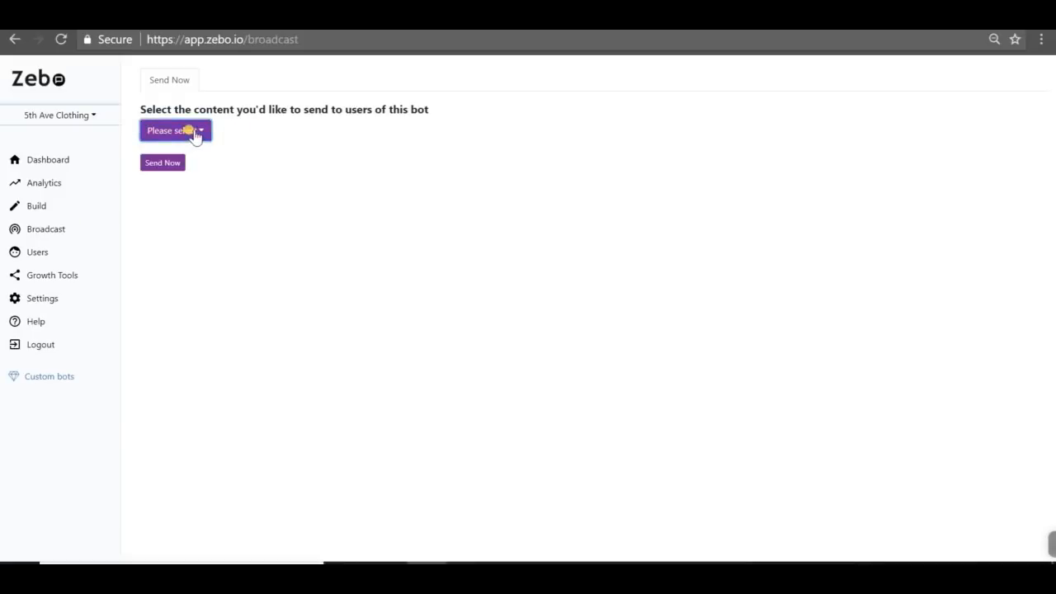
Step: Create a new content block for the 5th Ave Clothing bot and name it "product update 1"
click(31, 211)
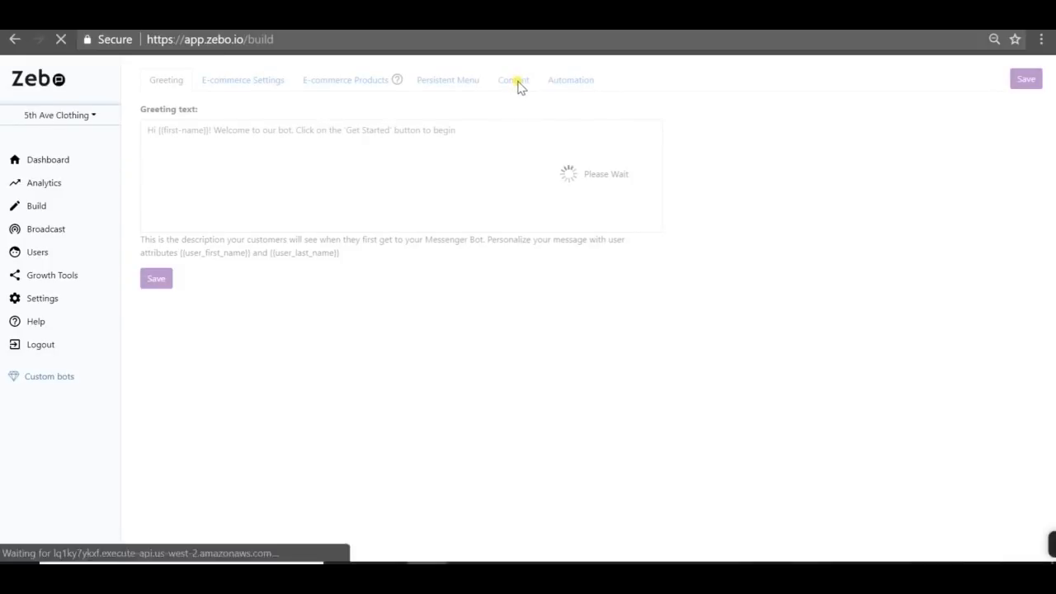
click(512, 82)
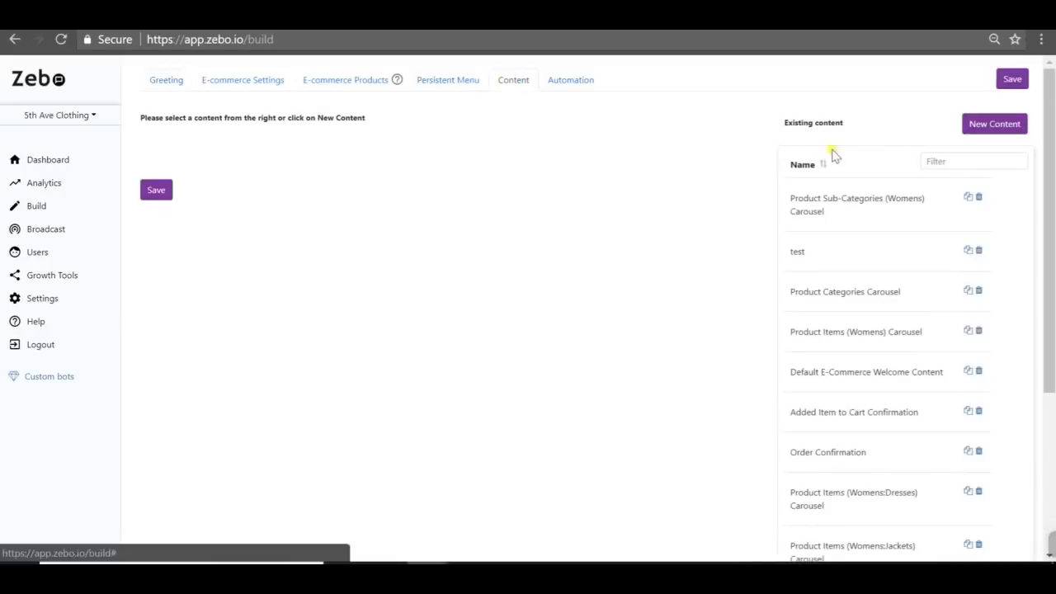
click(969, 127)
drag(287, 122, 70, 106)
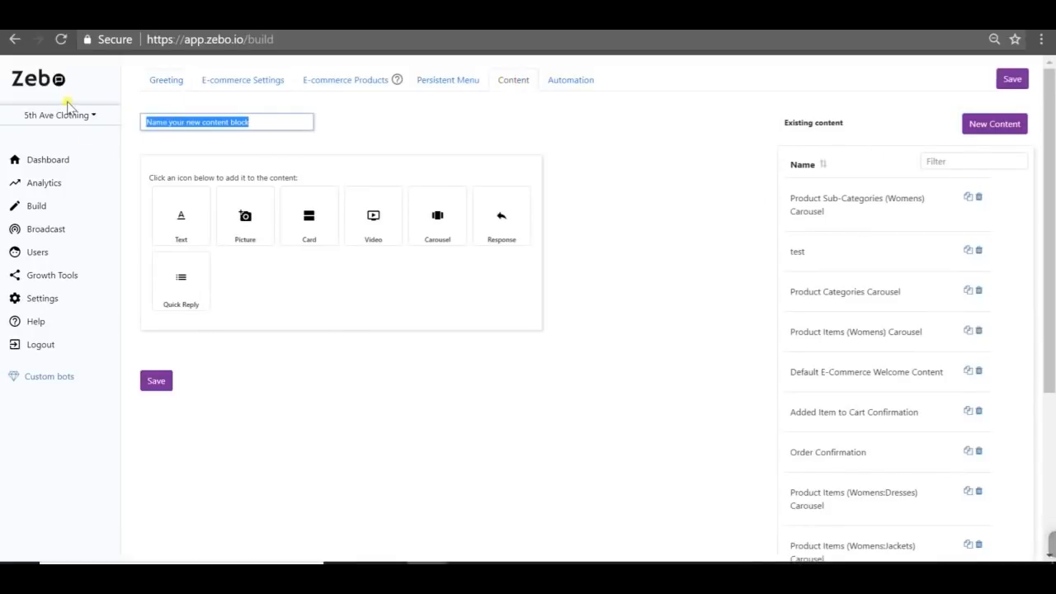
text(P)
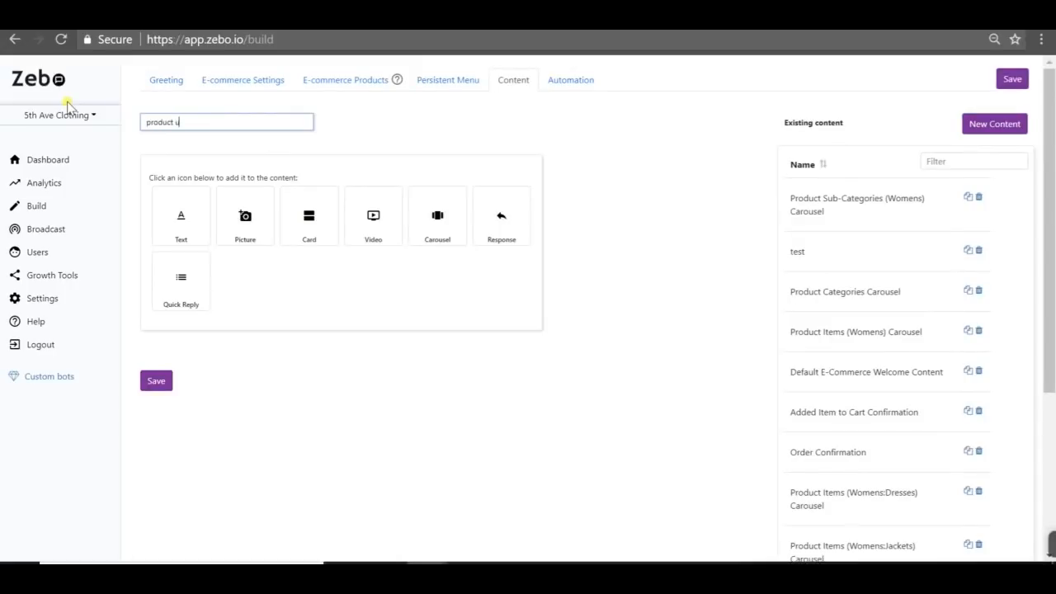
Step: Add a text element to the new content block with the message "product update 1"
click(165, 207)
click(245, 178)
text(product update 1)
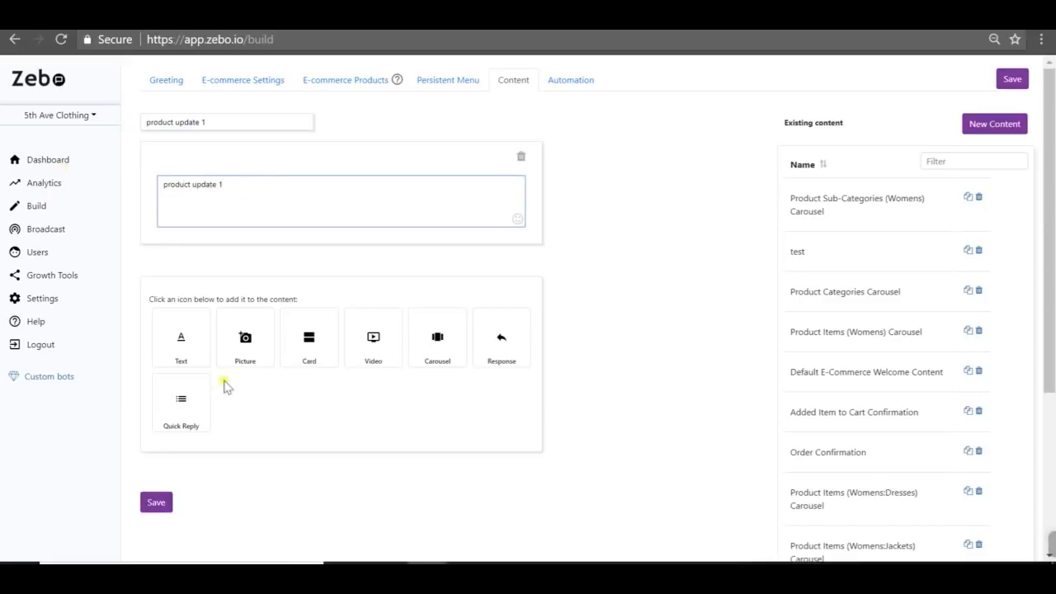
Step: Add a picture element below the text, upload the photo of the dark desk with typewriter and roses, and save the bot
click(254, 343)
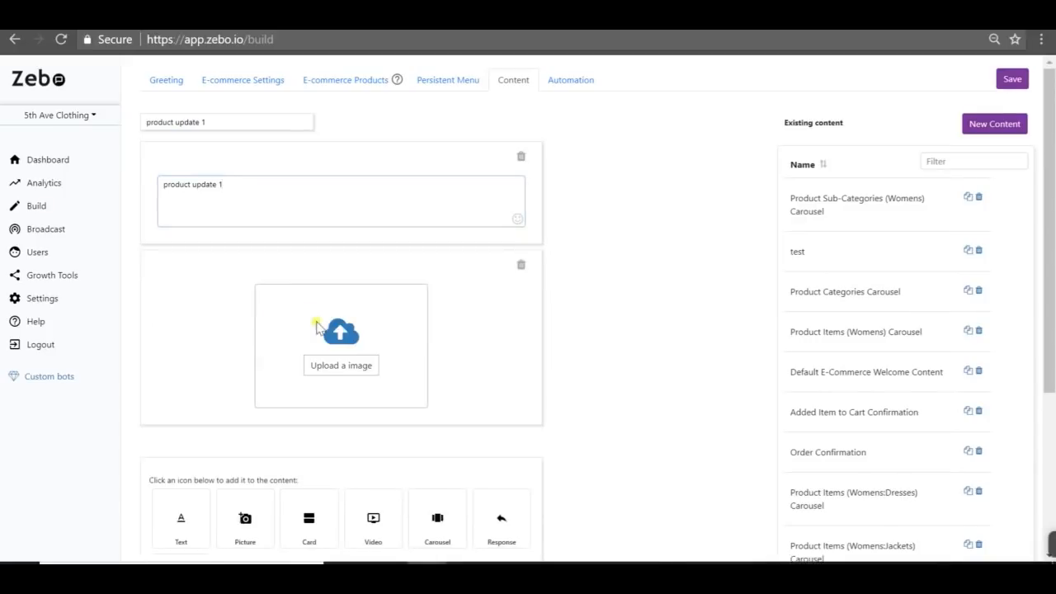
click(349, 372)
click(435, 557)
scroll(132, 330, up, 5)
scroll(136, 347, down, 8)
drag(158, 363, 620, 305)
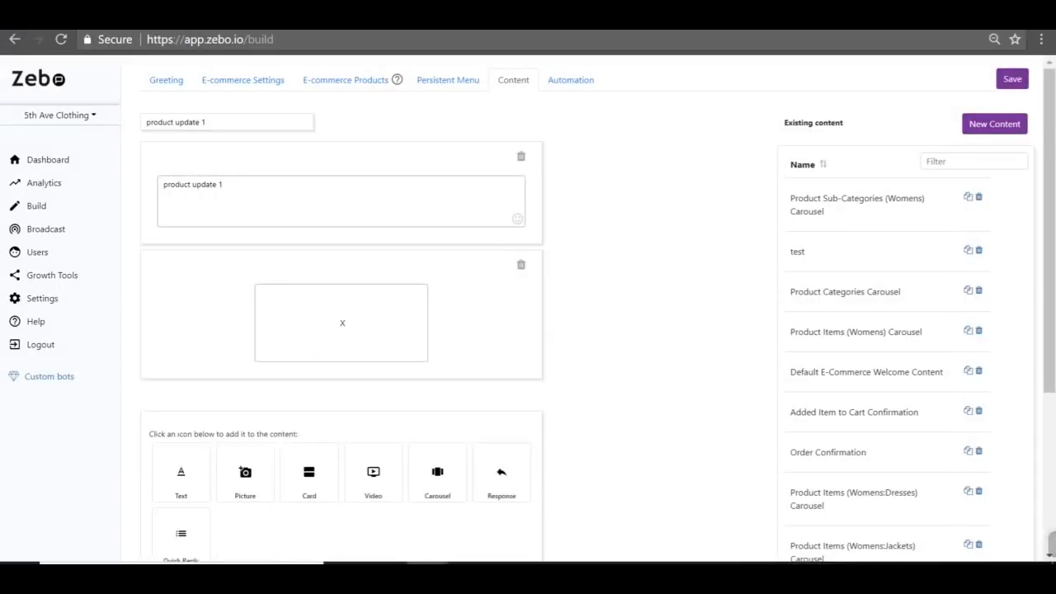
click(1012, 78)
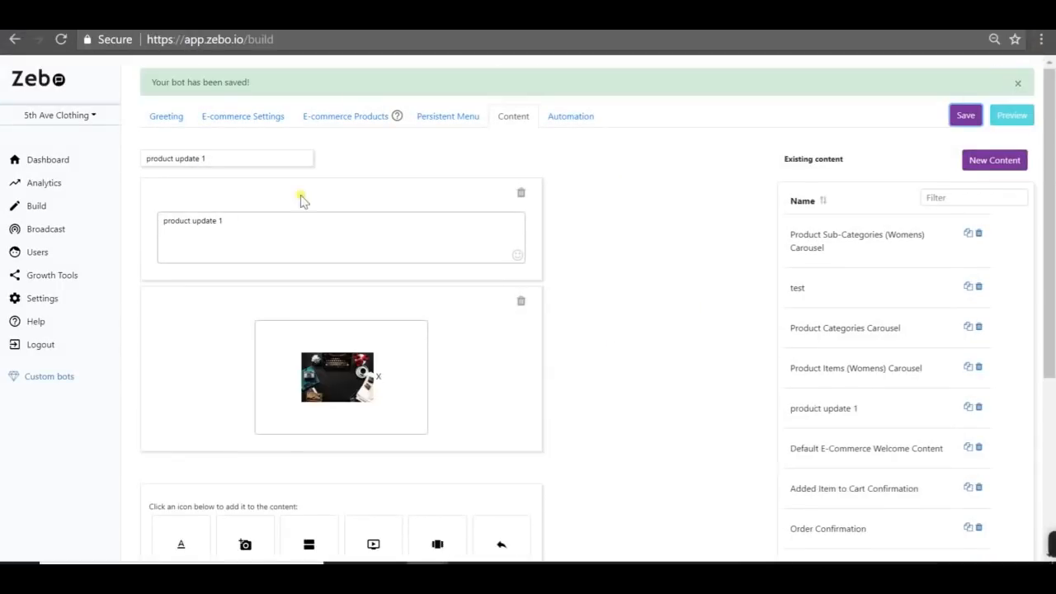
Step: Broadcast the "product update 1" content to the bot's users immediately
click(47, 230)
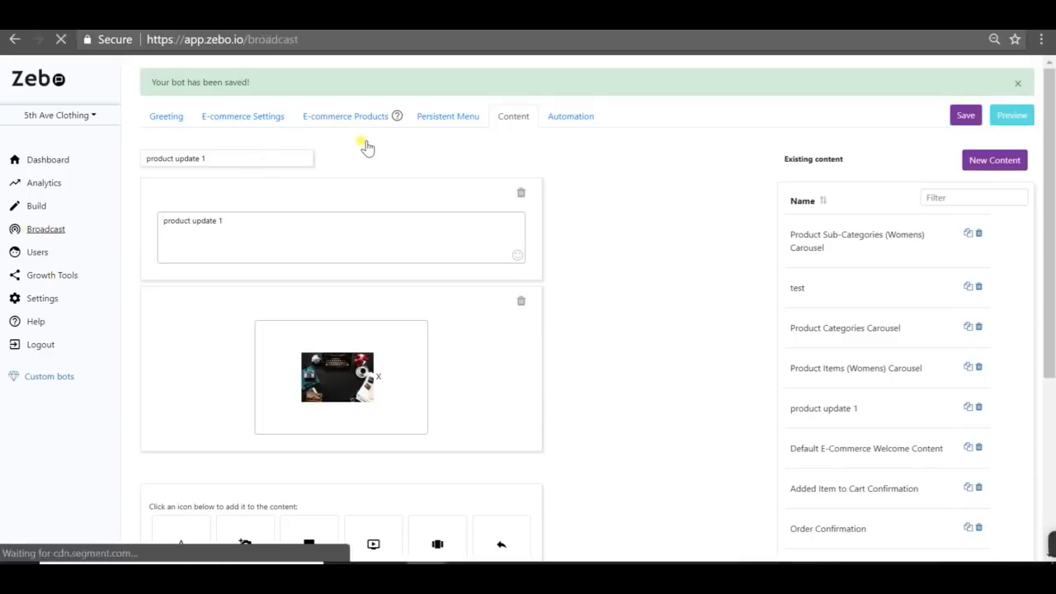
click(185, 139)
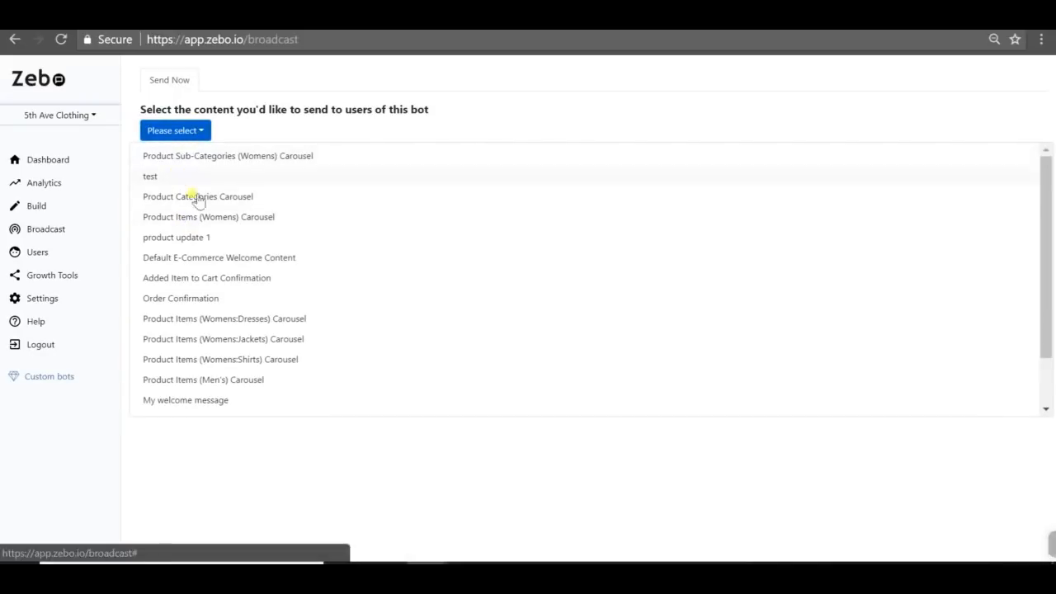
click(198, 237)
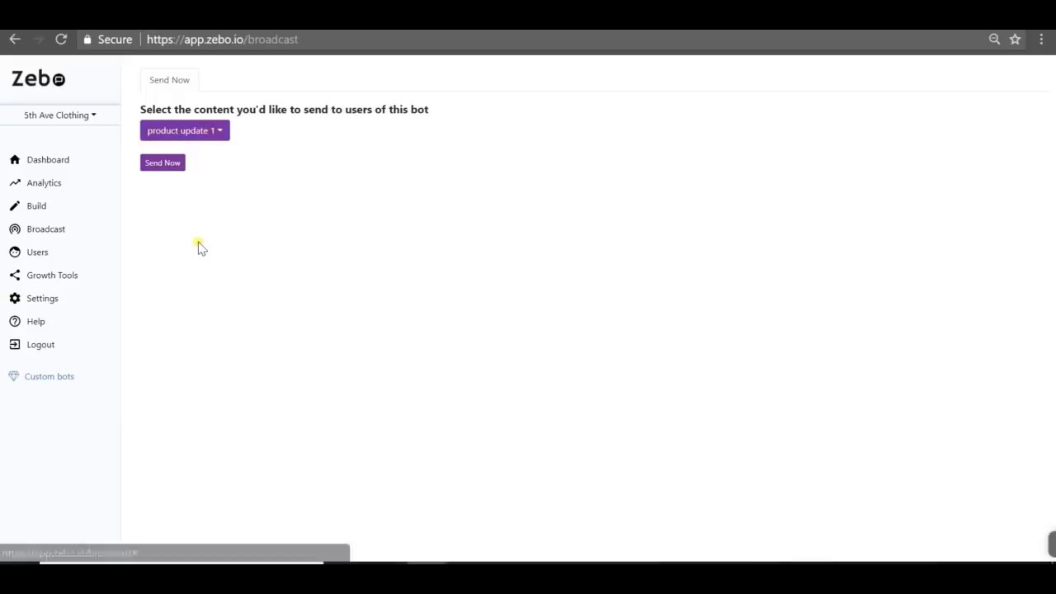
click(168, 163)
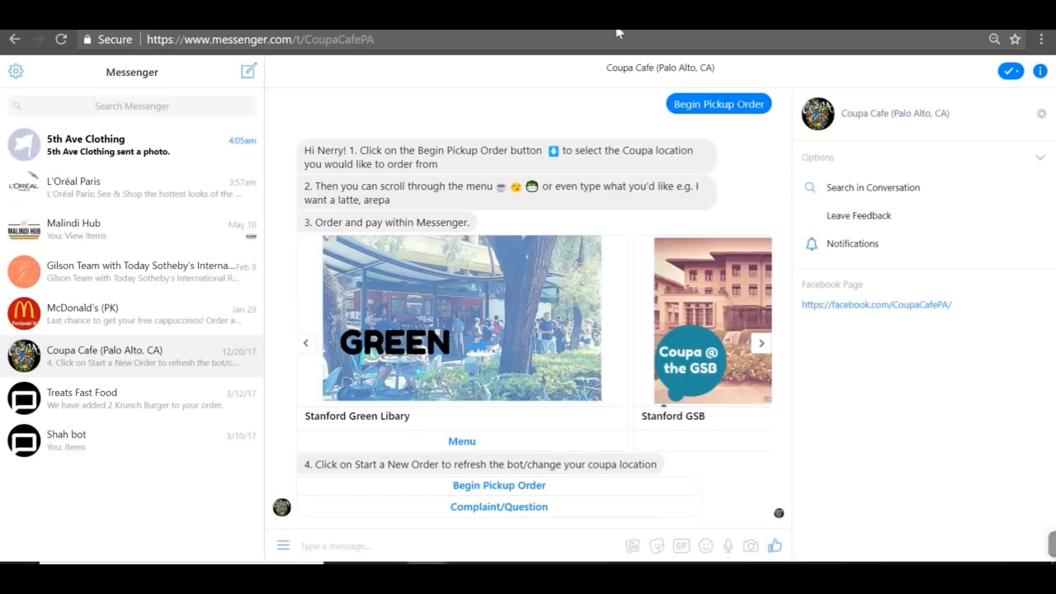
Step: Switch to Messenger and open the 5th Ave Clothing conversation to check the broadcast message
click(115, 149)
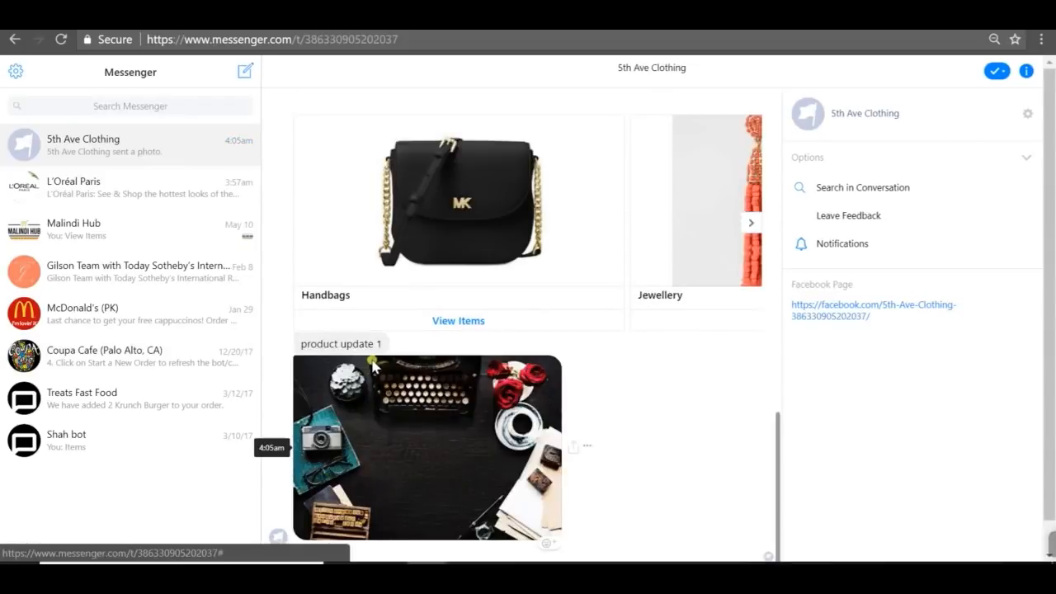
mouse_move(1049, 546)
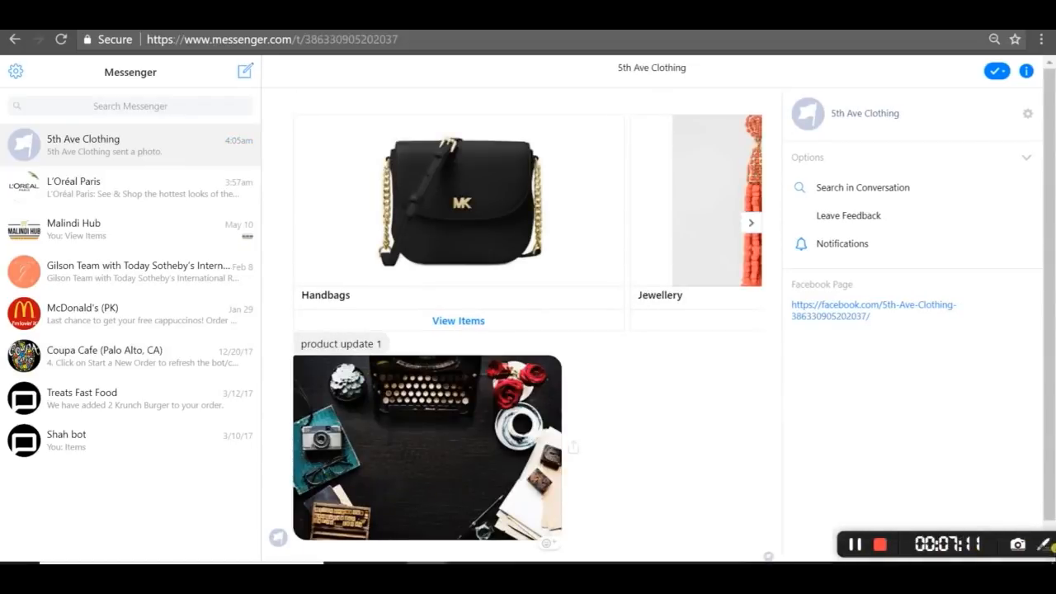